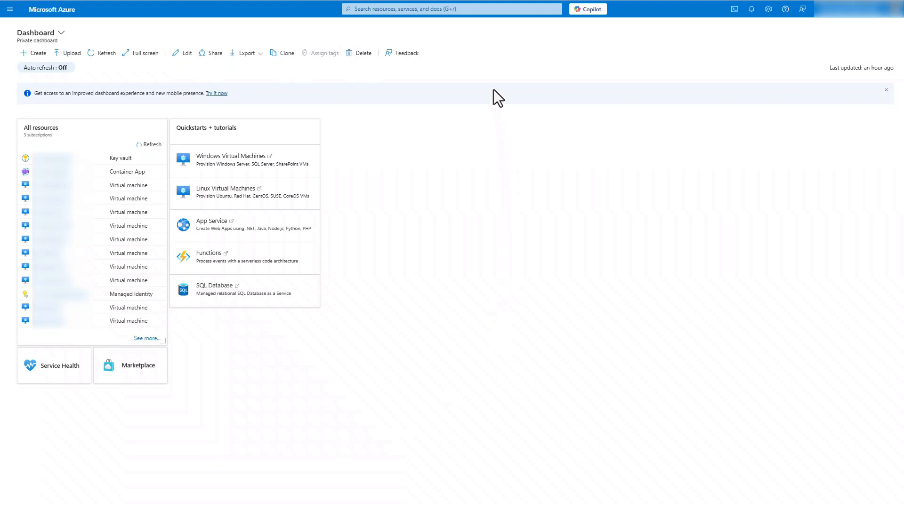
# Step: Open the enrollment account's properties in Cost Management + Billing, then copy the billing account ID and select the tenant ID
pyautogui.click(481, 9)
pyautogui.write('cost management')
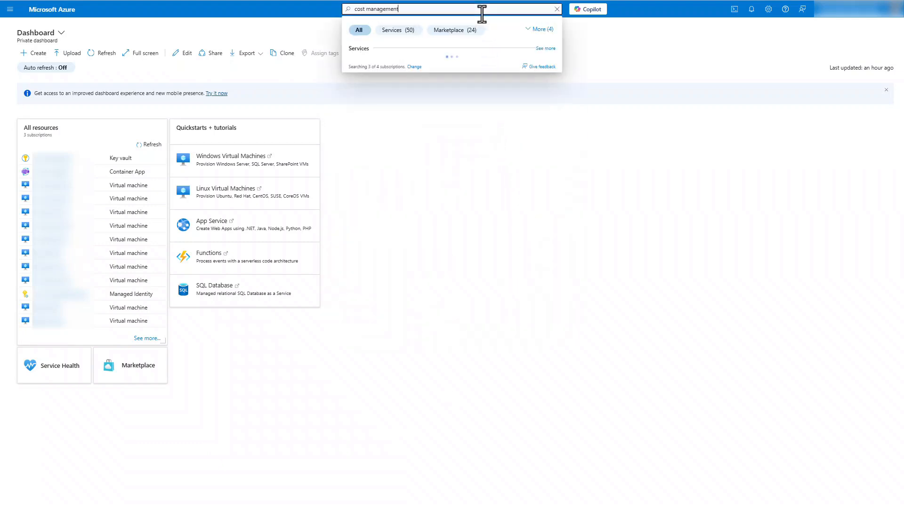
pyautogui.click(411, 66)
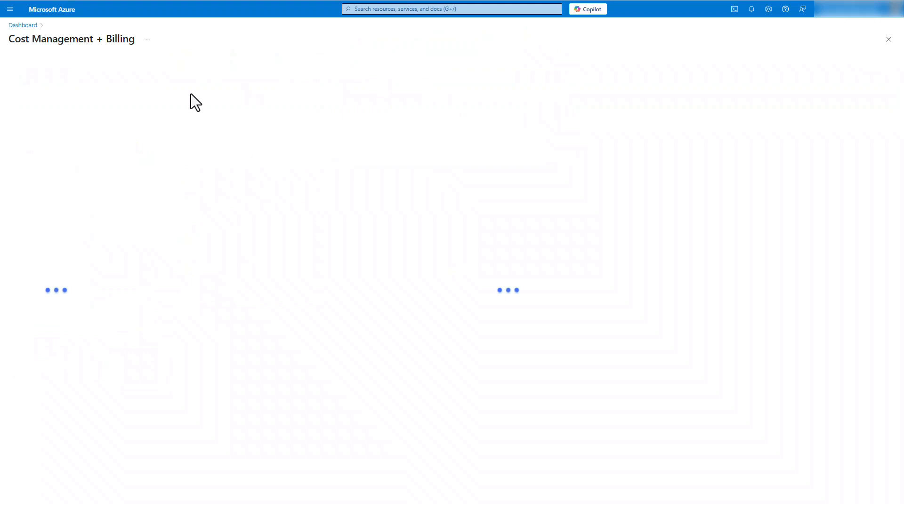
pyautogui.click(43, 243)
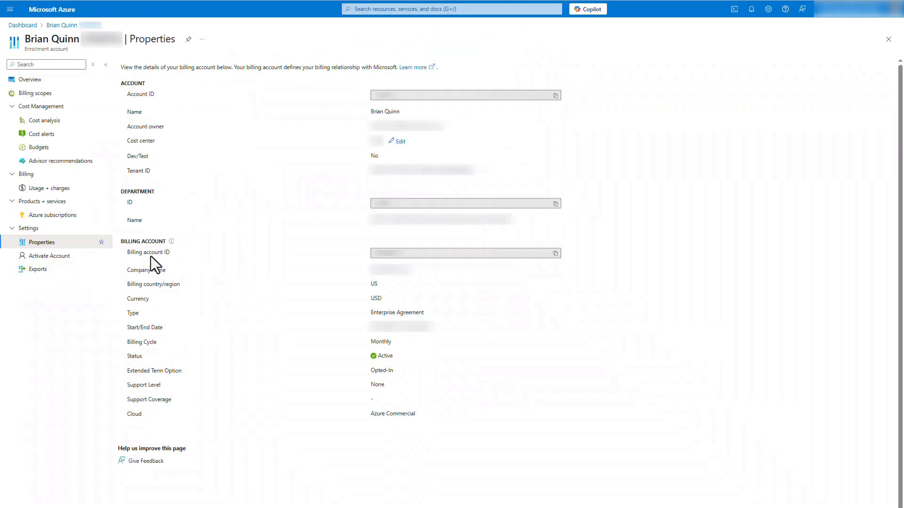
pyautogui.click(555, 254)
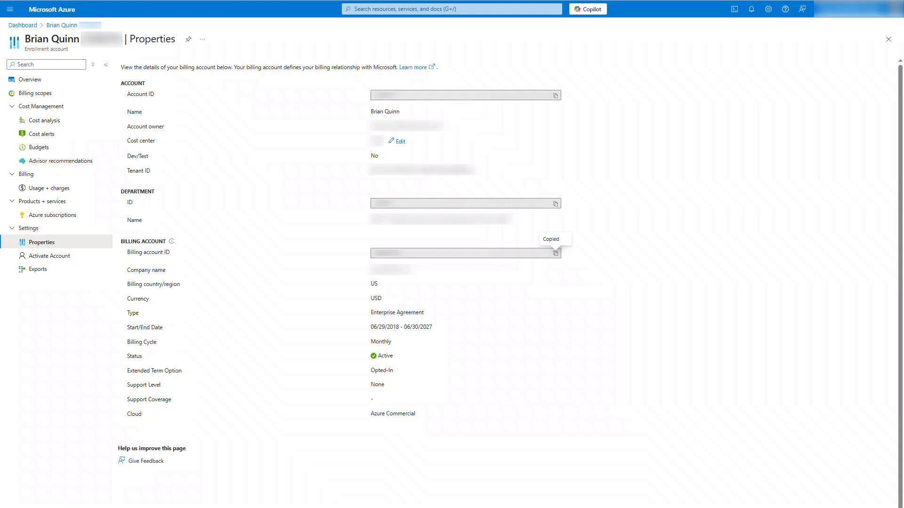
pyautogui.tripleClick(449, 170)
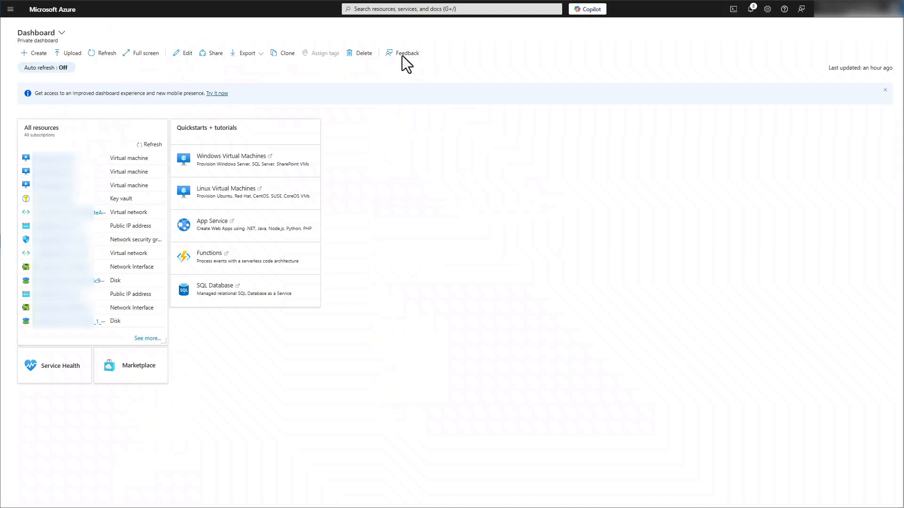
# Step: Search for the Management groups service and open the Tenant Root Group
pyautogui.click(464, 9)
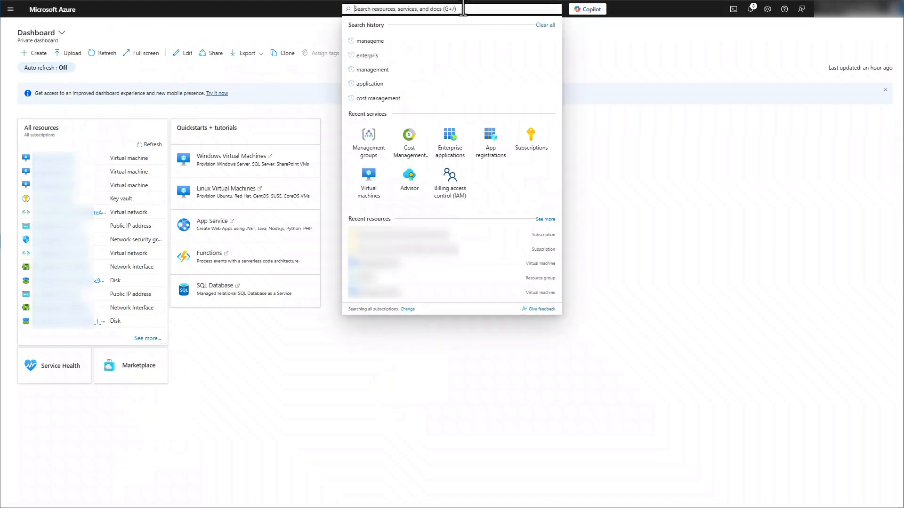
pyautogui.write('management grouop')
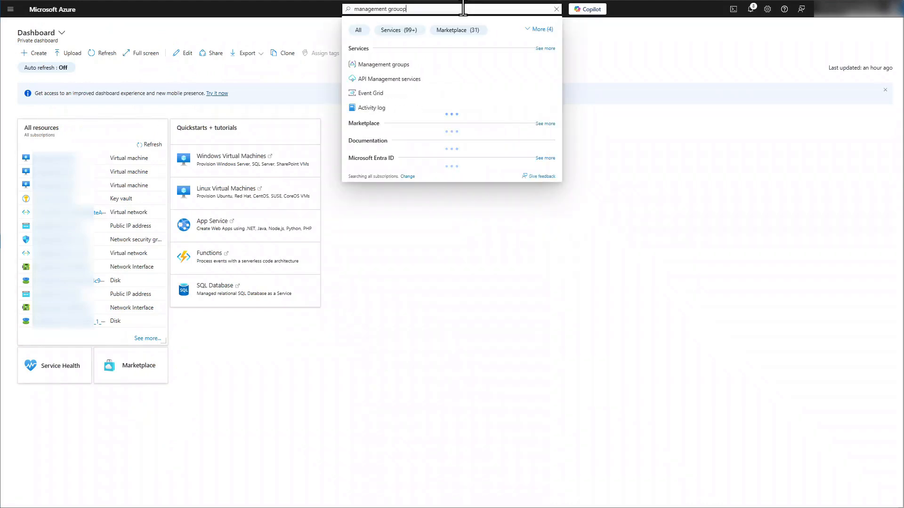
pyautogui.click(404, 65)
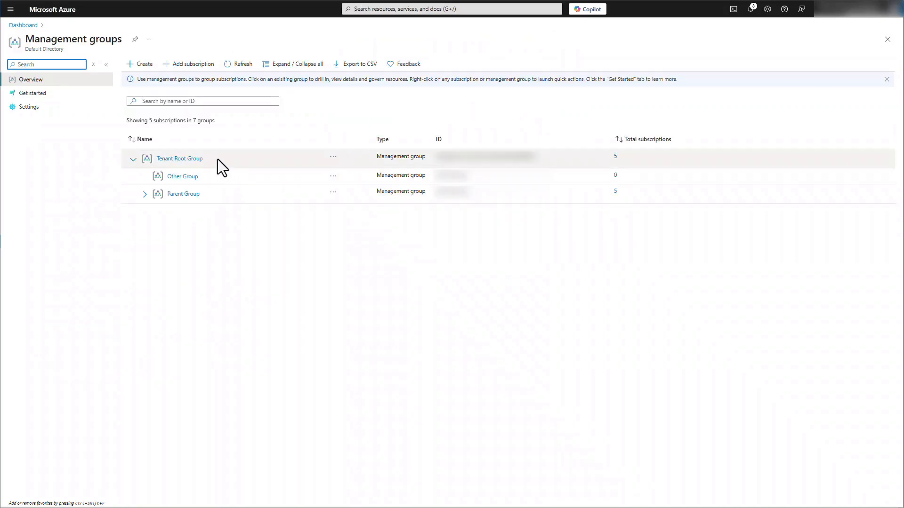
pyautogui.click(184, 159)
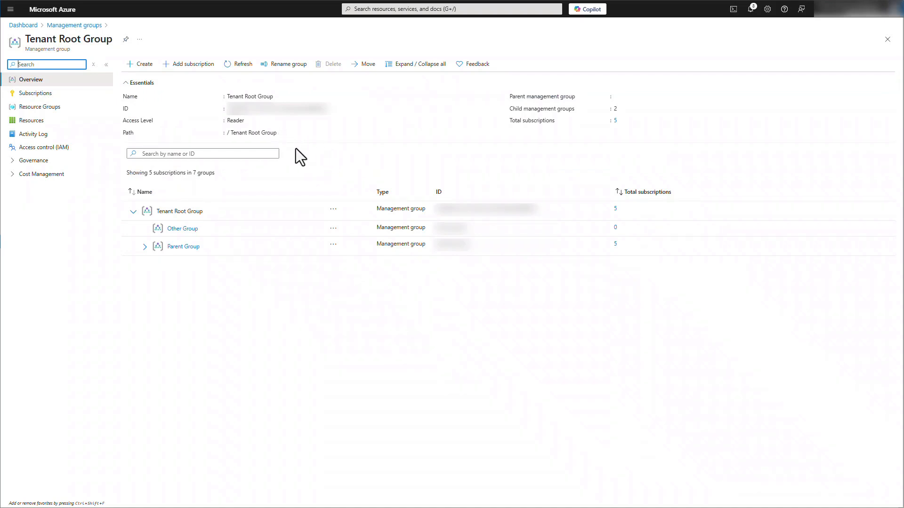
# Step: From the Tenant Root Group's role assignments, open the ServiceNow Cloud Disco and Cloud Cost Mgmt service principal and copy its object ID
pyautogui.click(58, 148)
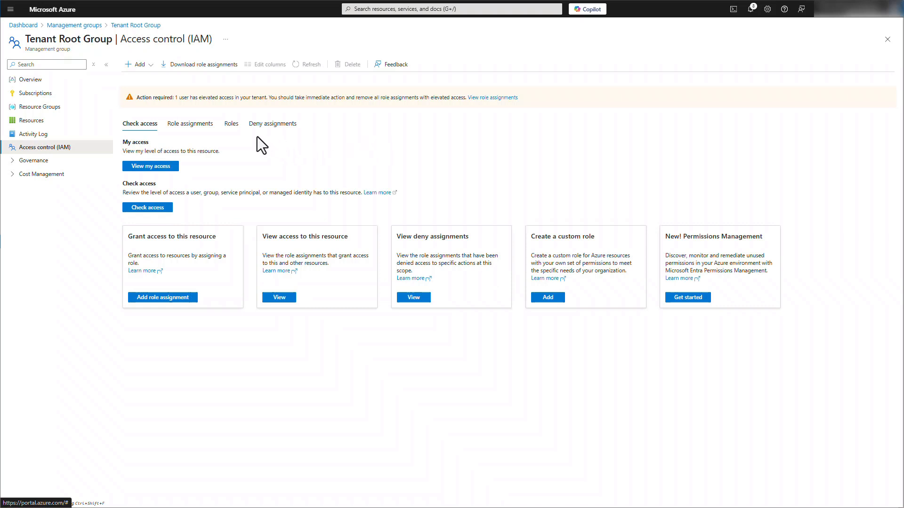
pyautogui.click(193, 128)
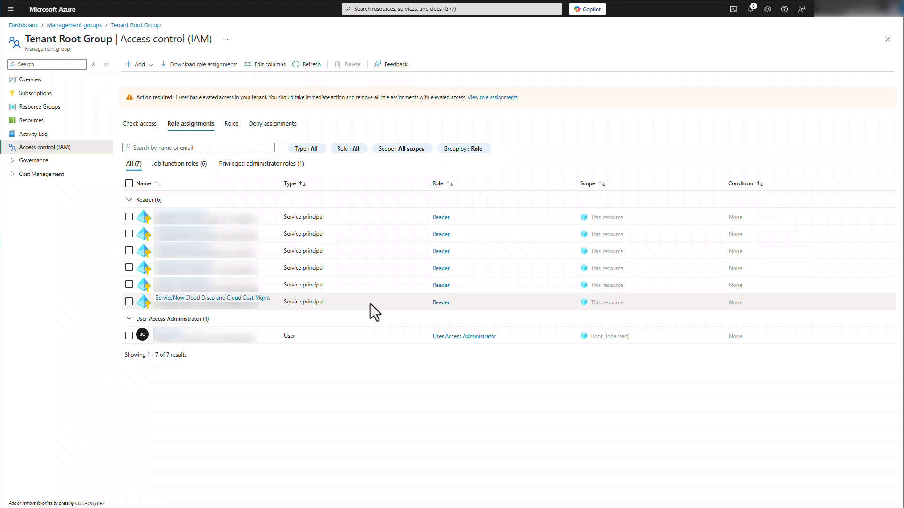
pyautogui.click(254, 300)
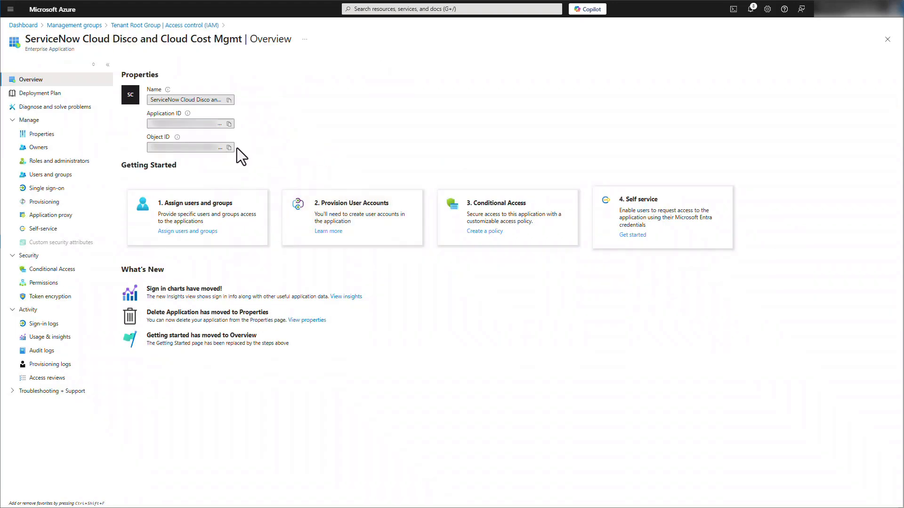
pyautogui.click(229, 148)
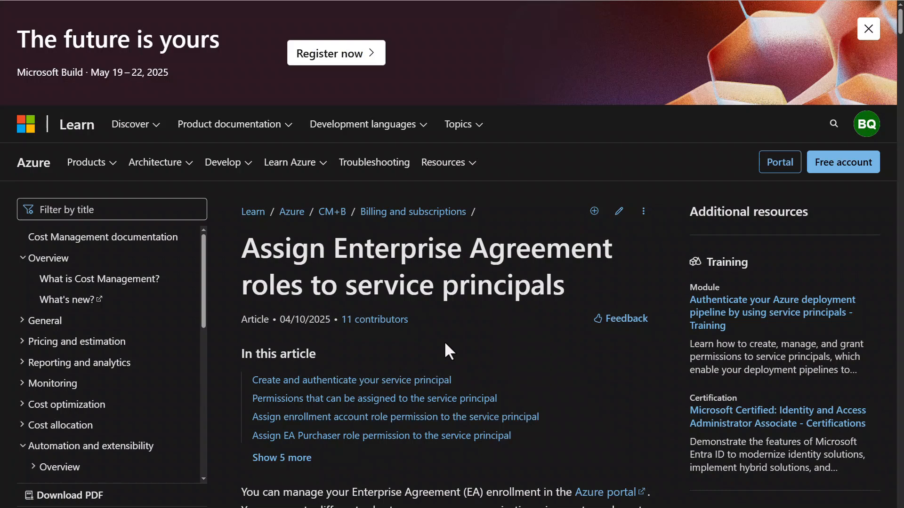
# Step: In the Microsoft Learn article on assigning Enterprise Agreement roles to service principals, examine the required IDs, assignable roles and enrollment account role instructions
pyautogui.scroll(-10, 445, 341)
pyautogui.scroll(-12, 448, 323)
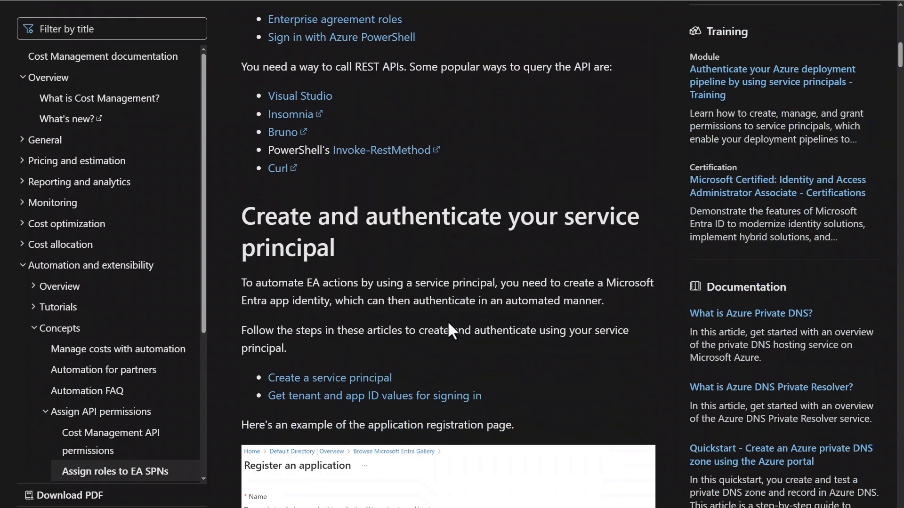
pyautogui.scroll(-10, 447, 322)
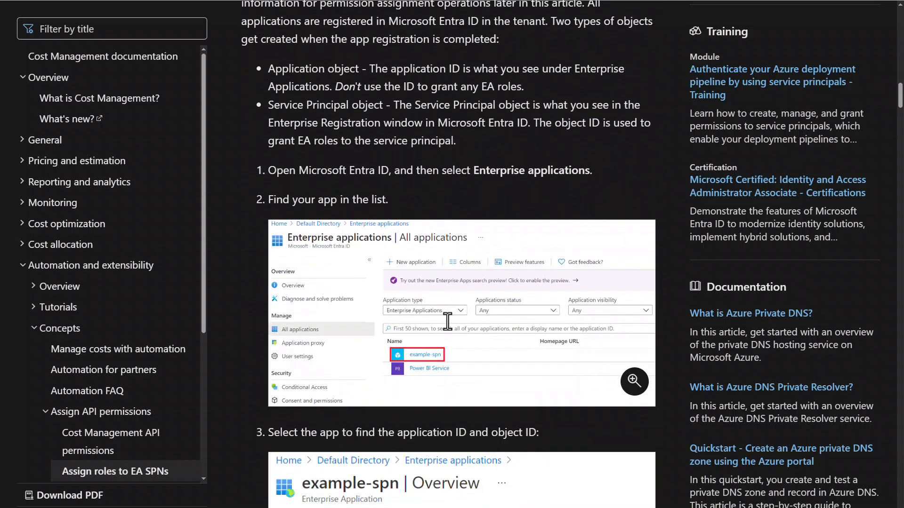
pyautogui.scroll(-5, 450, 322)
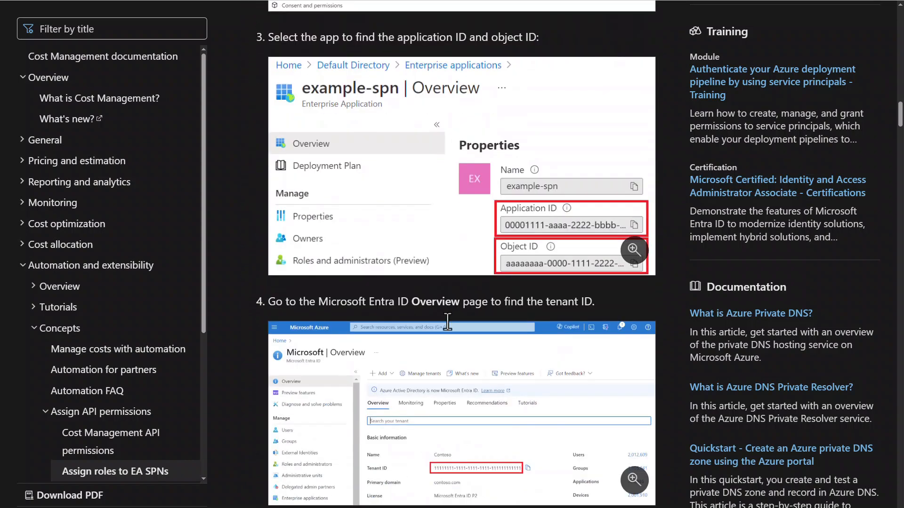
pyautogui.scroll(-6, 447, 322)
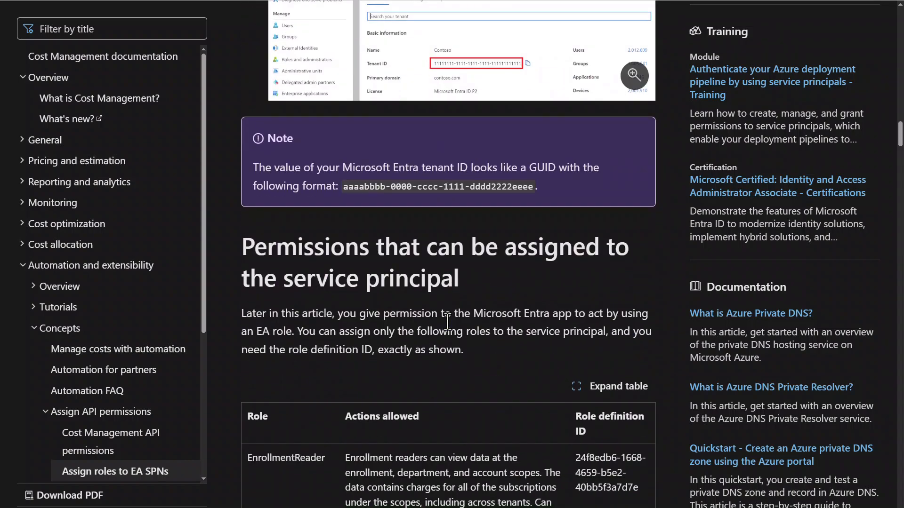
pyautogui.scroll(-12, 447, 323)
pyautogui.scroll(-3, 447, 320)
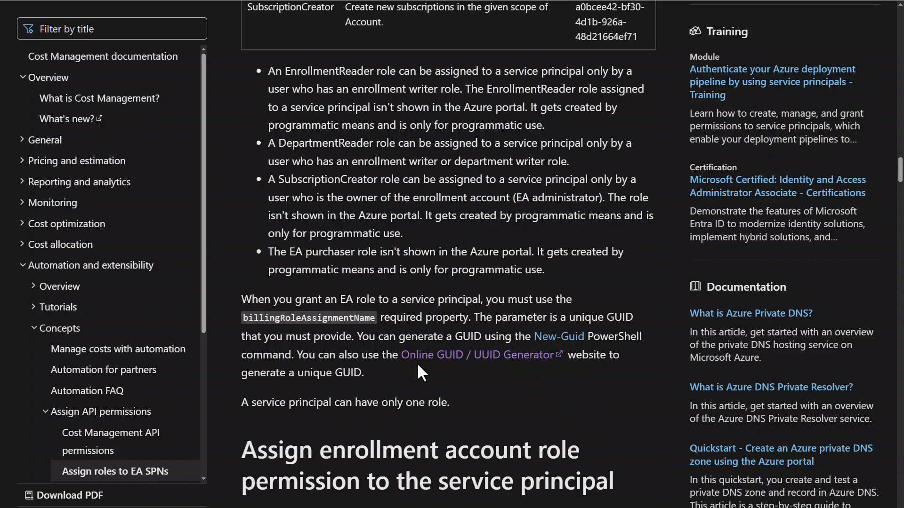
pyautogui.scroll(-1, 418, 365)
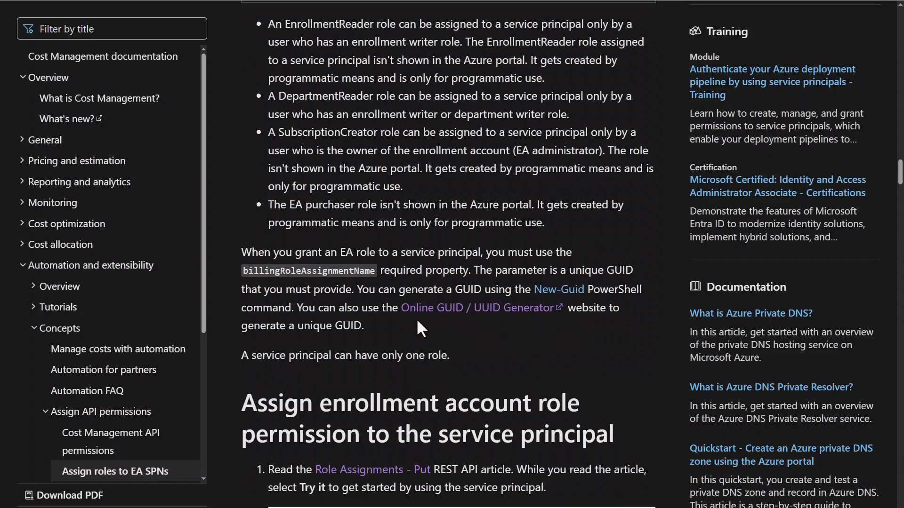
pyautogui.scroll(-4, 417, 321)
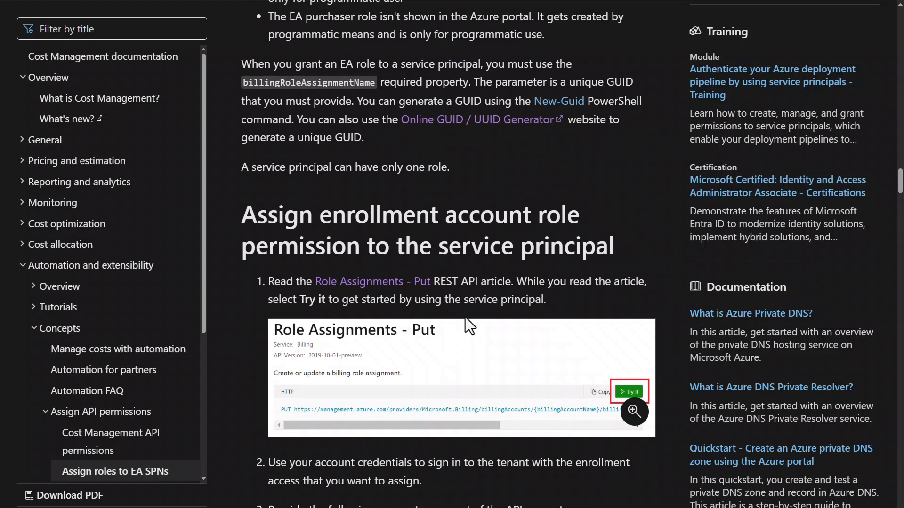
# Step: Open the Try It form for the Role Assignments - Put API and paste the billing account ID as billingAccountName
pyautogui.click(374, 286)
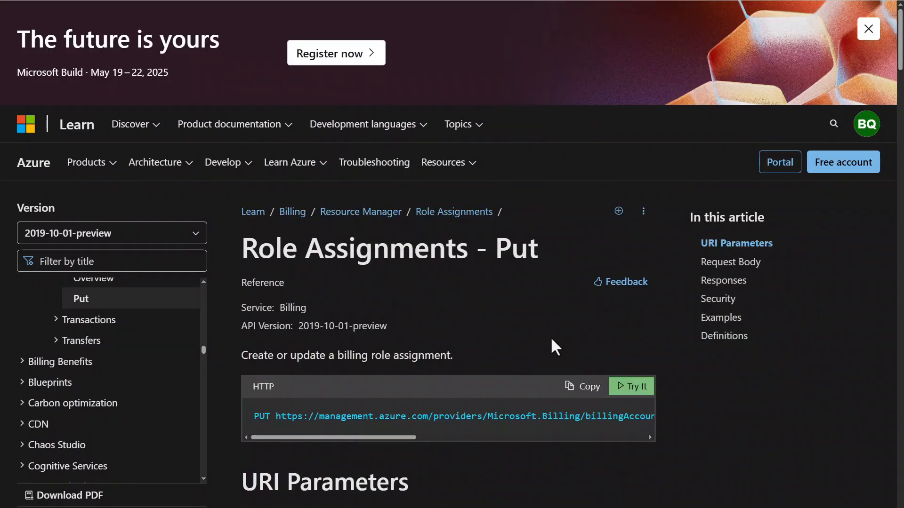
pyautogui.click(633, 383)
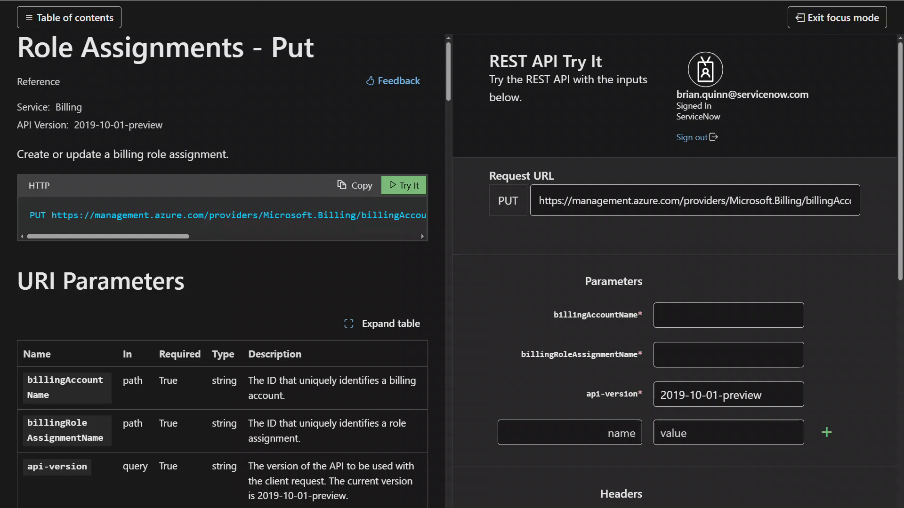
pyautogui.click(759, 317)
pyautogui.hotkey('ctrl', 'v')
# Step: Paste a unique GUID as the billingRoleAssignmentName parameter
pyautogui.scroll(-1, 833, 347)
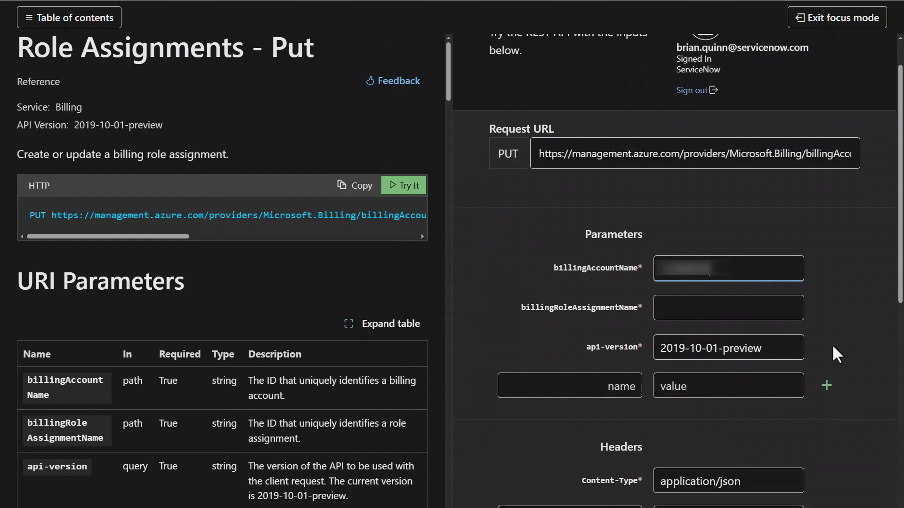
pyautogui.click(732, 316)
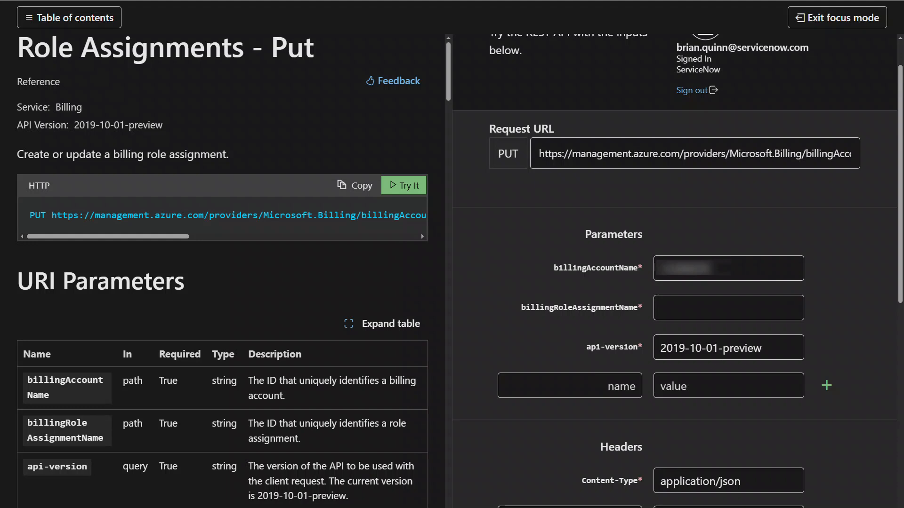
pyautogui.click(692, 308)
pyautogui.hotkey('ctrl', 'v')
pyautogui.click(711, 343)
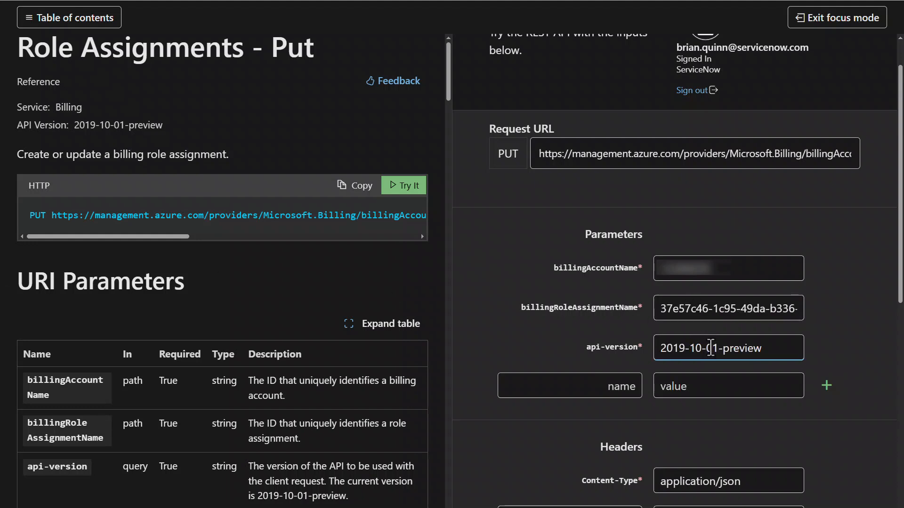
# Step: Paste the JSON template with principalId, principalTenantId and roleDefinitionId properties into the request body
pyautogui.scroll(-1, 768, 355)
pyautogui.scroll(-3, 769, 356)
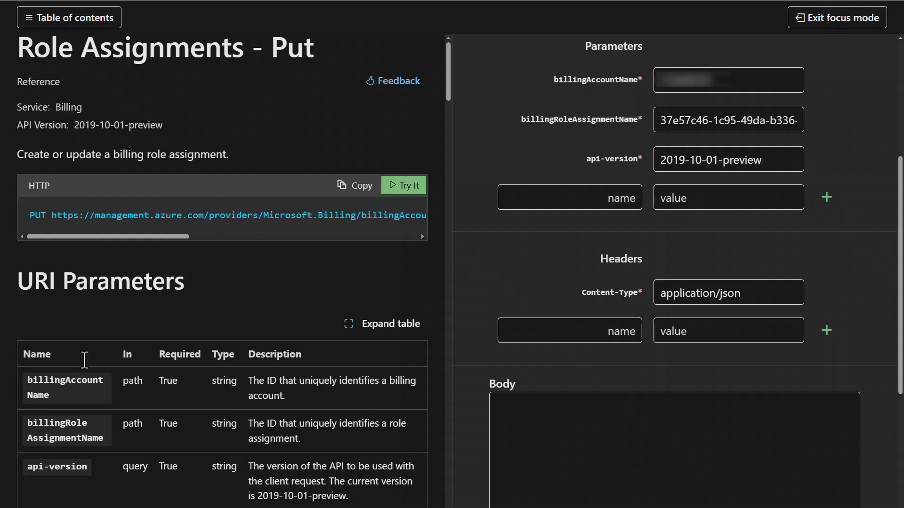
pyautogui.click(571, 424)
pyautogui.hotkey('ctrl', 'v')
pyautogui.scroll(-1, 566, 415)
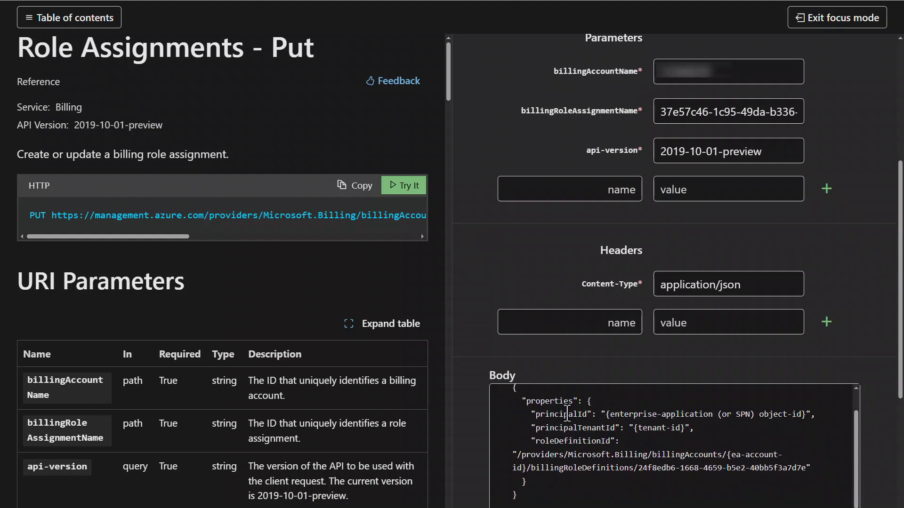
pyautogui.click(547, 403)
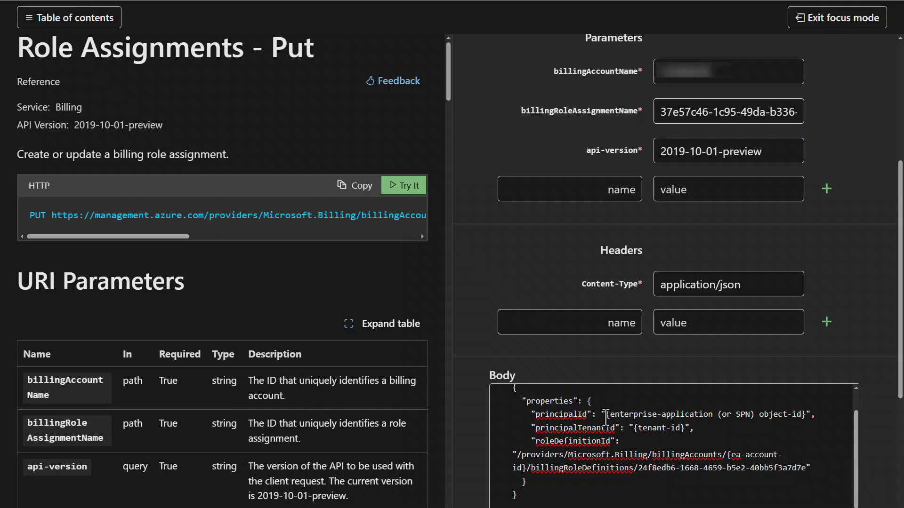
# Step: Replace the principalId placeholder with the service principal's object ID and the principalTenantId placeholder with the tenant ID
pyautogui.moveTo(605, 414); pyautogui.dragTo(793, 395)
pyautogui.hotkey('ctrl', 'v')
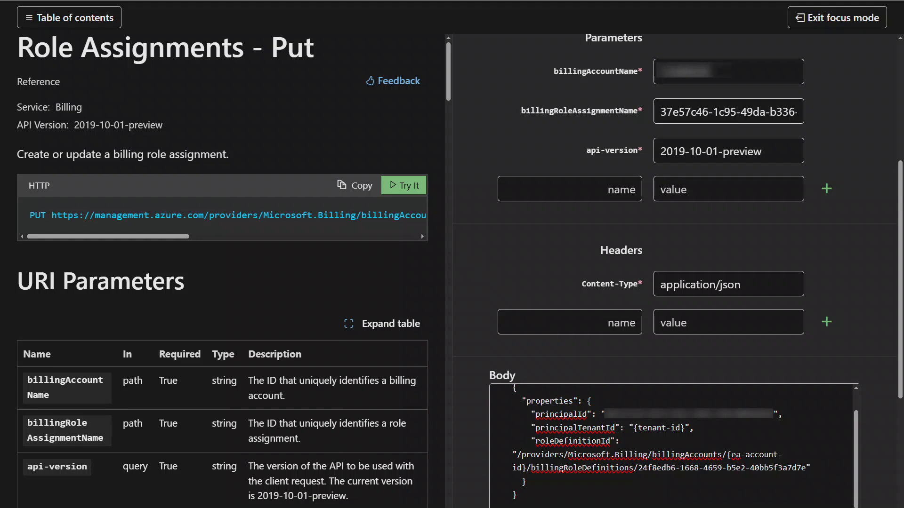
pyautogui.moveTo(634, 428); pyautogui.dragTo(686, 430)
pyautogui.hotkey('ctrl', 'v')
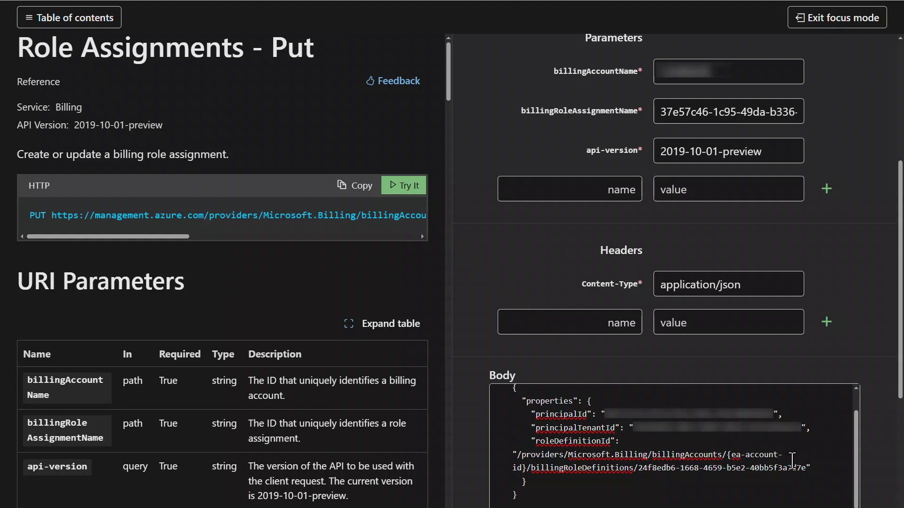
# Step: Replace the {ea-account-id} placeholder in roleDefinitionId with the billing account ID, then highlight the role definition ID at the end of the path
pyautogui.moveTo(728, 455); pyautogui.dragTo(526, 468)
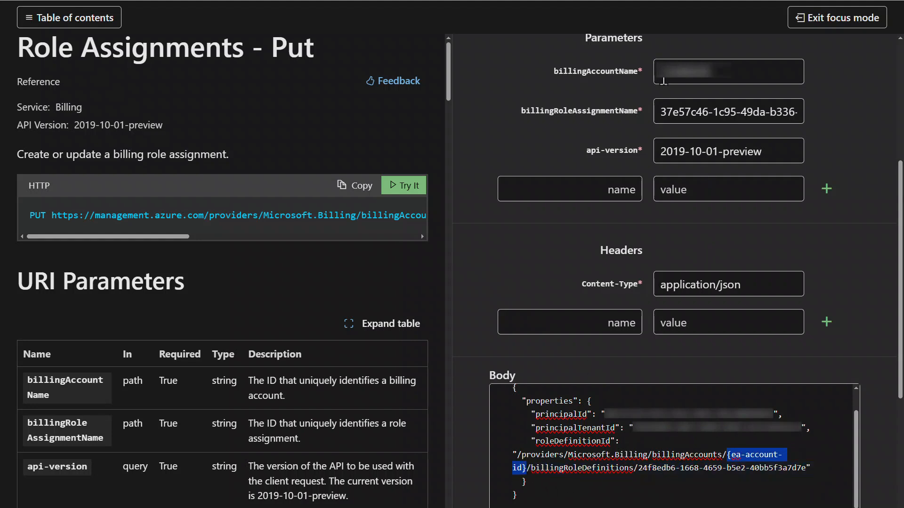
pyautogui.doubleClick(689, 79)
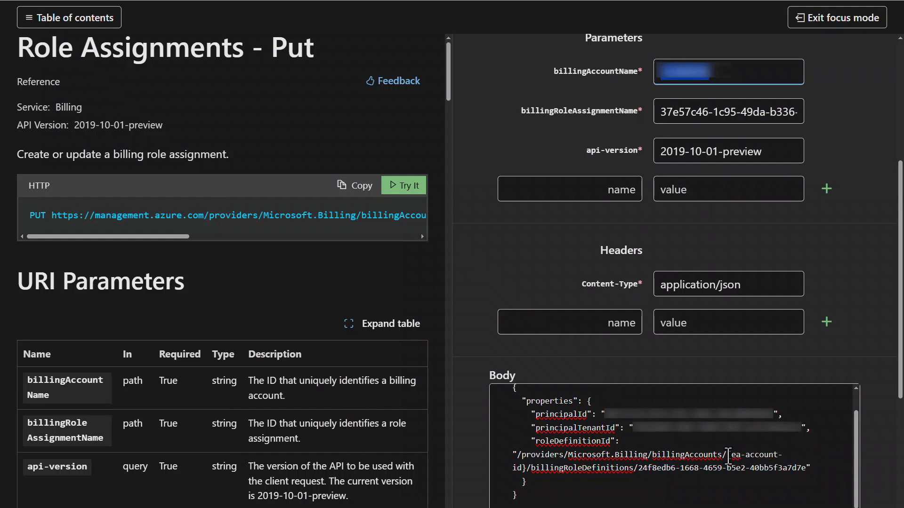
pyautogui.moveTo(728, 456); pyautogui.dragTo(532, 473)
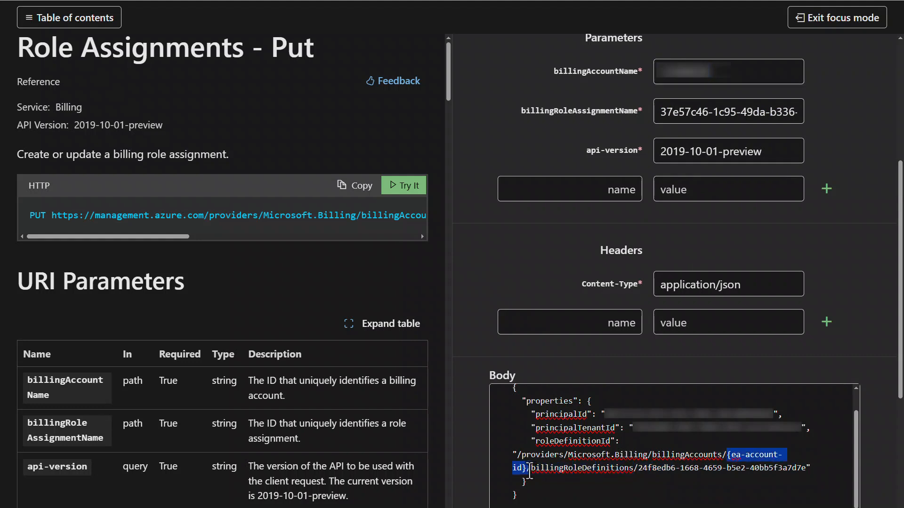
pyautogui.hotkey('ctrl', 'v')
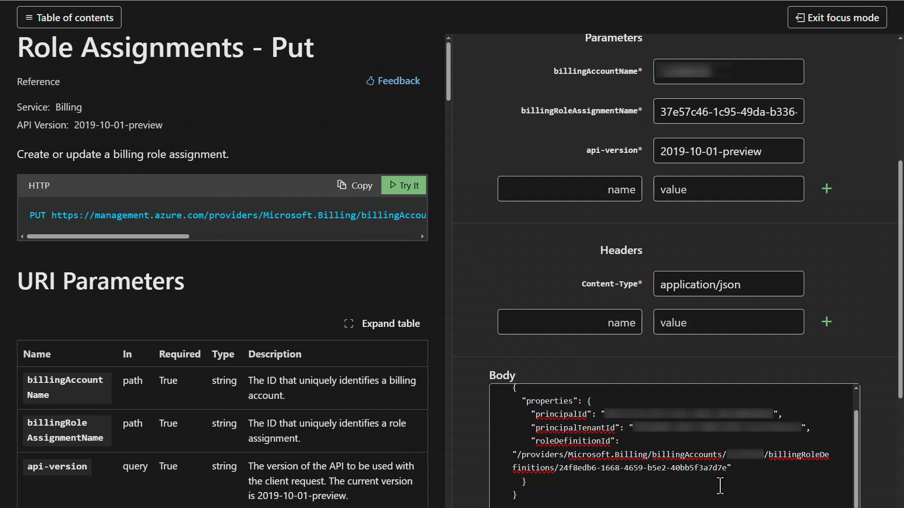
pyautogui.click(563, 469)
pyautogui.moveTo(563, 471); pyautogui.dragTo(727, 469)
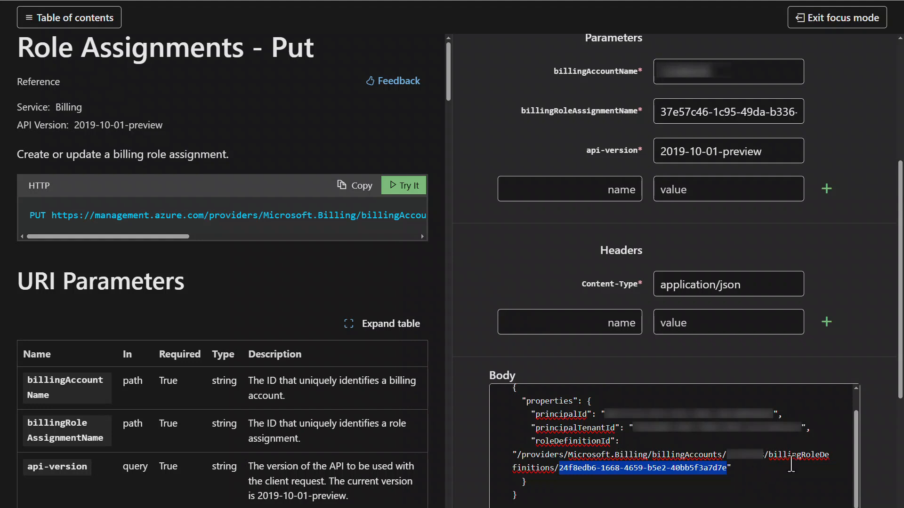
pyautogui.scroll(-4, 883, 359)
pyautogui.scroll(-1, 883, 358)
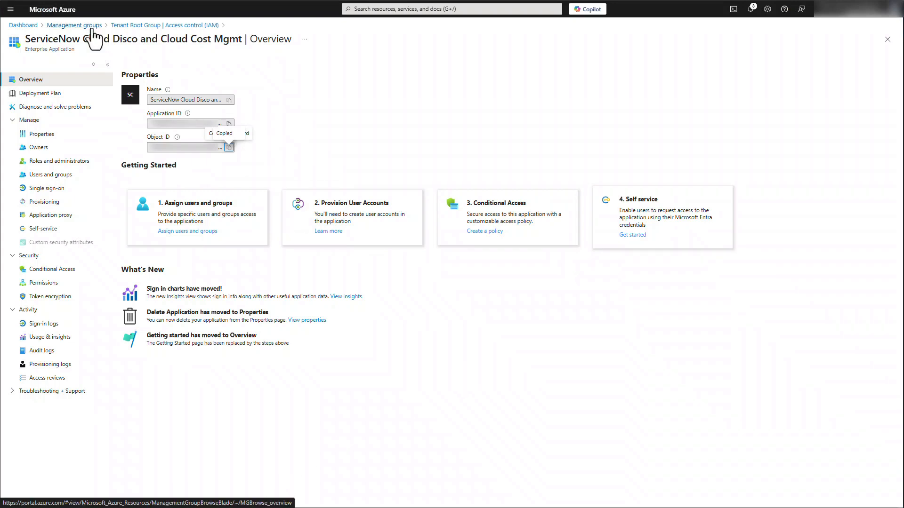
# Step: In the Azure portal, start a custom role under Tenant Root Group's access control and name it ServiceNow Cloud Cost Management
pyautogui.click(155, 25)
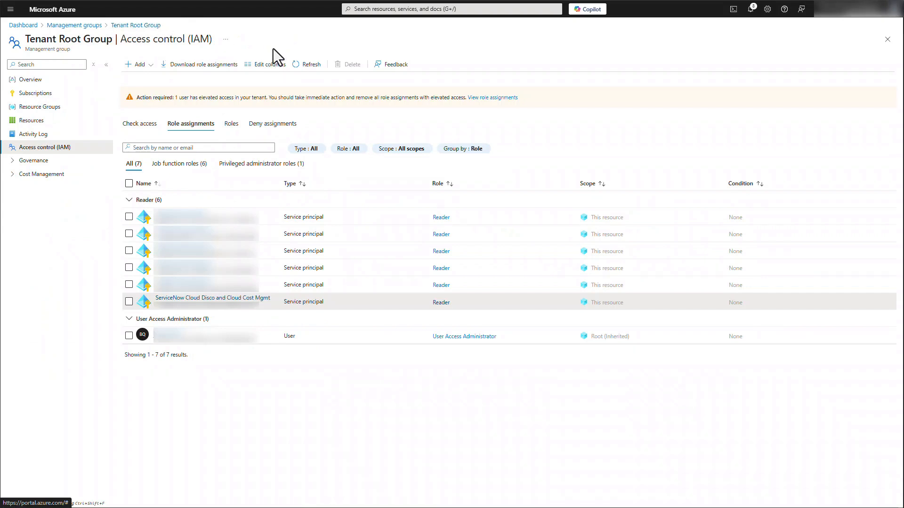
pyautogui.click(232, 123)
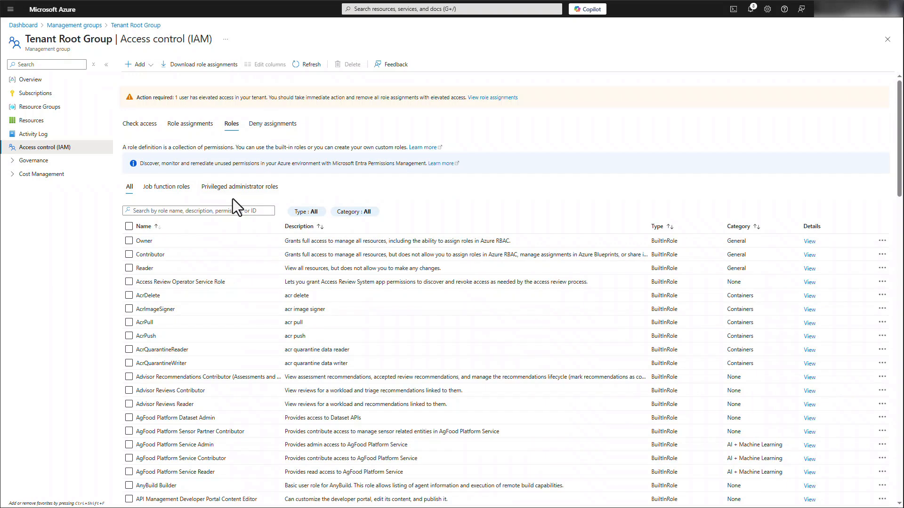
pyautogui.click(133, 65)
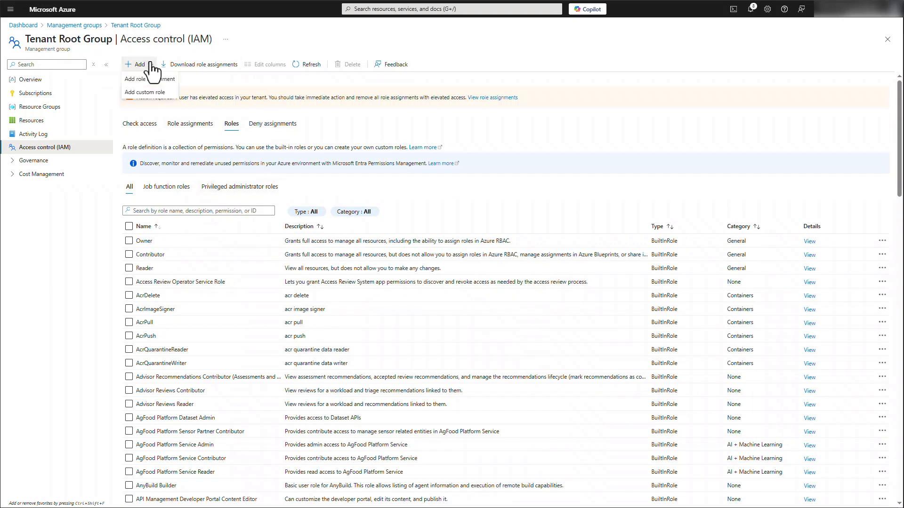
pyautogui.click(151, 92)
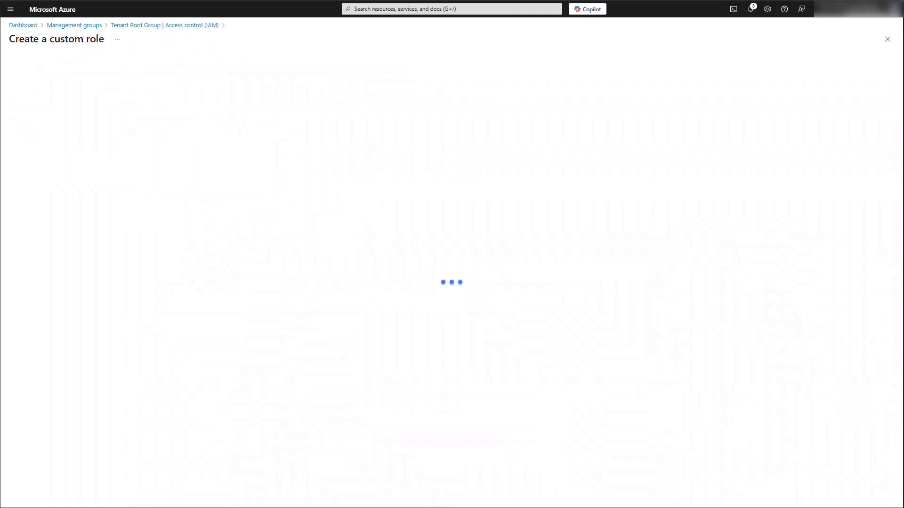
pyautogui.click(112, 114)
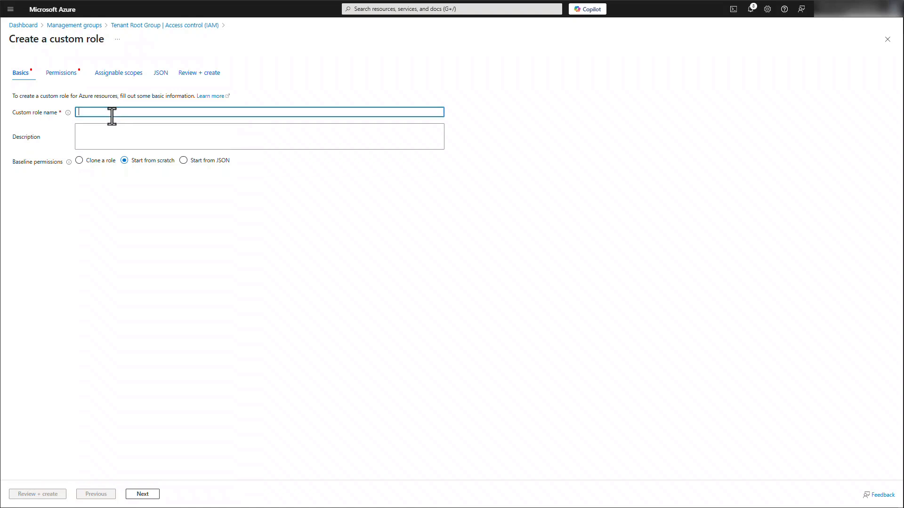
pyautogui.write('Ser')
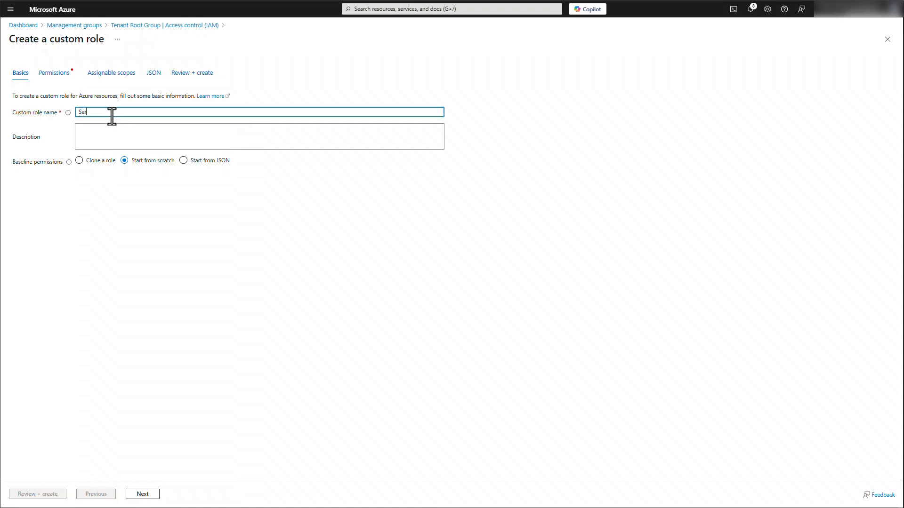
pyautogui.write('viceNow Cloud Cost Management')
# Step: Base the custom role's permissions on JSON, using the file ServiceNow Cloud Cost Management Azure Role.json
pyautogui.click(183, 161)
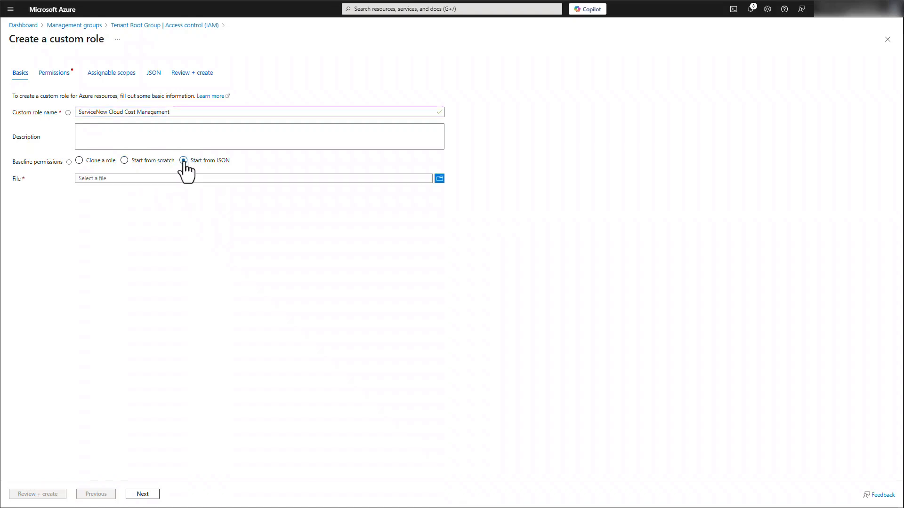
pyautogui.click(440, 179)
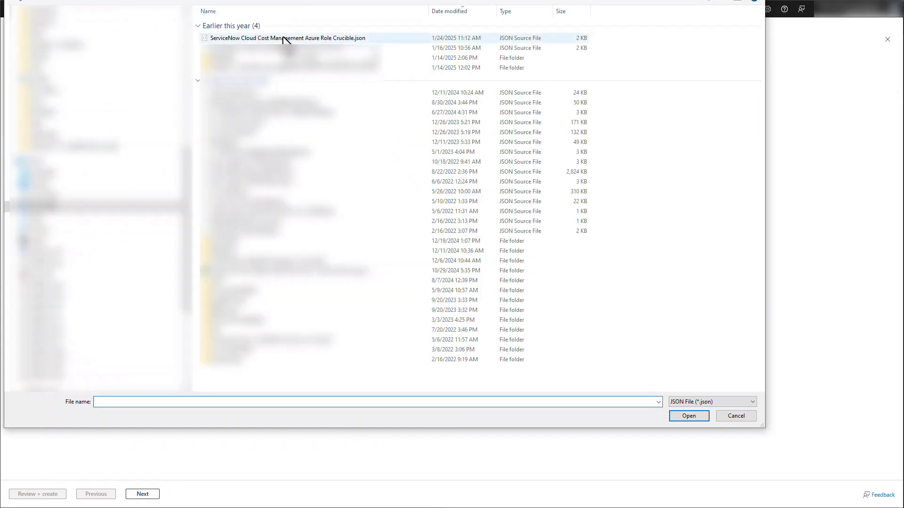
pyautogui.doubleClick(281, 48)
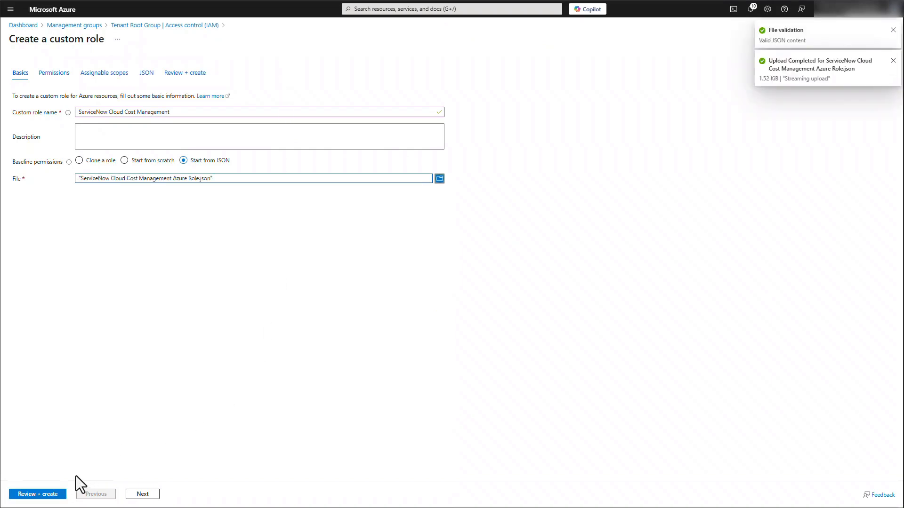
# Step: Review the custom role's permissions, assignable scope and JSON definition, and create the role
pyautogui.click(133, 495)
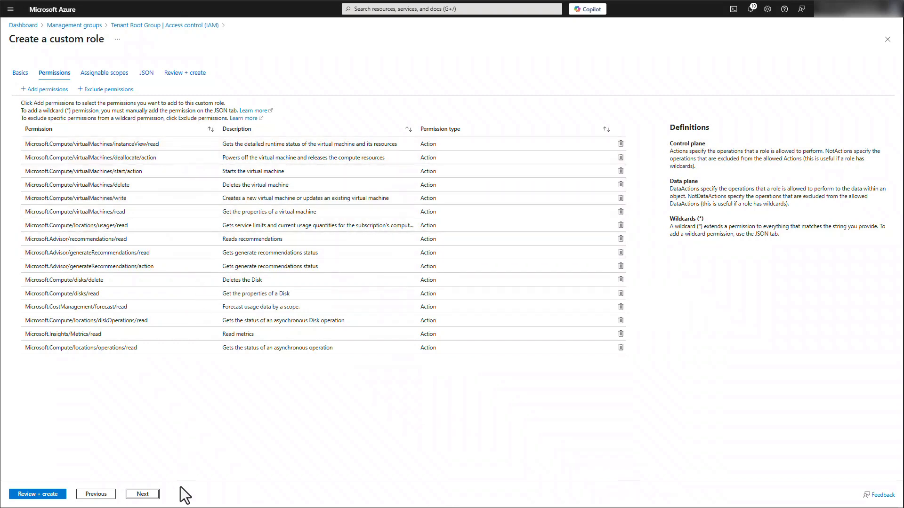
pyautogui.click(151, 496)
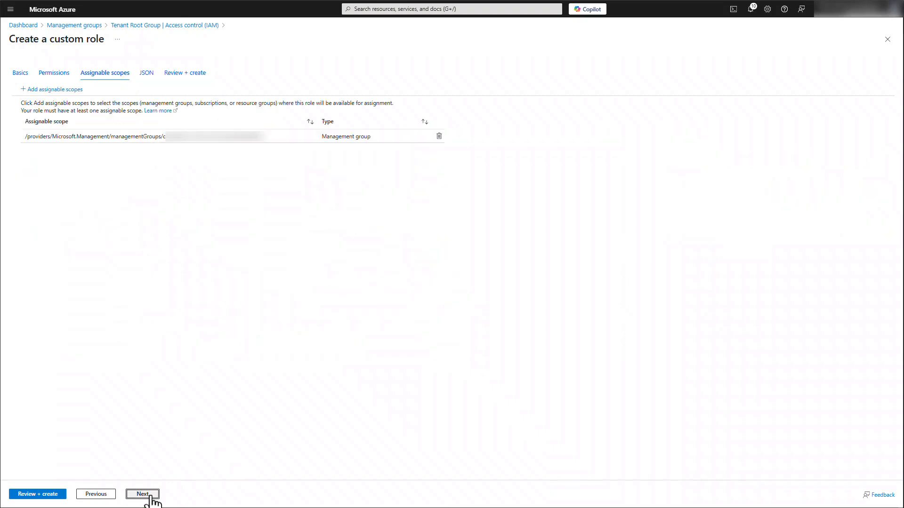
pyautogui.click(143, 494)
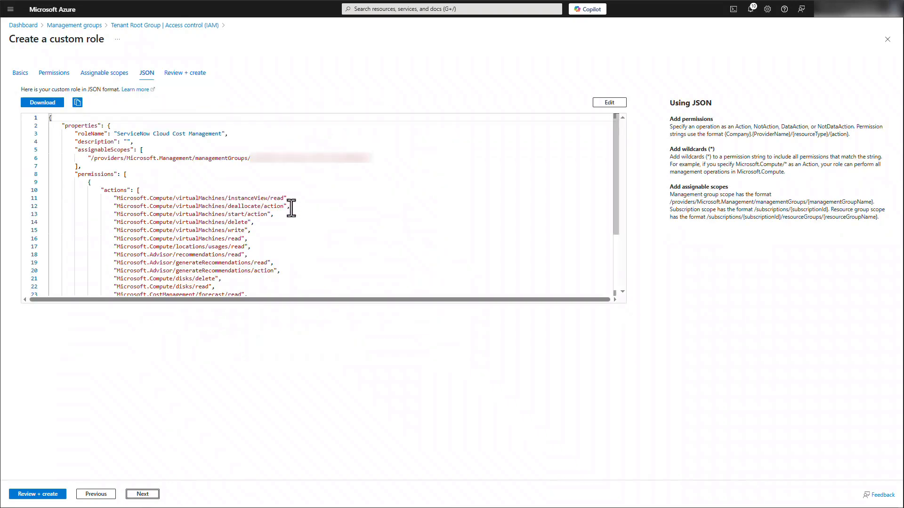
pyautogui.scroll(-5, 291, 208)
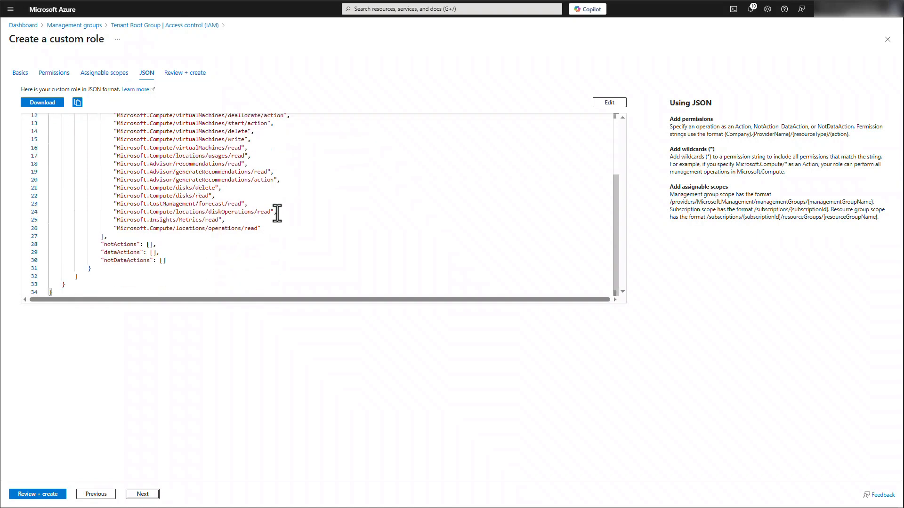
pyautogui.click(142, 494)
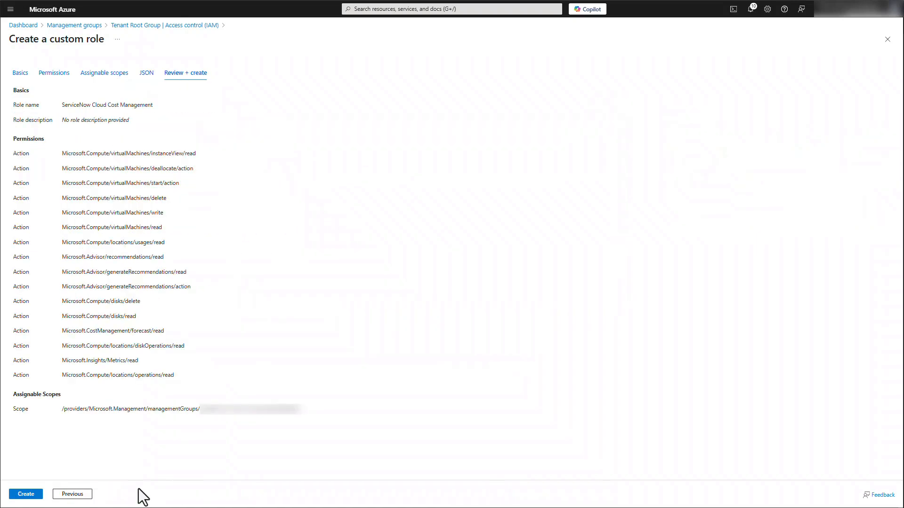
pyautogui.click(28, 494)
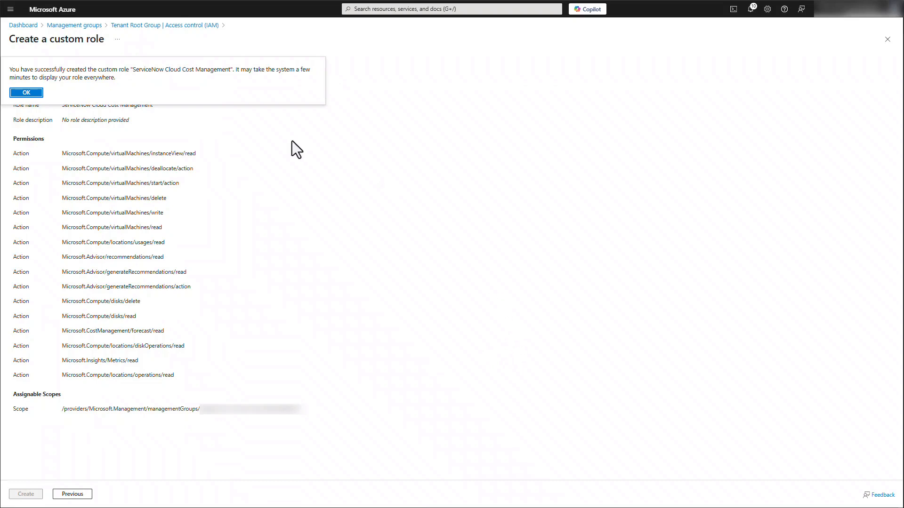
pyautogui.click(29, 93)
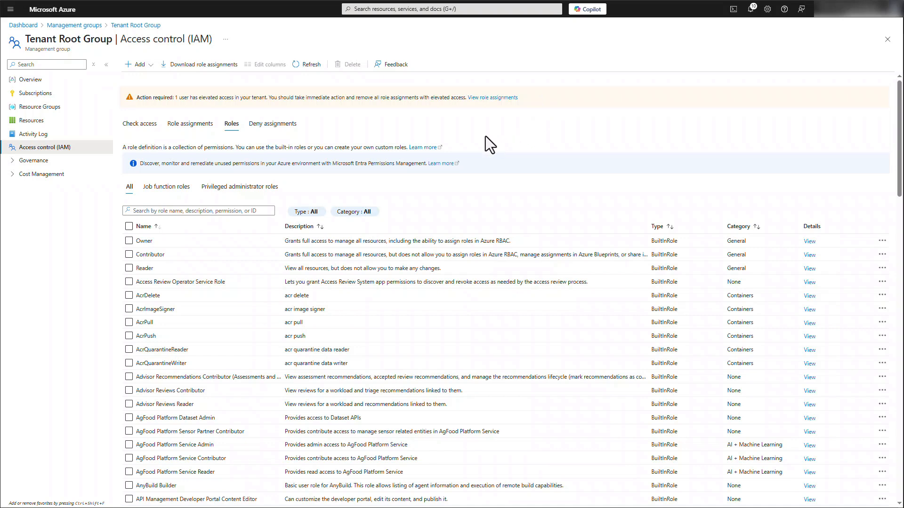
# Step: Start a role assignment on Tenant Root Group, searching for "servicenow cl" and selecting the ServiceNow Cloud Cost Management role
pyautogui.click(198, 125)
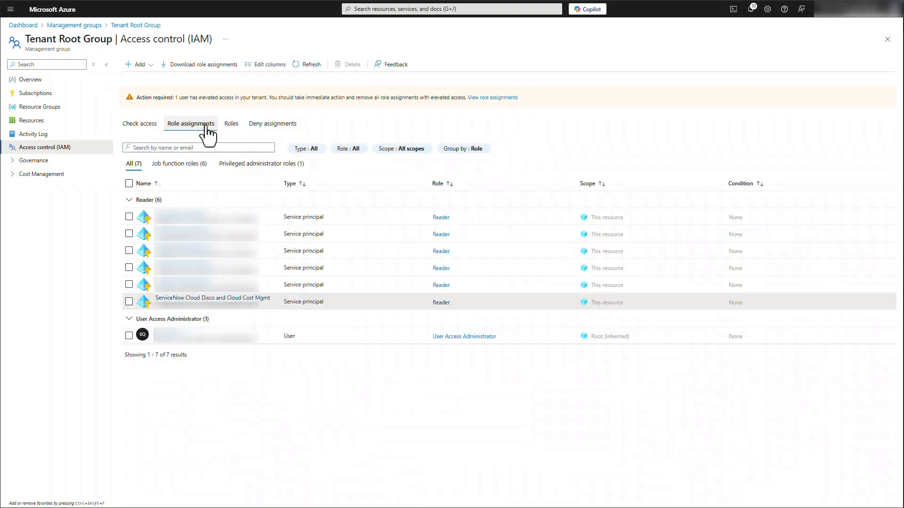
pyautogui.click(141, 65)
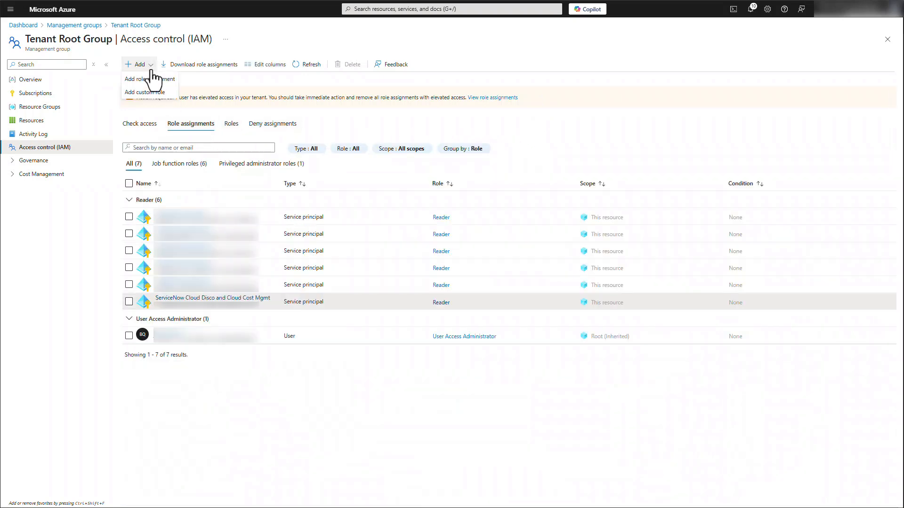
pyautogui.click(155, 79)
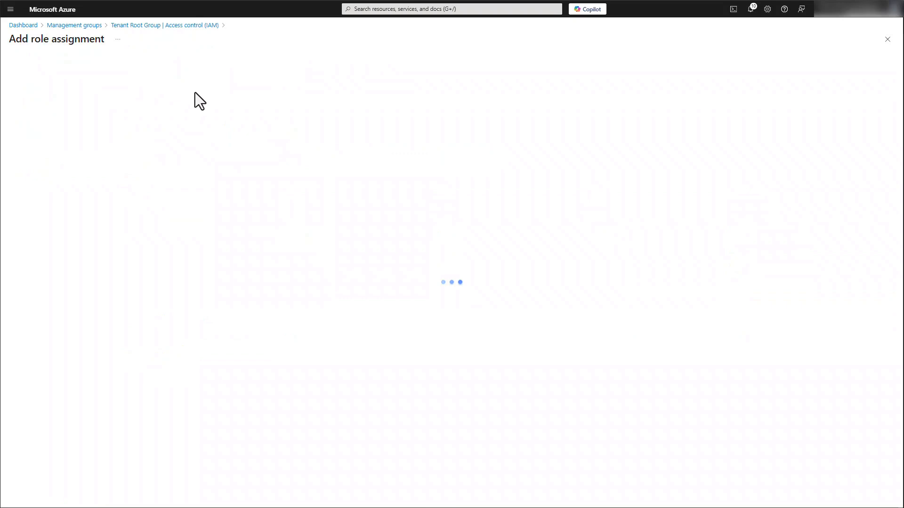
pyautogui.click(95, 143)
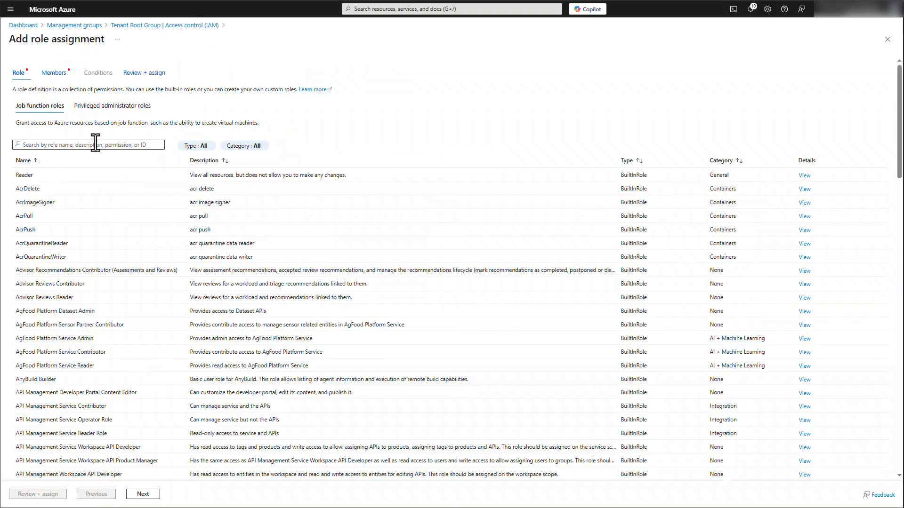
pyautogui.write('servicenow')
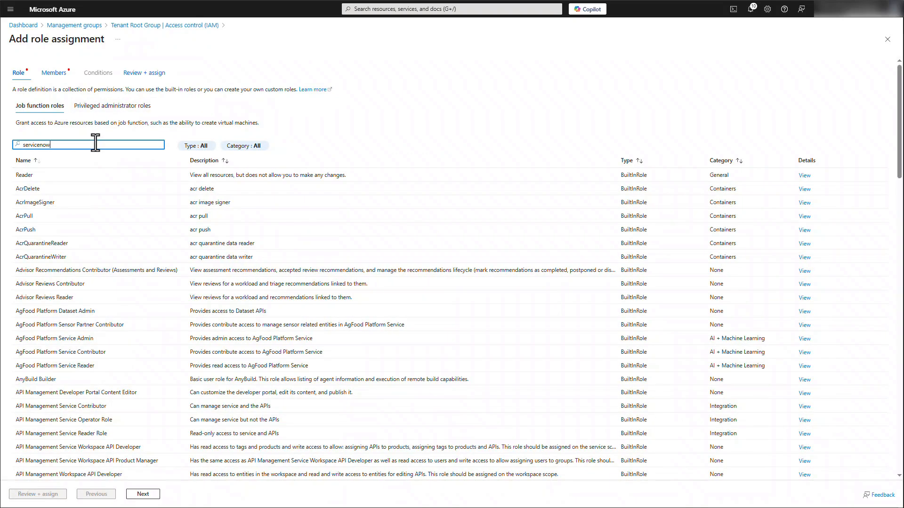
pyautogui.write(' cl')
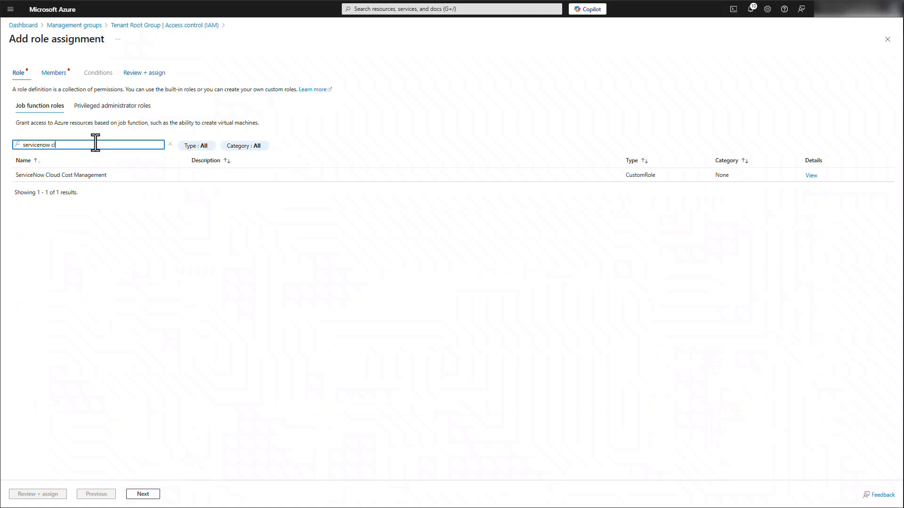
pyautogui.click(111, 172)
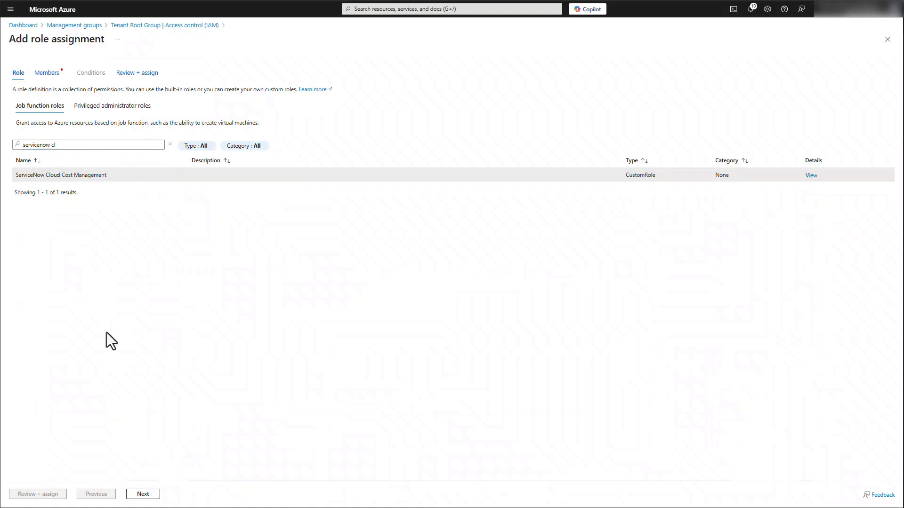
pyautogui.click(143, 494)
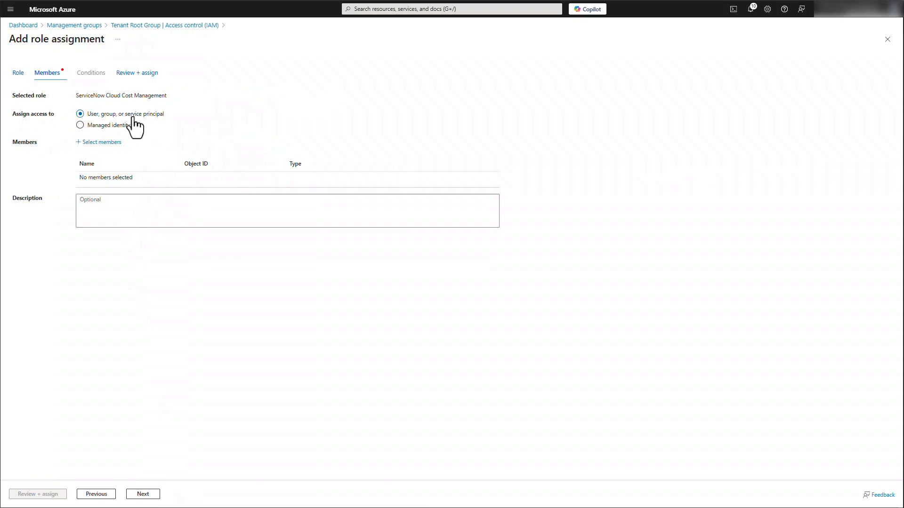
# Step: Add the ServiceNow Cloud Disco and Cloud Cost Mgmt application as member, and complete the role assignment
pyautogui.click(108, 142)
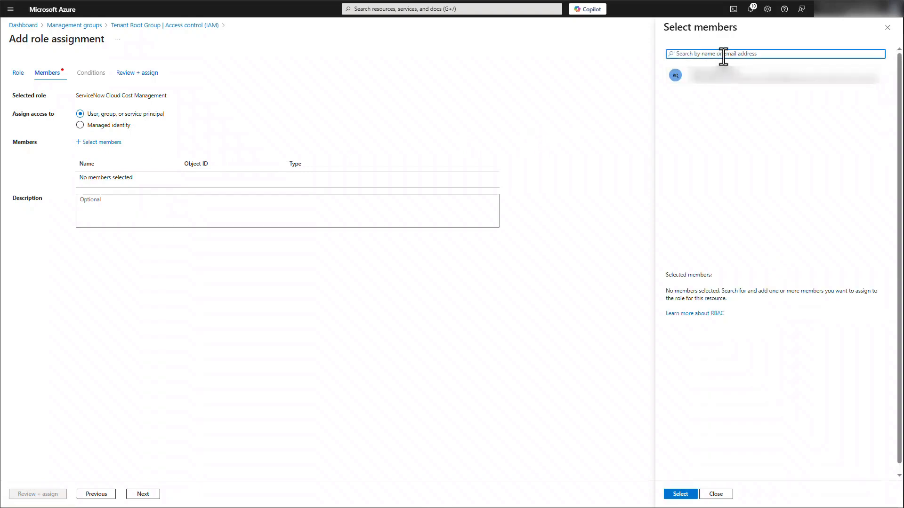
pyautogui.write('cloud')
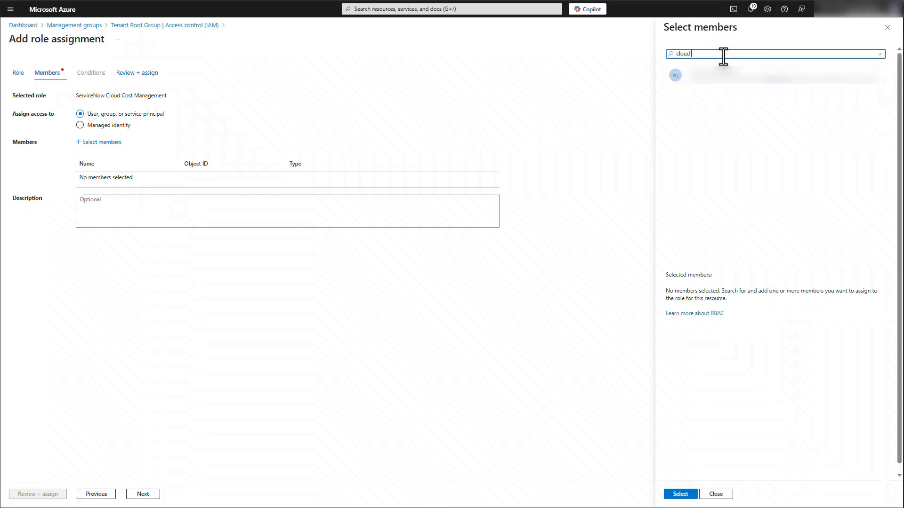
pyautogui.write(' c')
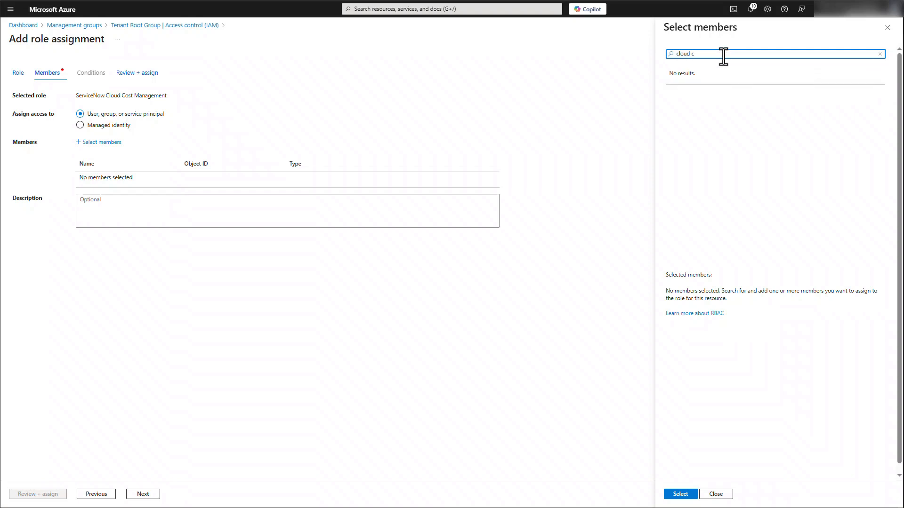
pyautogui.hotkey('ctrl', 'a')
pyautogui.write('servicenow')
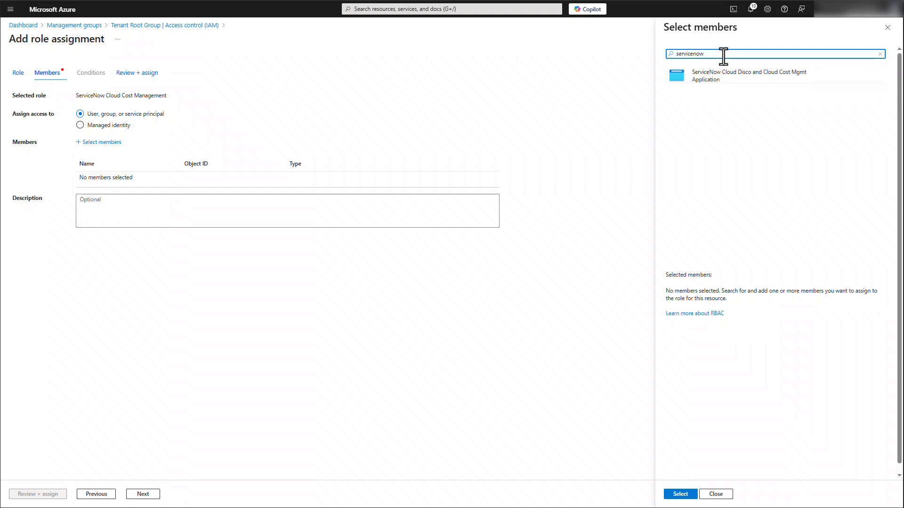
pyautogui.click(729, 73)
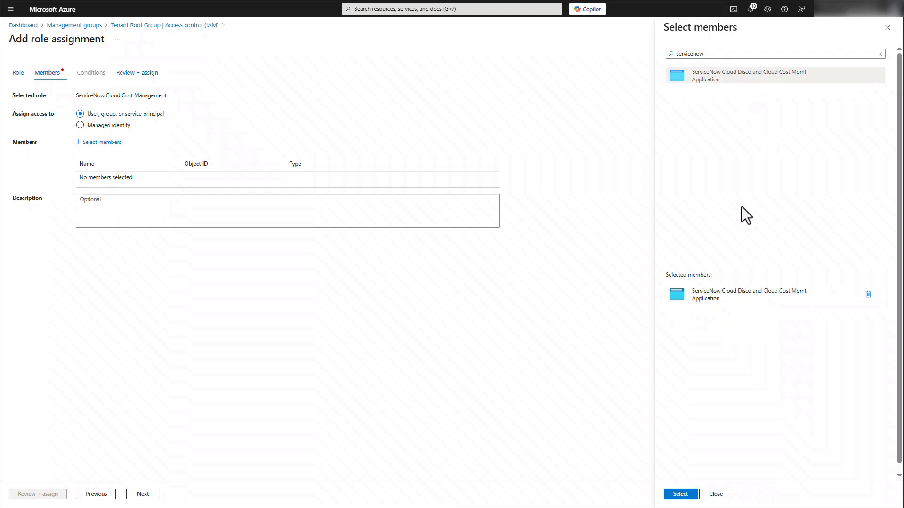
pyautogui.click(679, 494)
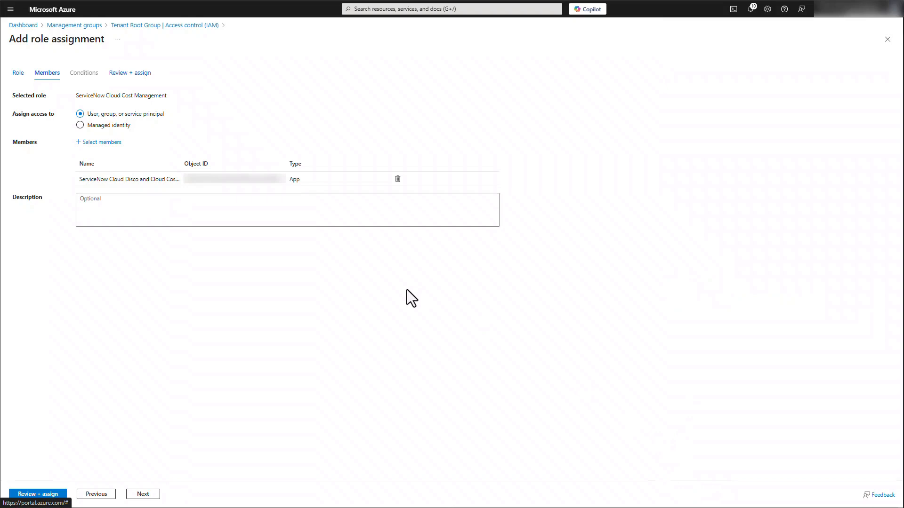
pyautogui.click(53, 498)
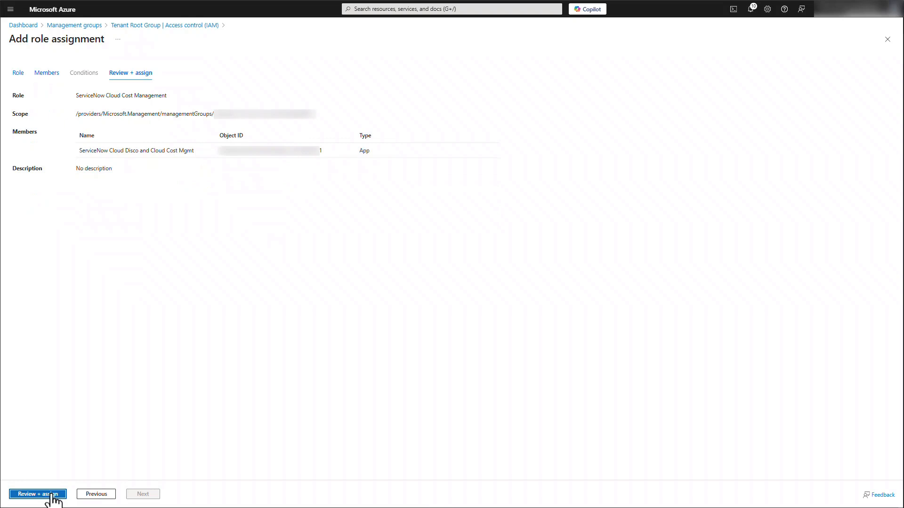
pyautogui.click(53, 496)
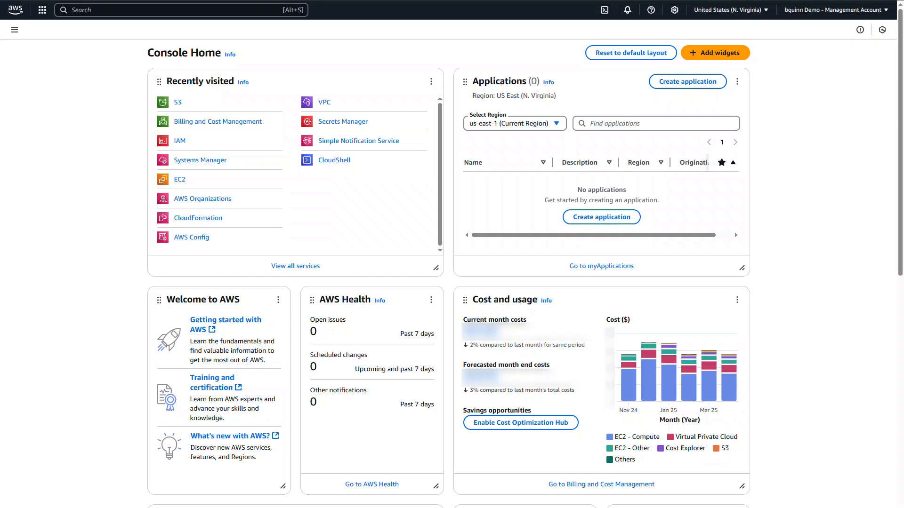
# Step: Find the Billing and Cost Management service, go to its Data Exports and start creating an export
pyautogui.click(146, 10)
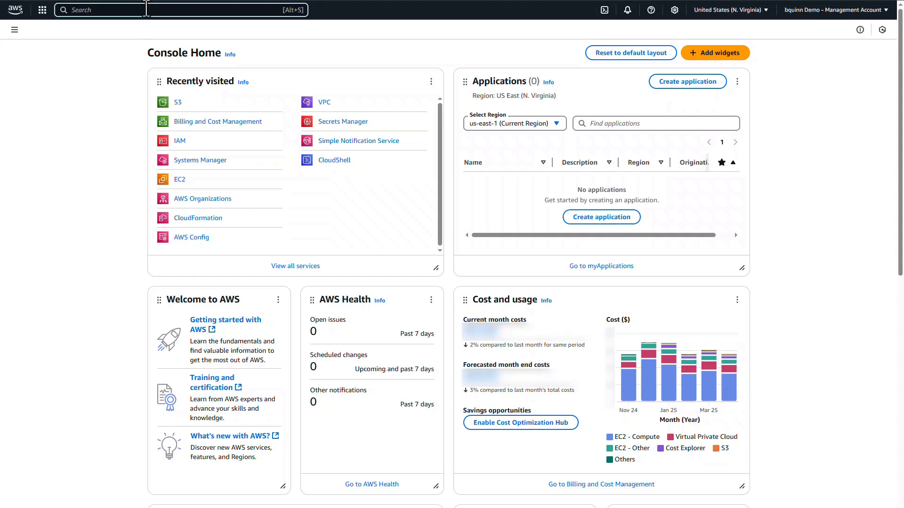
pyautogui.write('billing and cos')
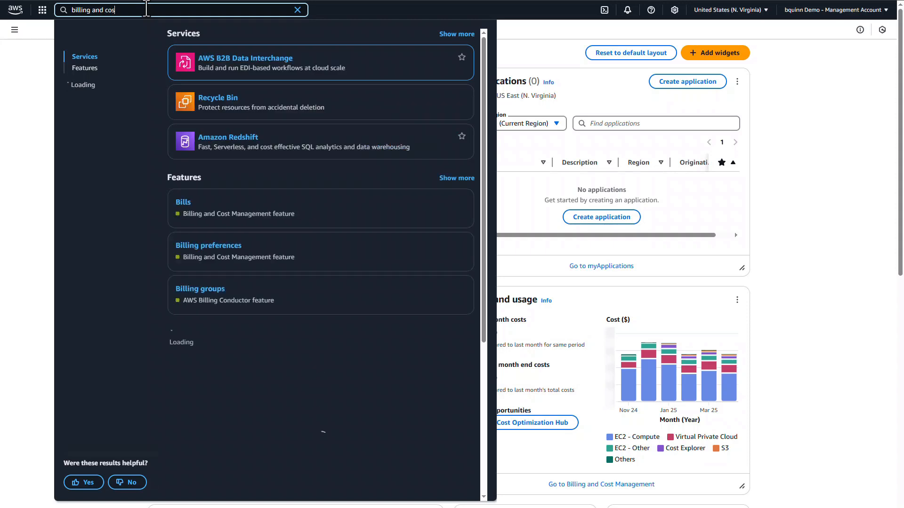
pyautogui.write('t manag')
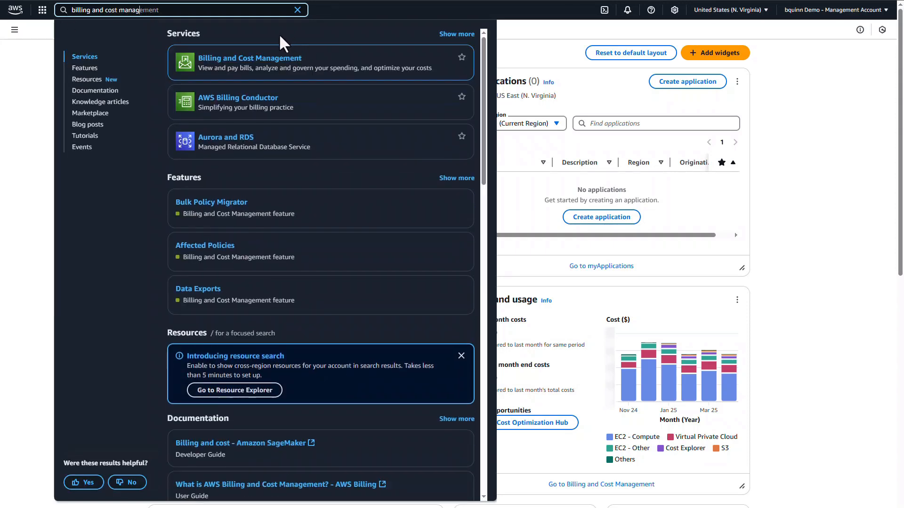
pyautogui.click(262, 60)
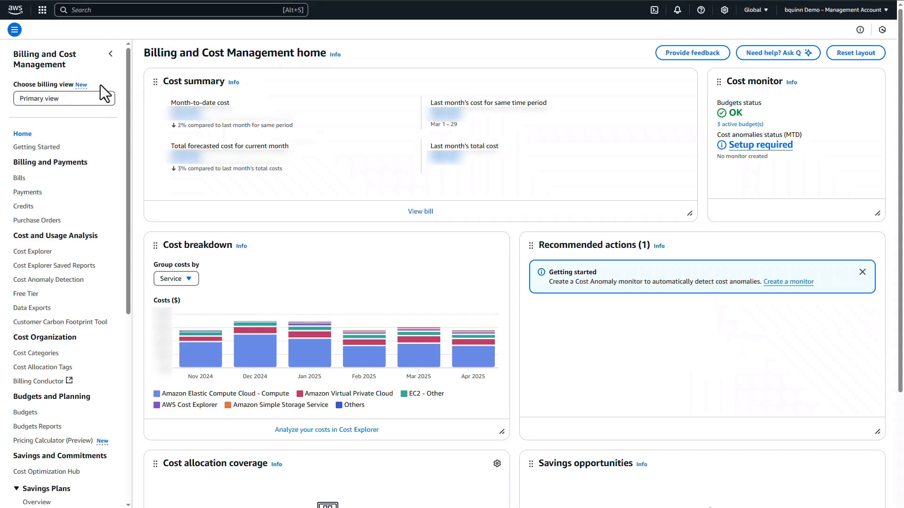
pyautogui.click(40, 308)
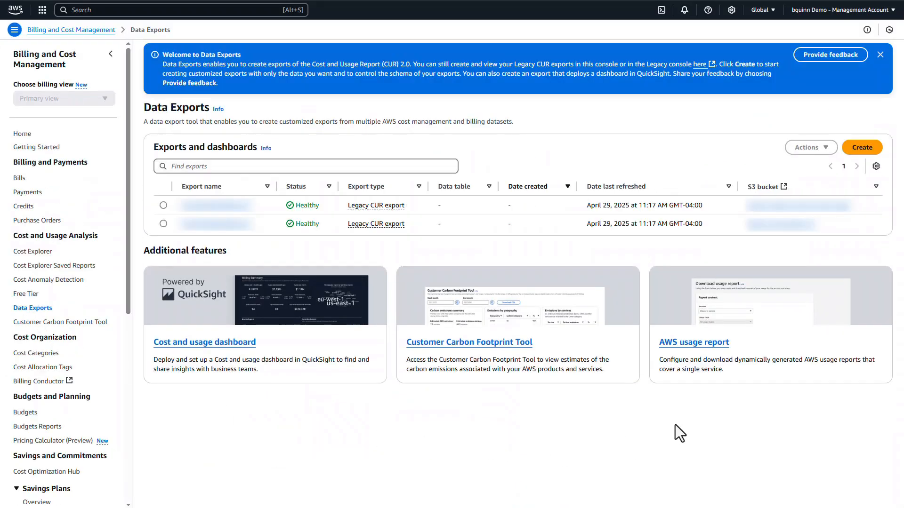
pyautogui.click(866, 147)
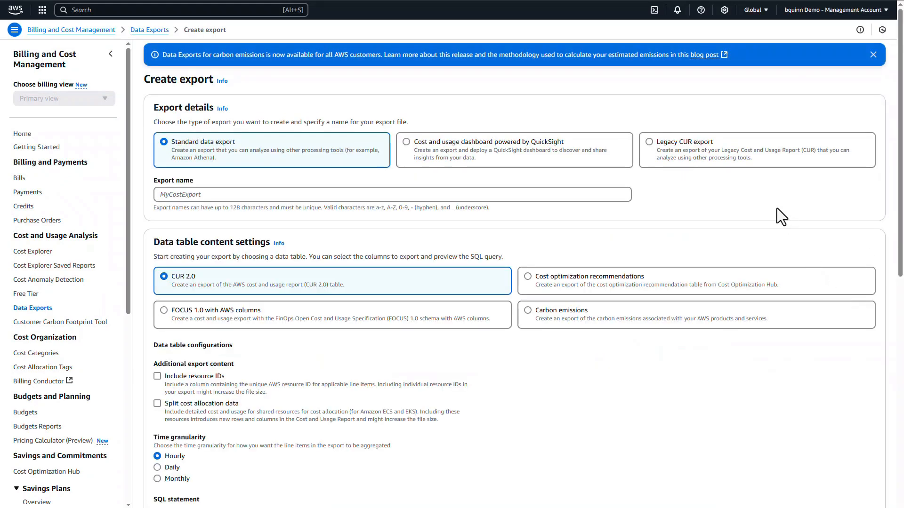
# Step: Choose a Legacy CUR export named ServiceNowCloudCostManagement, with resource IDs included and automatic refresh enabled
pyautogui.click(648, 140)
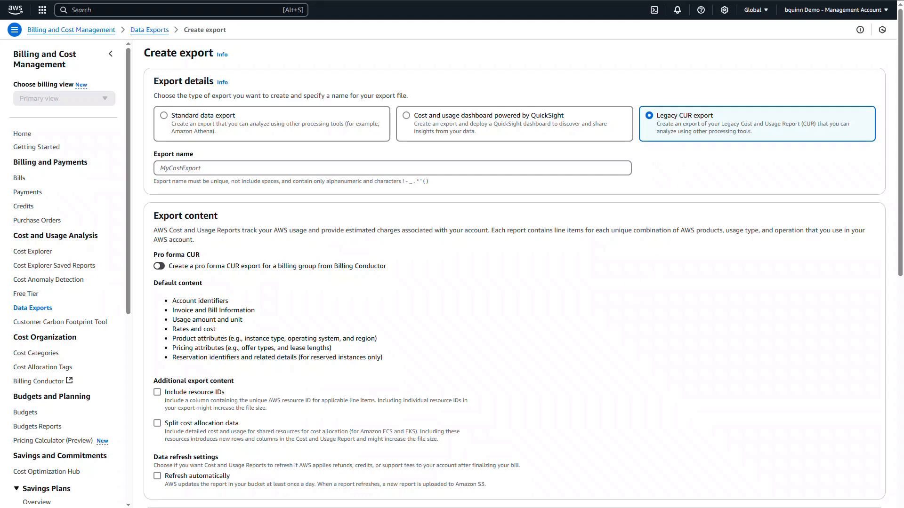
pyautogui.click(169, 168)
pyautogui.write('ServiceNowCloudCostManagement')
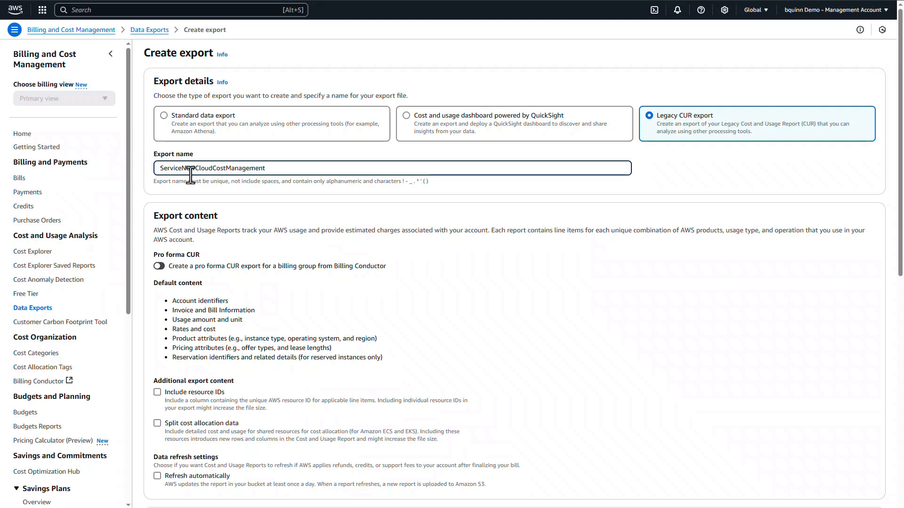
pyautogui.scroll(-2, 229, 272)
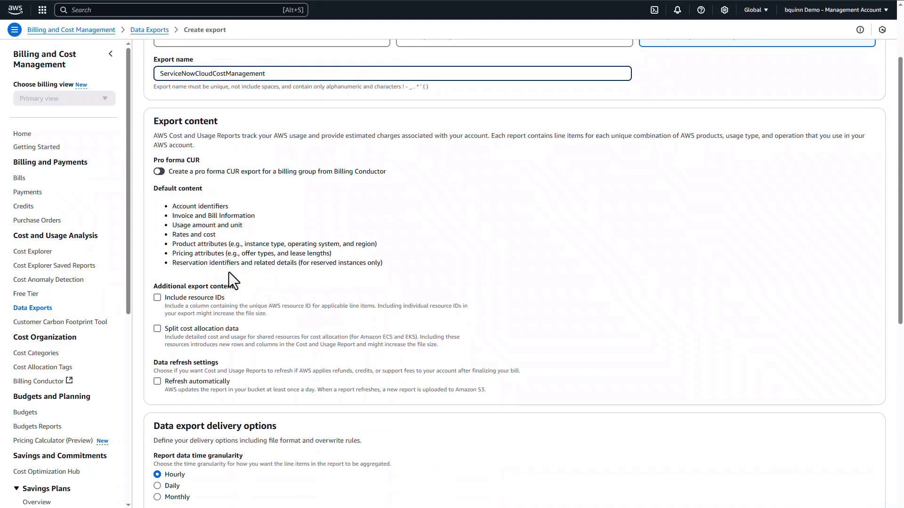
pyautogui.scroll(-1, 229, 272)
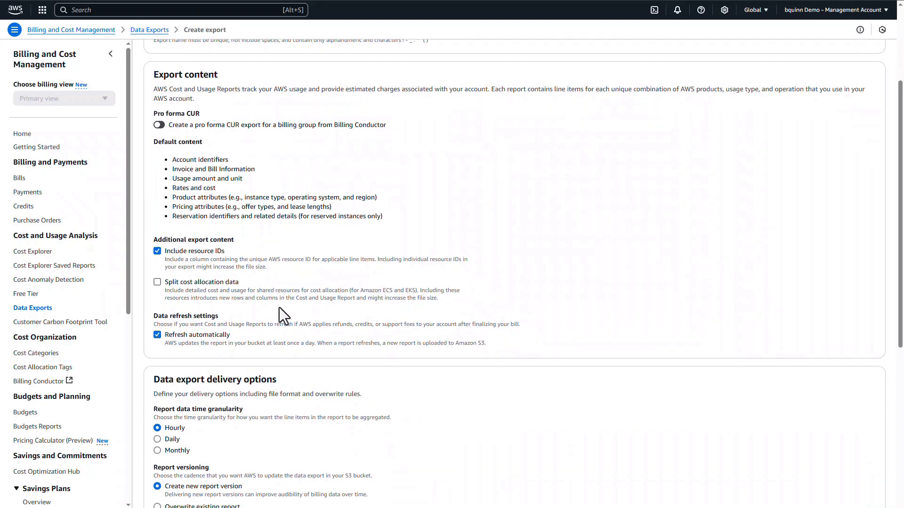
# Step: Set the compression type to gzip in the data export delivery options
pyautogui.scroll(-2, 279, 309)
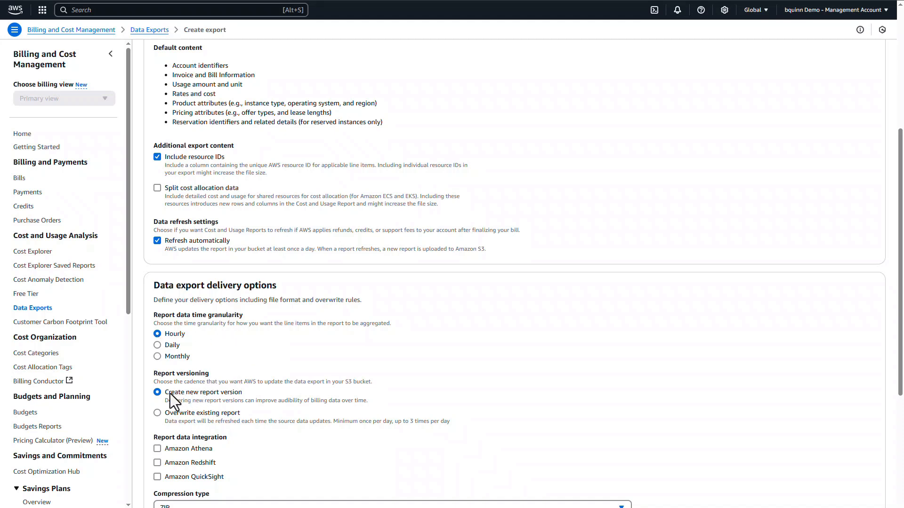
pyautogui.scroll(-4, 242, 377)
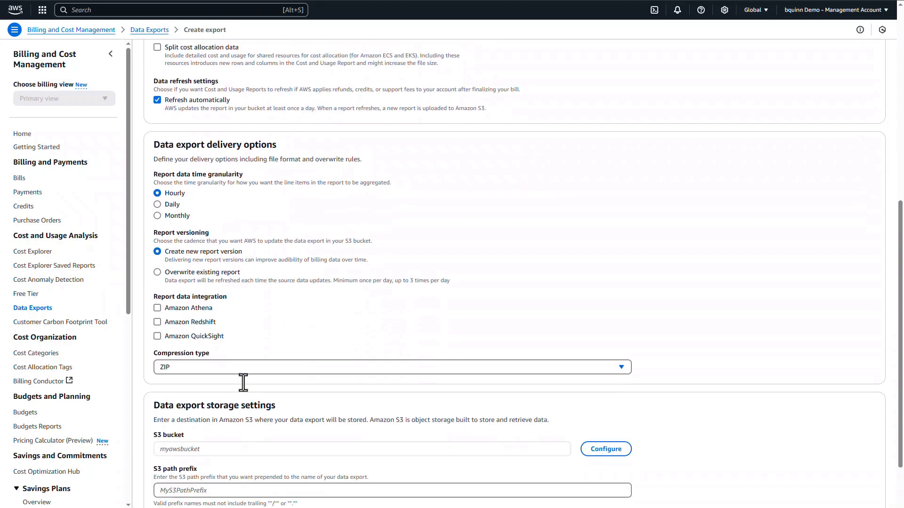
pyautogui.click(233, 321)
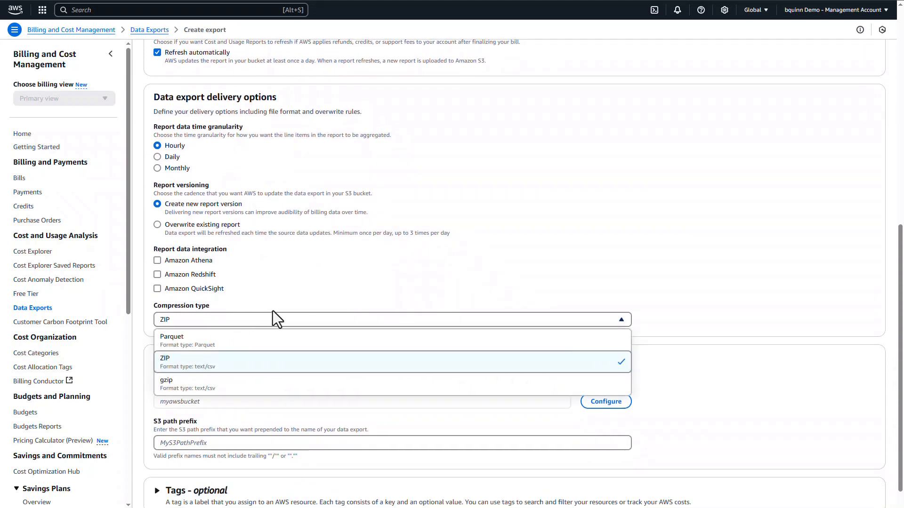
pyautogui.click(217, 390)
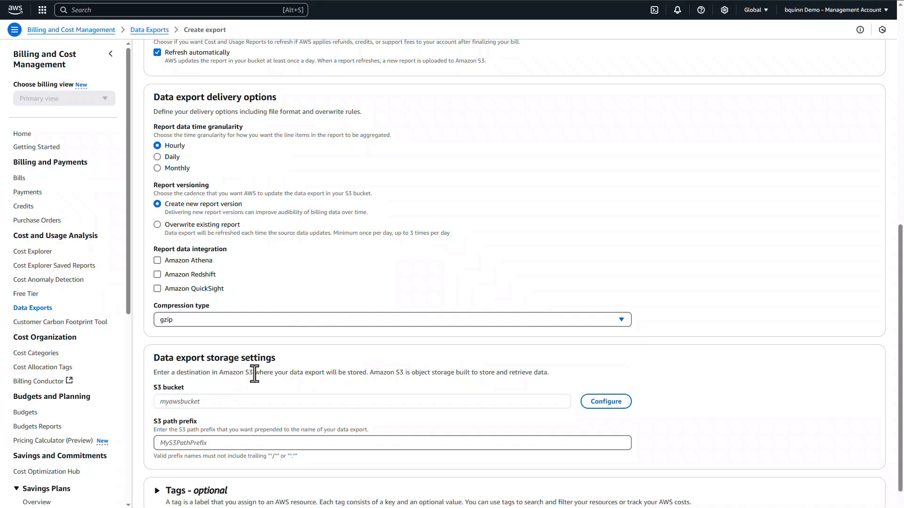
# Step: Create a new S3 bucket for the export in US East (N. Virginia), pasting in the bucket name
pyautogui.scroll(-2, 255, 374)
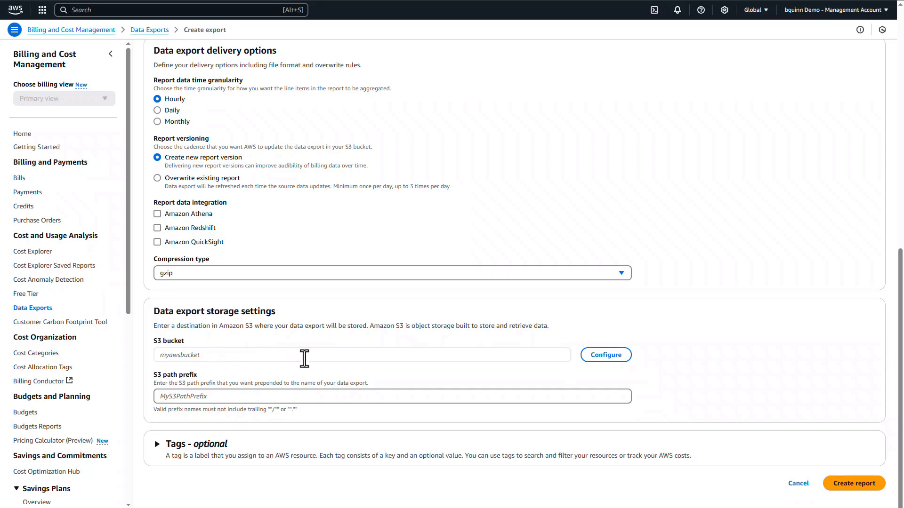
pyautogui.click(596, 359)
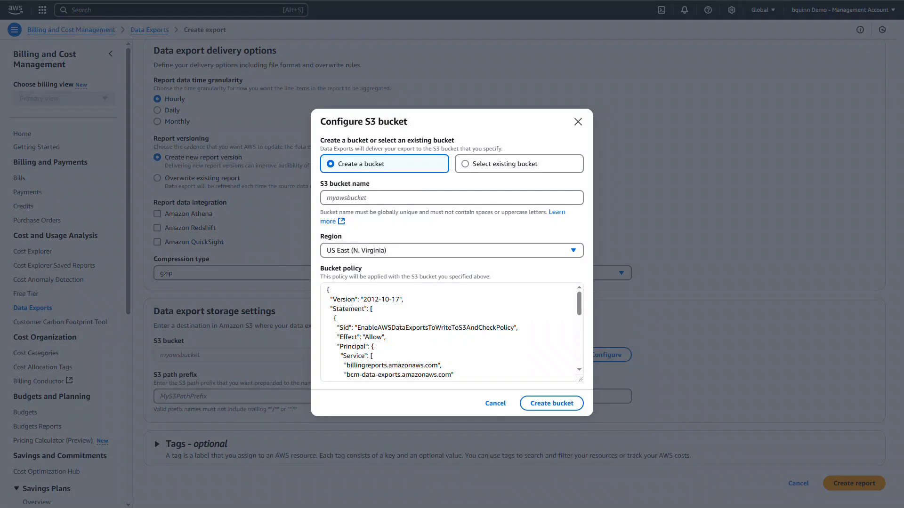
pyautogui.click(345, 198)
pyautogui.hotkey('ctrl', 'v')
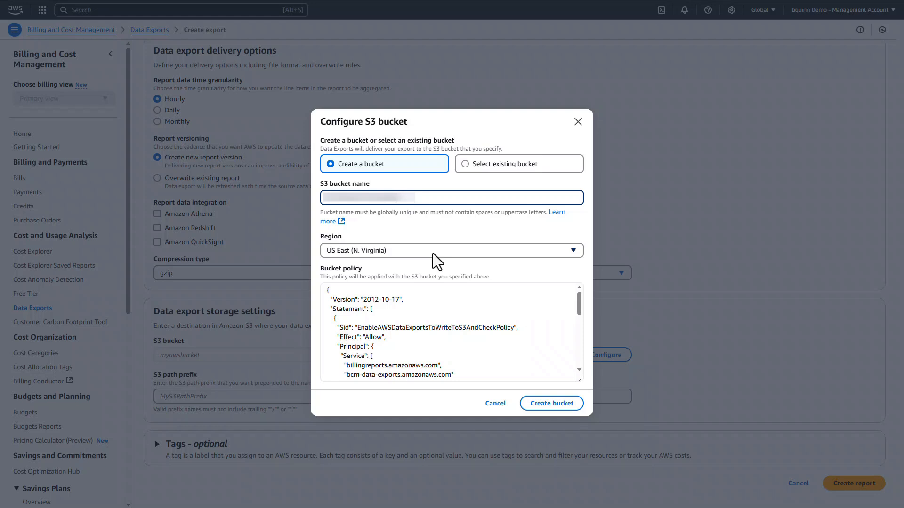
pyautogui.click(548, 406)
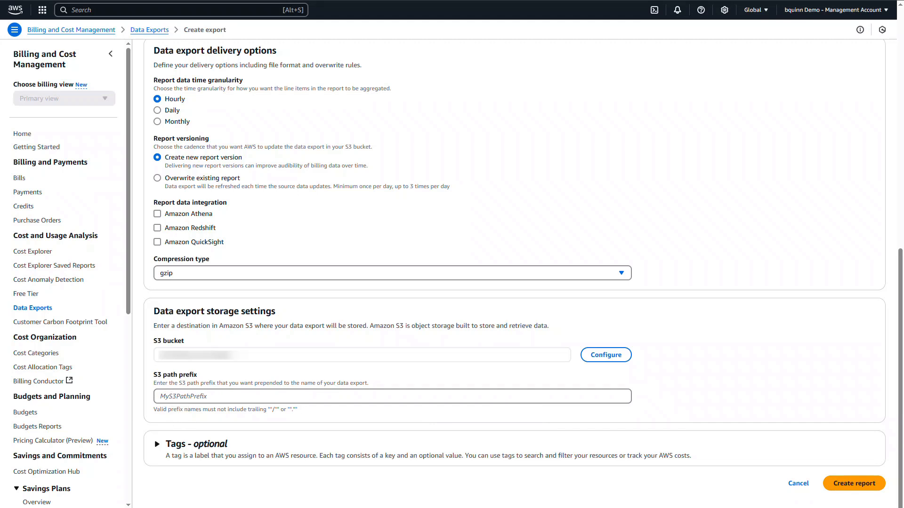
# Step: Set the S3 path prefix to LegacyCostUsageReport and create the report
pyautogui.click(161, 396)
pyautogui.write('LegacyCostUsageReport')
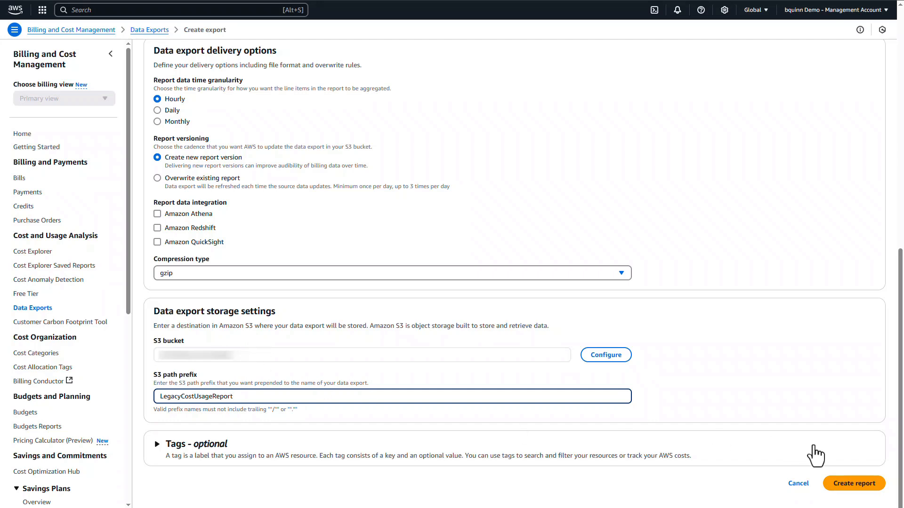
pyautogui.click(853, 485)
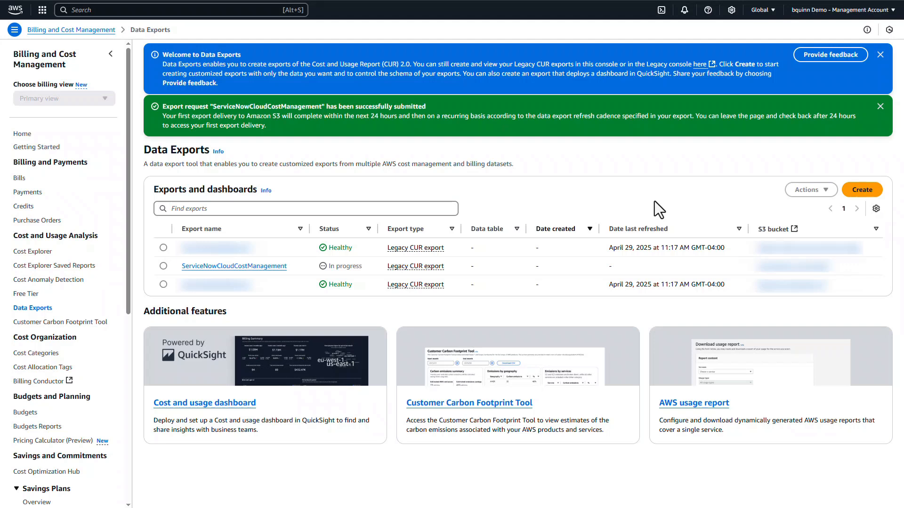
# Step: Find the IAM service, go to its policies and start creating a policy
pyautogui.click(220, 14)
pyautogui.write('IAM')
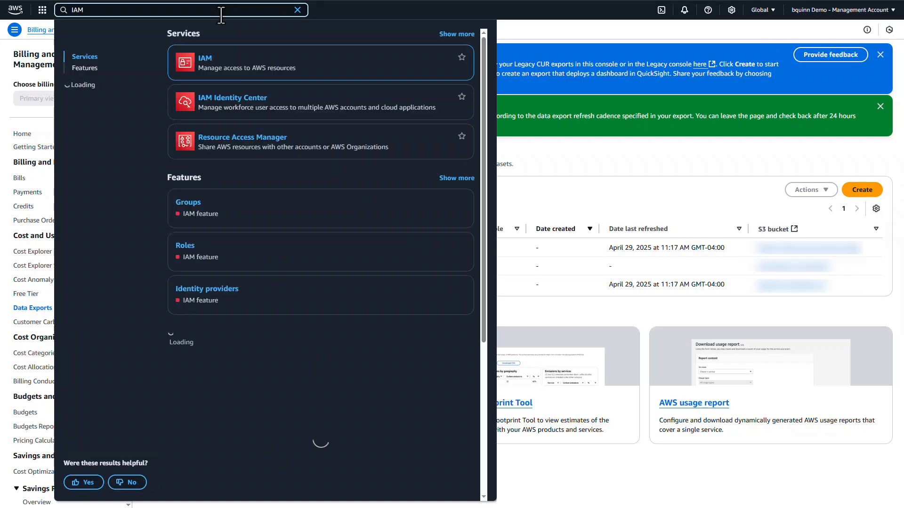
pyautogui.click(205, 59)
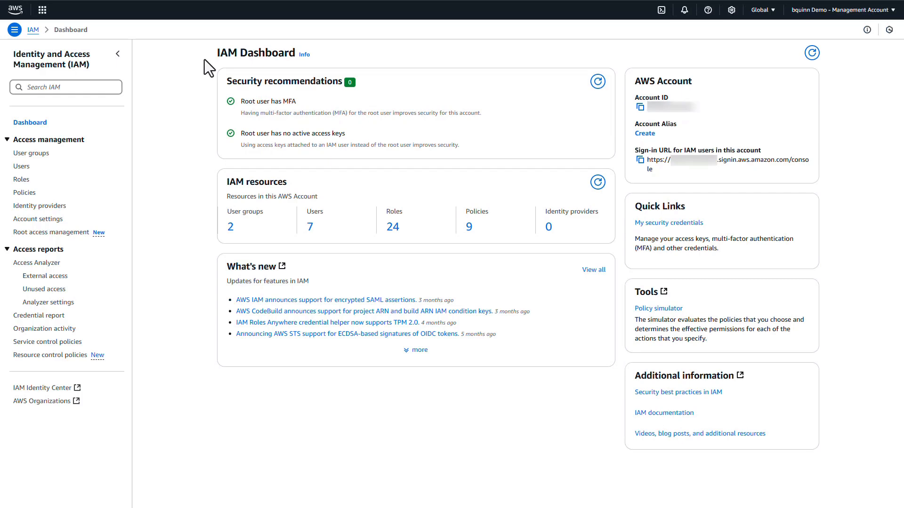
pyautogui.click(25, 193)
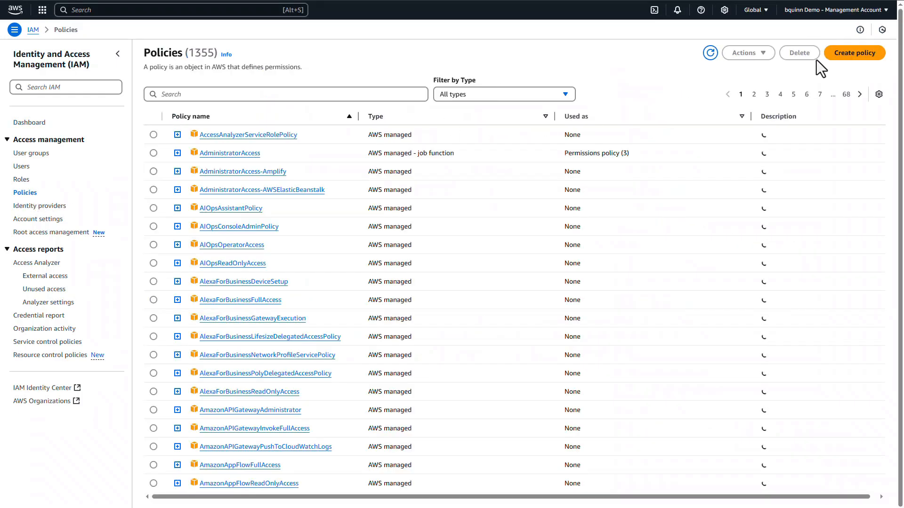
pyautogui.click(845, 53)
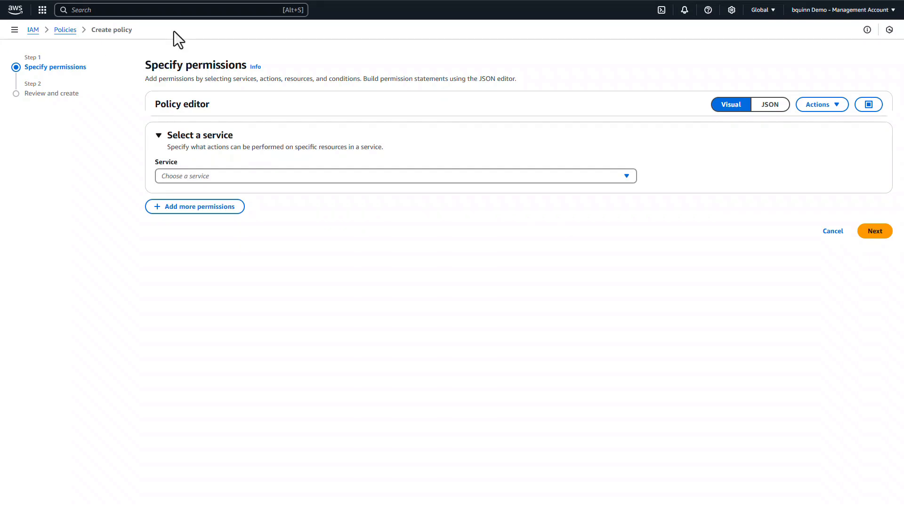
# Step: Switch the policy editor to JSON and replace the default content with the copied S3 and billing report policy
pyautogui.click(764, 107)
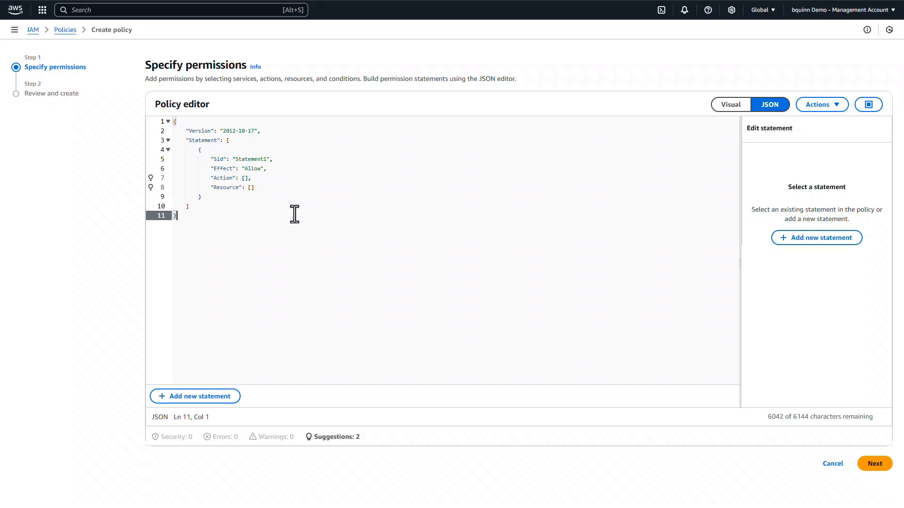
pyautogui.hotkey('ctrl', 'a')
pyautogui.click(240, 220)
pyautogui.hotkey('ctrl', 'a')
pyautogui.hotkey('ctrl', 'v')
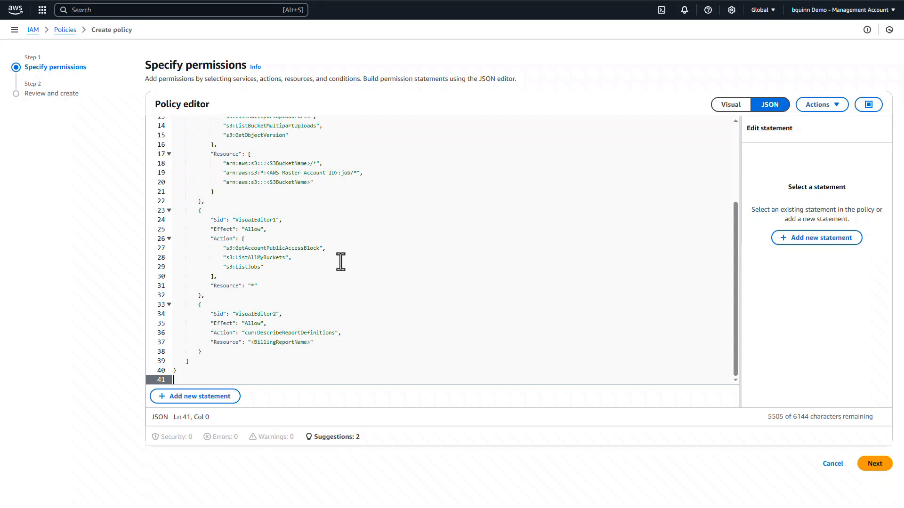
# Step: Replace both <S3BucketName> placeholders in the VisualEditor0 statement's resources with the export bucket's name
pyautogui.scroll(3, 341, 260)
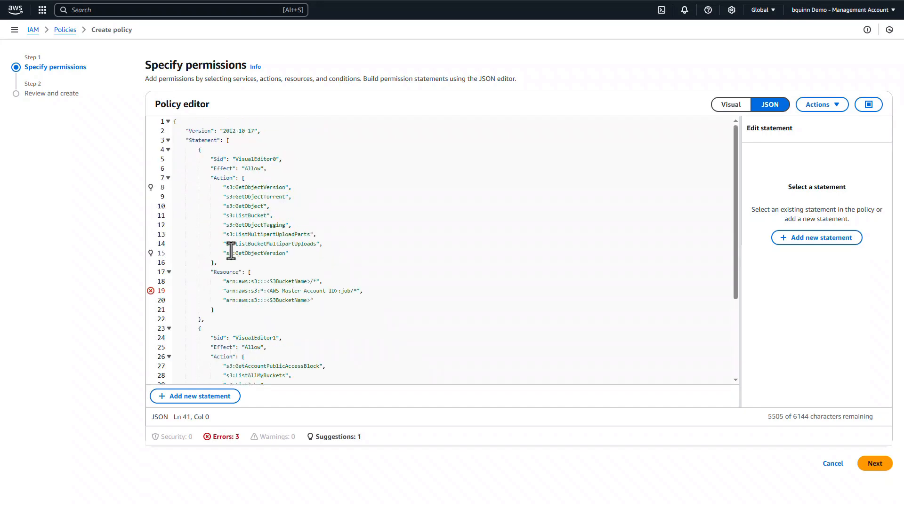
pyautogui.scroll(-3, 231, 251)
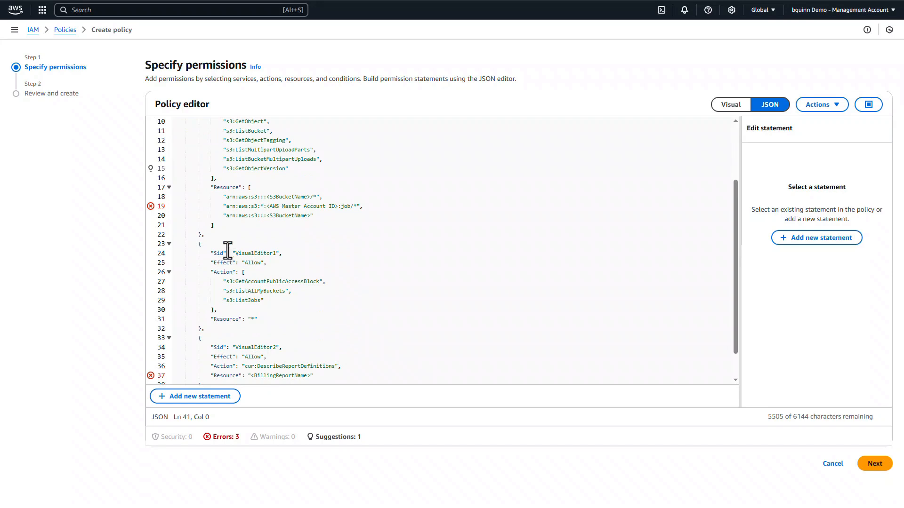
pyautogui.scroll(-1, 247, 284)
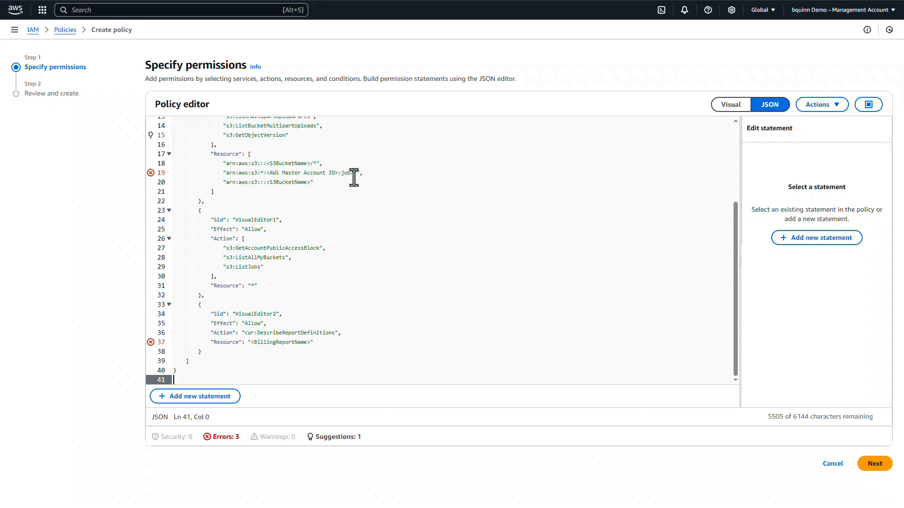
pyautogui.click(319, 192)
pyautogui.scroll(1, 319, 193)
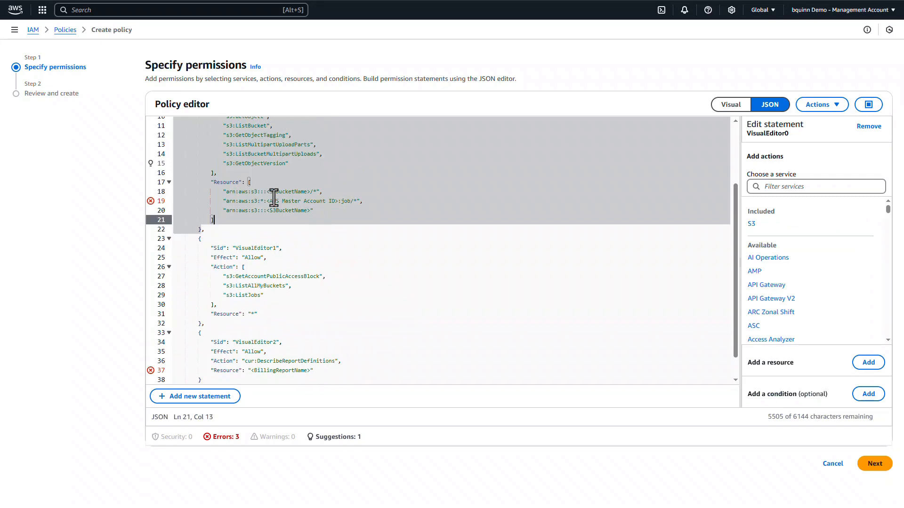
pyautogui.scroll(3, 278, 205)
pyautogui.click(287, 234)
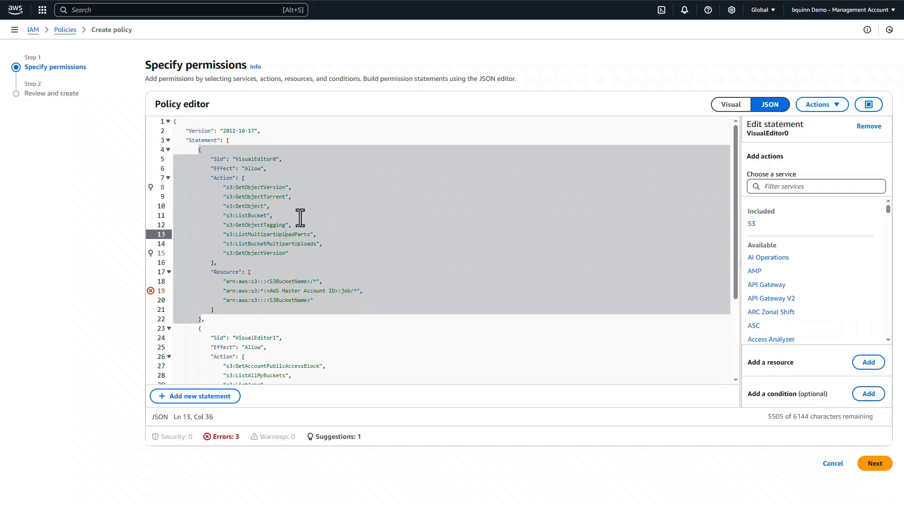
pyautogui.click(250, 273)
pyautogui.moveTo(267, 285); pyautogui.dragTo(311, 281)
pyautogui.hotkey('ctrl', 'v')
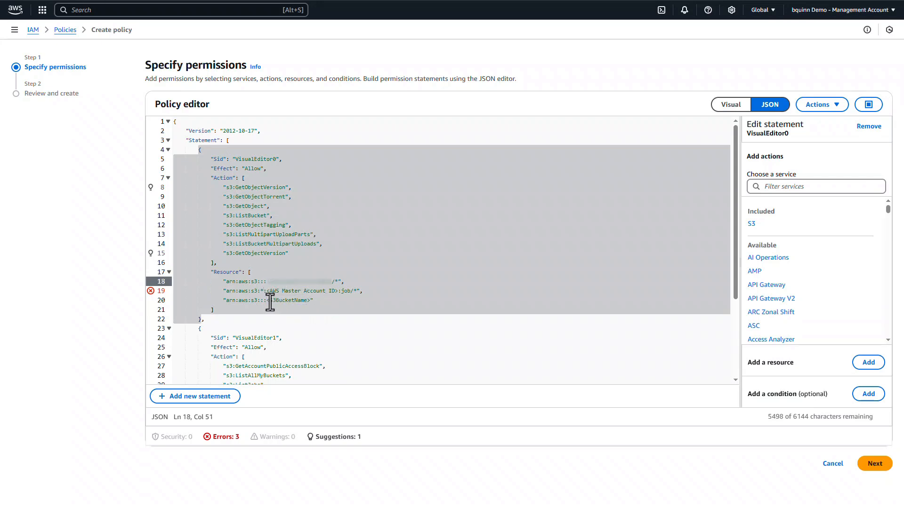
pyautogui.moveTo(267, 301); pyautogui.dragTo(310, 301)
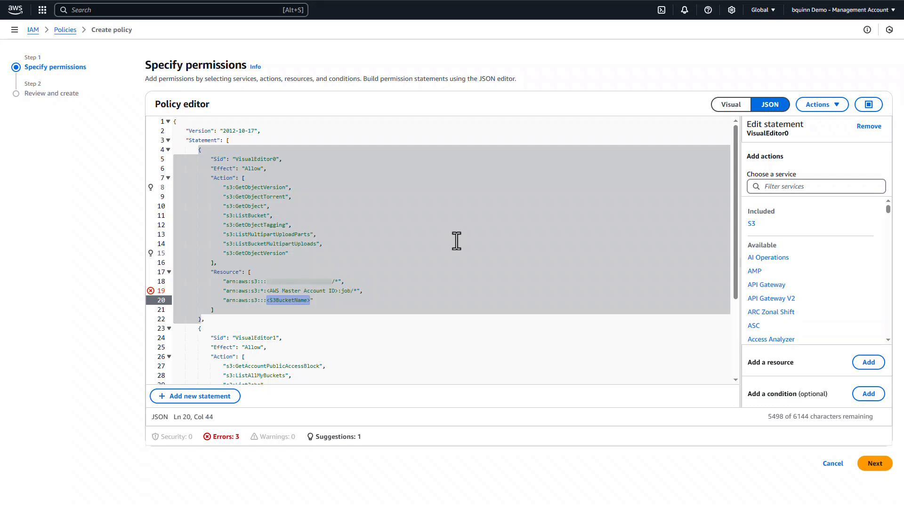
pyautogui.hotkey('ctrl', 'v')
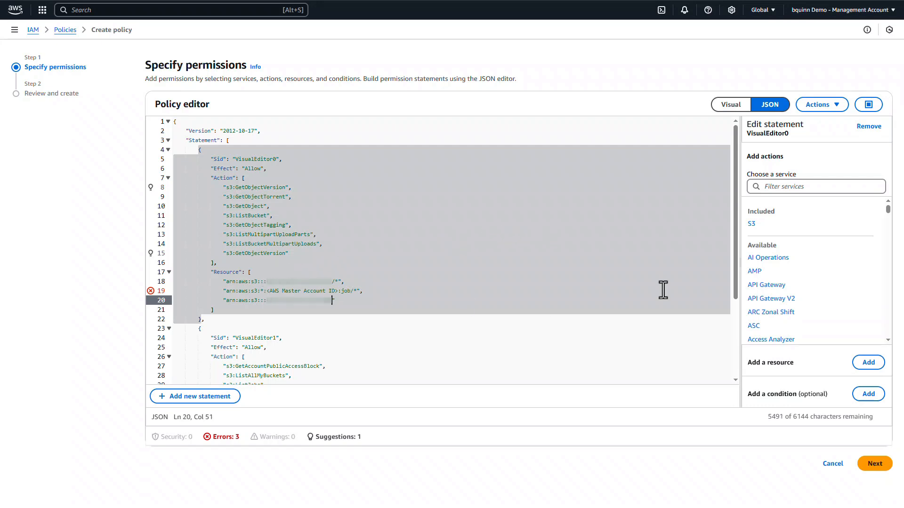
# Step: Copy the management account's ID and replace the <AWS Master Account ID> placeholder in the VisualEditor0 statement's resources with it
pyautogui.click(894, 17)
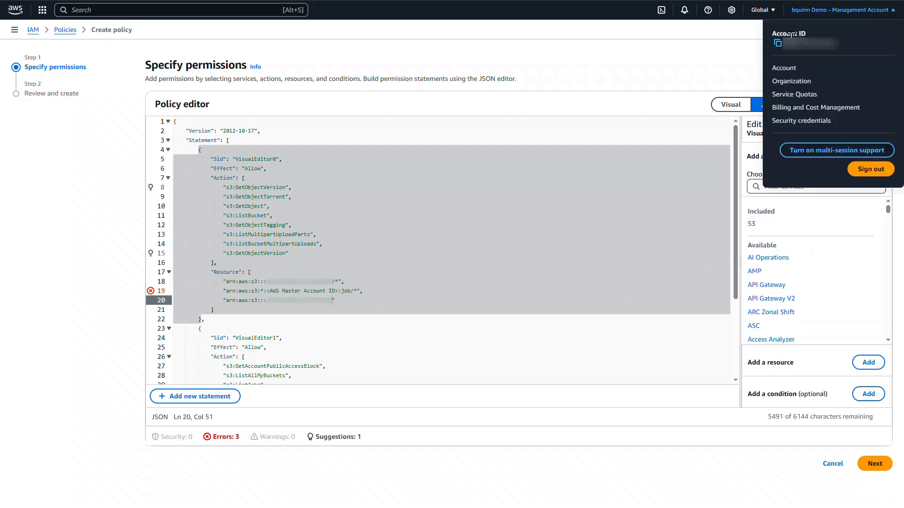
pyautogui.click(778, 43)
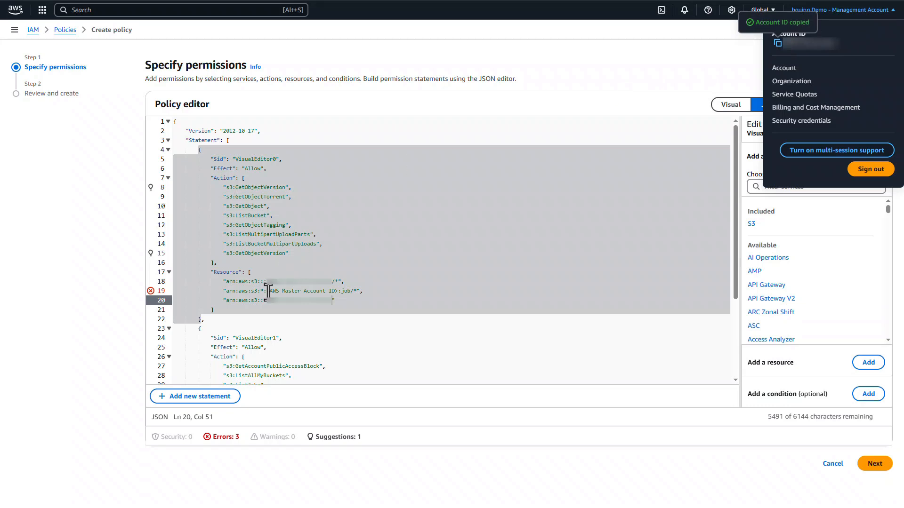
pyautogui.moveTo(278, 290); pyautogui.dragTo(337, 291)
pyautogui.hotkey('ctrl', 'v')
pyautogui.click(369, 251)
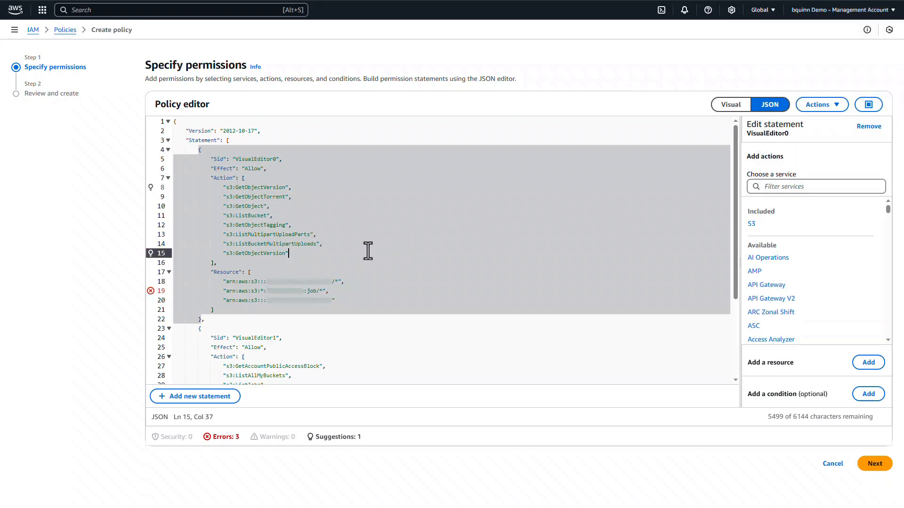
# Step: Replace the <BillingReportName> placeholder in the VisualEditor2 statement's resource with *
pyautogui.scroll(-5, 368, 251)
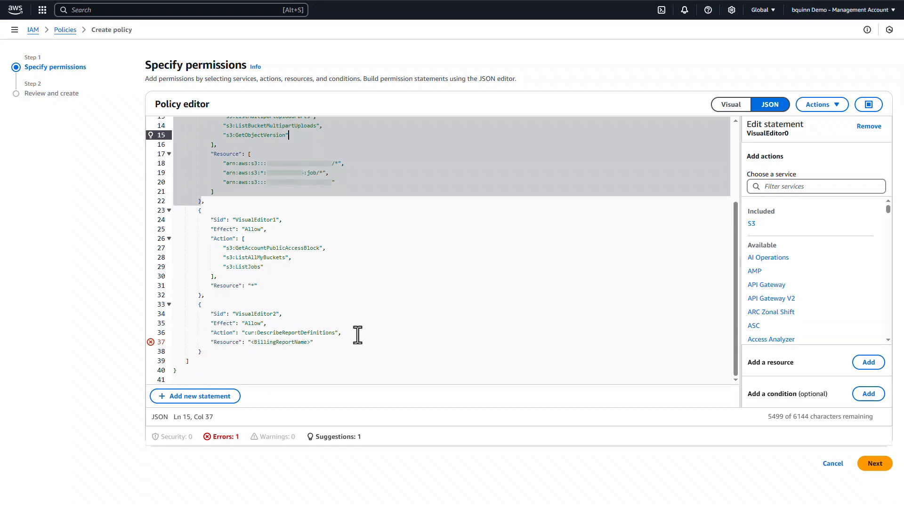
pyautogui.click(251, 343)
pyautogui.hotkey('ctrl', 'shift', 'Right')
pyautogui.click(251, 343)
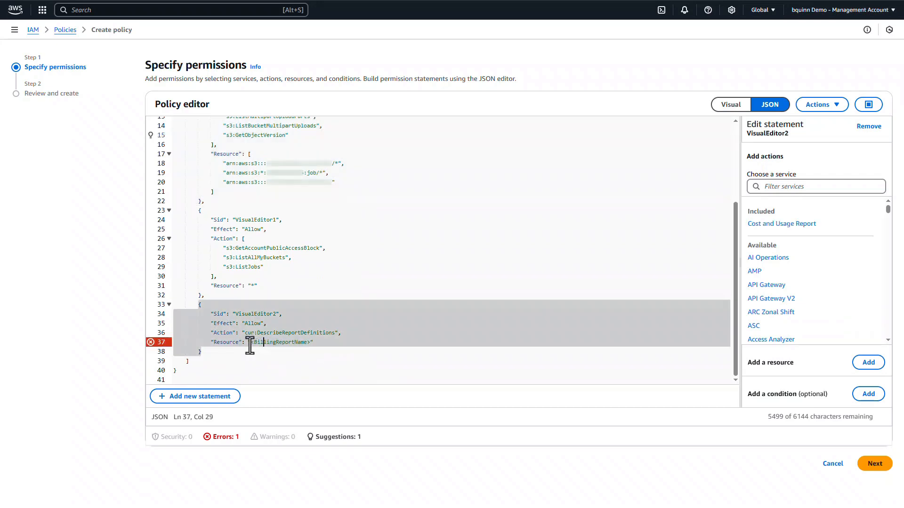
pyautogui.hotkey('shift', 'End')
pyautogui.hotkey('shift', 'Left')
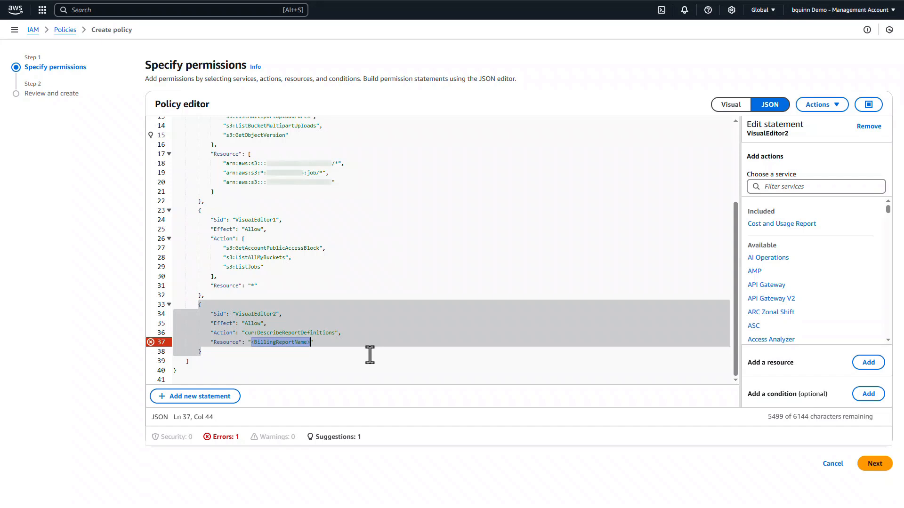
pyautogui.write('*')
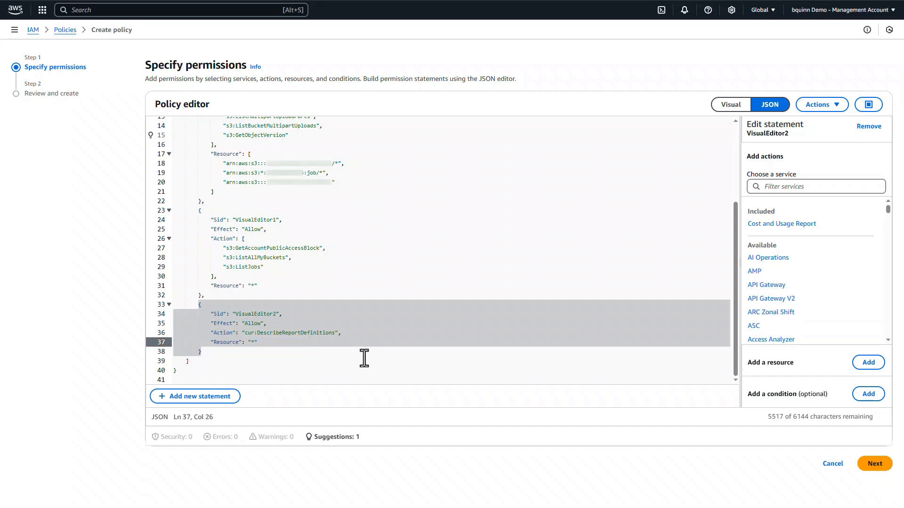
pyautogui.click(349, 334)
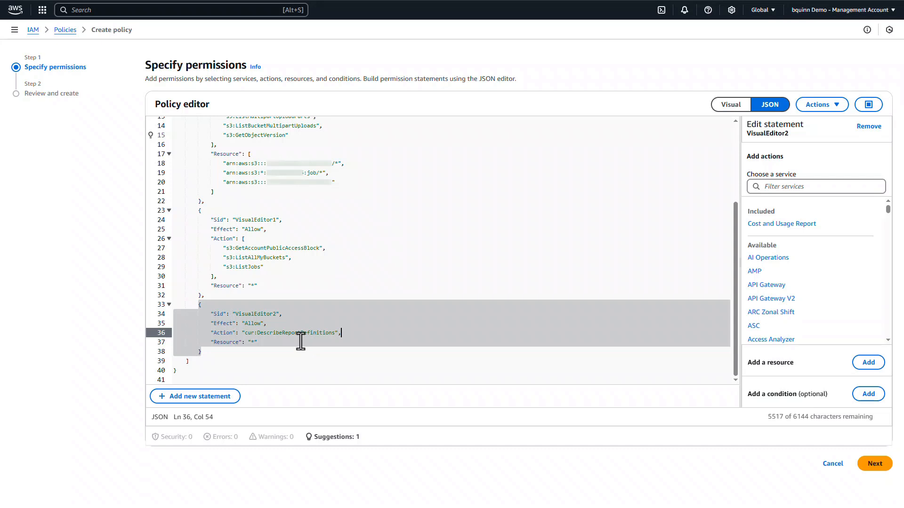
pyautogui.press('Down')
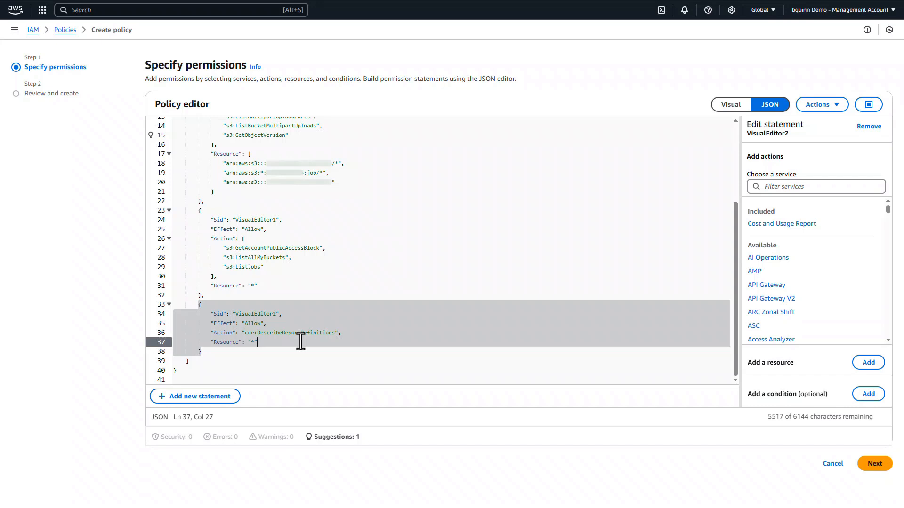
# Step: Proceed to the policy review, name the policy ServiceNowCloudCostManagementBillingAccount and create it
pyautogui.click(875, 465)
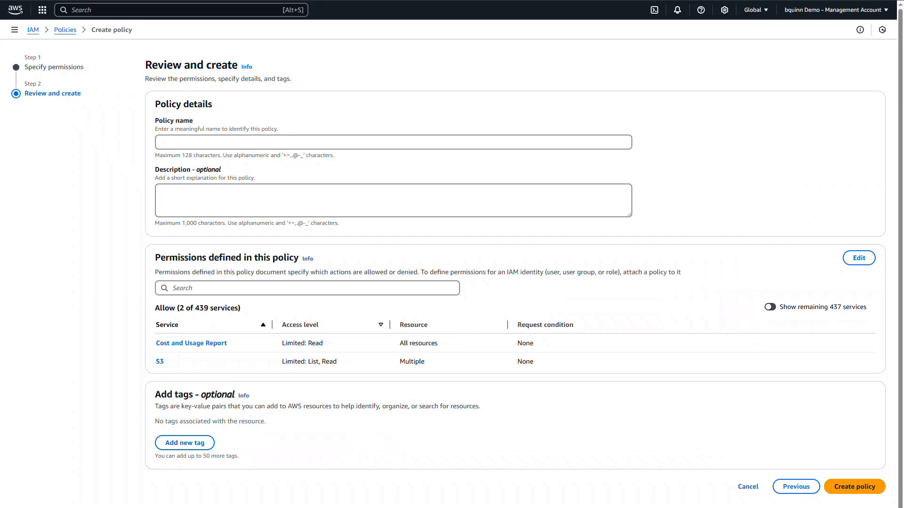
pyautogui.click(235, 144)
pyautogui.hotkey('ctrl', 'v')
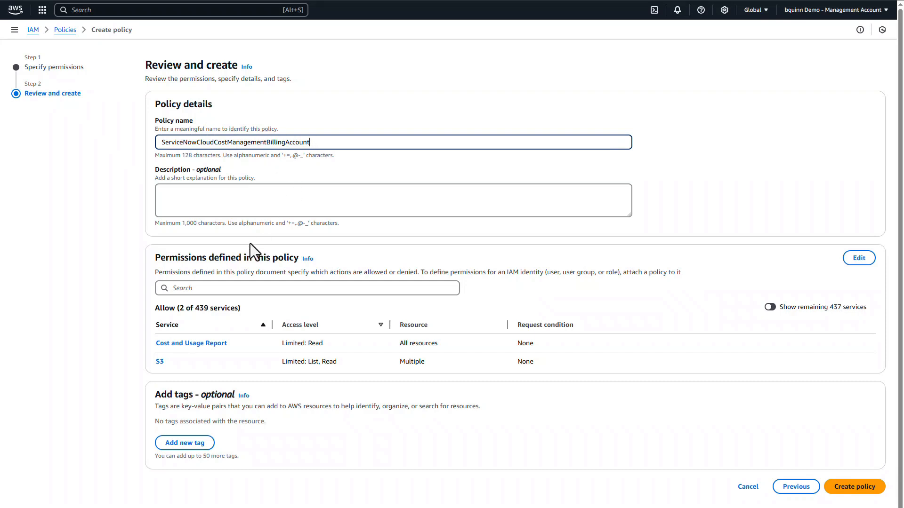
pyautogui.click(856, 488)
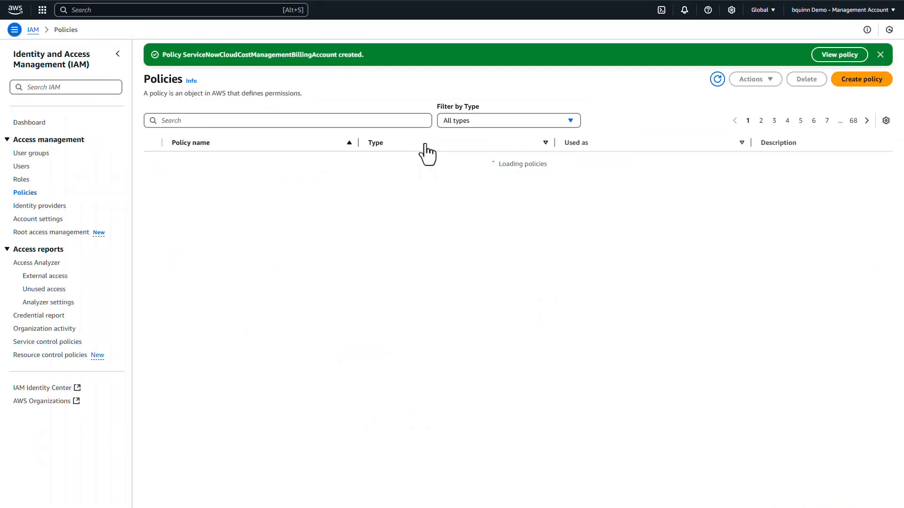
# Step: Start another policy in the JSON editor and replace the default content with the copied CloudWatch, EC2, Cost Explorer and Auto Scaling policy
pyautogui.click(852, 80)
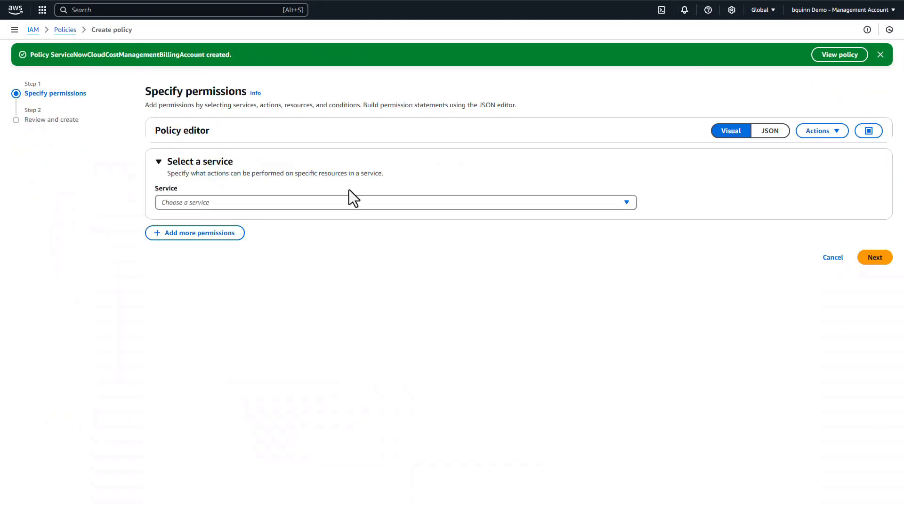
pyautogui.click(761, 132)
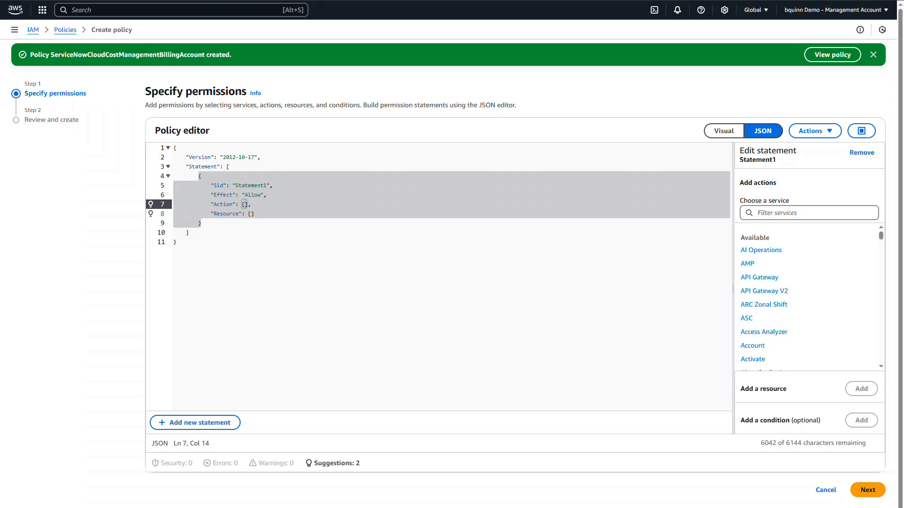
pyautogui.hotkey('ctrl', 'a')
pyautogui.hotkey('ctrl', 'v')
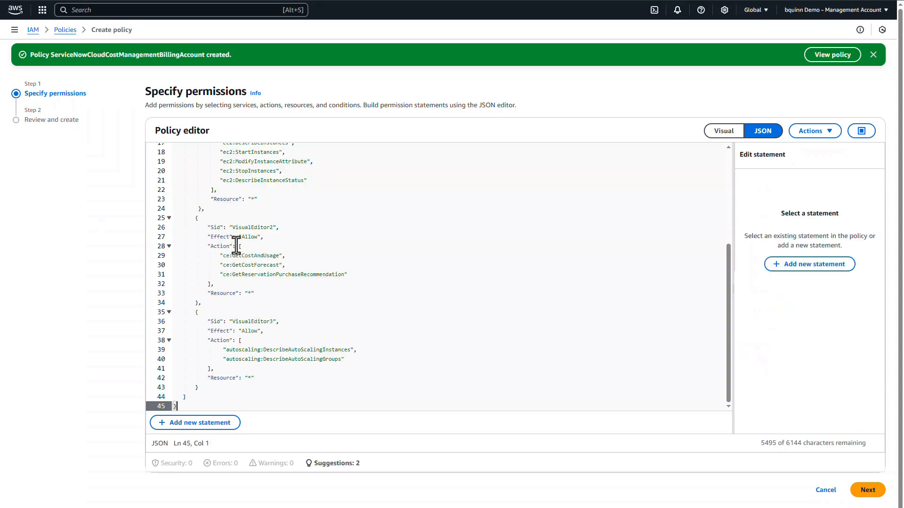
pyautogui.scroll(5, 298, 258)
pyautogui.scroll(1, 298, 258)
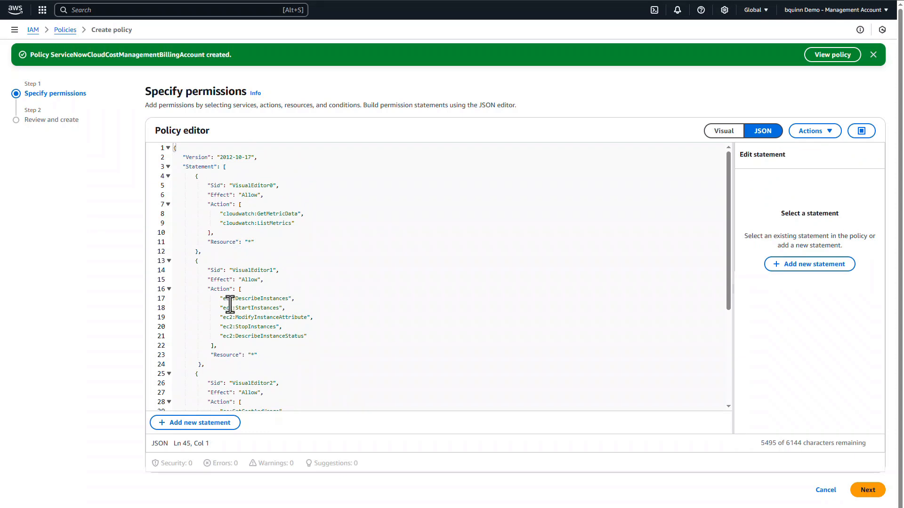
pyautogui.scroll(-4, 229, 305)
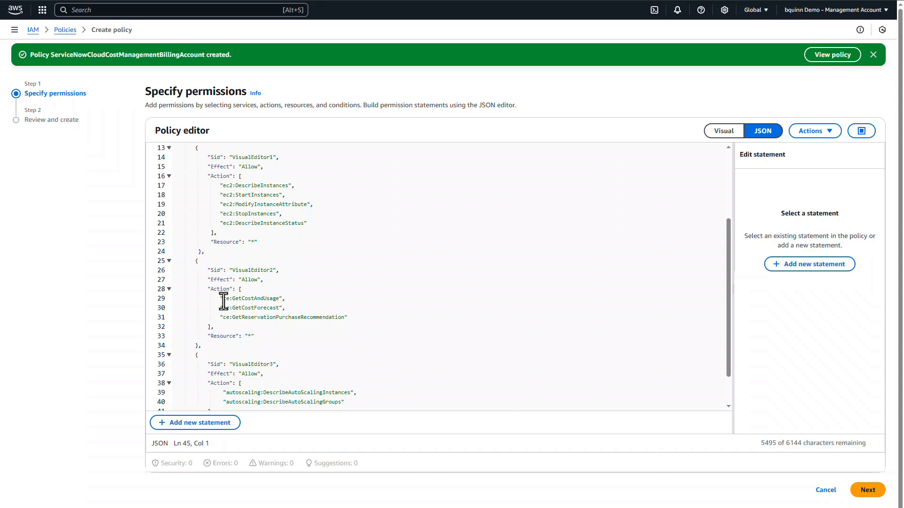
pyautogui.scroll(-2, 226, 310)
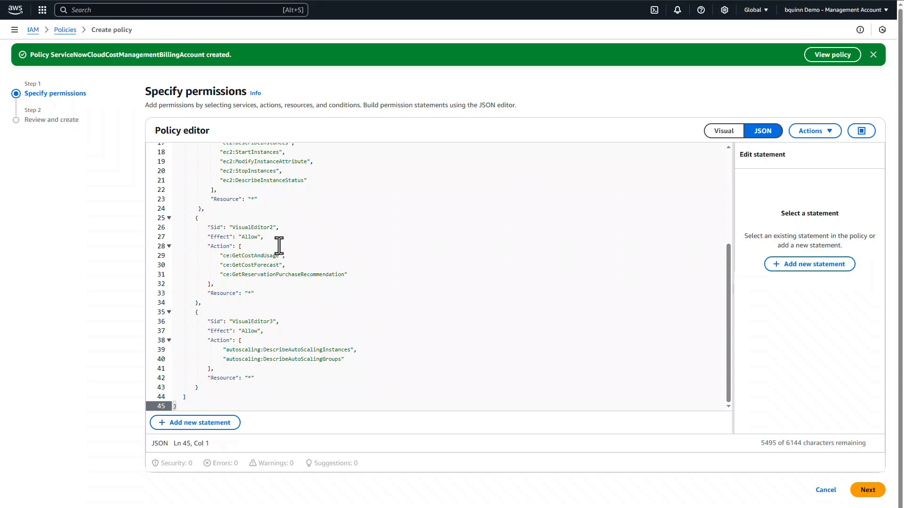
# Step: Proceed to the policy review, name the policy ServiceNowCloudCostManagementAllAccounts and create it
pyautogui.click(868, 491)
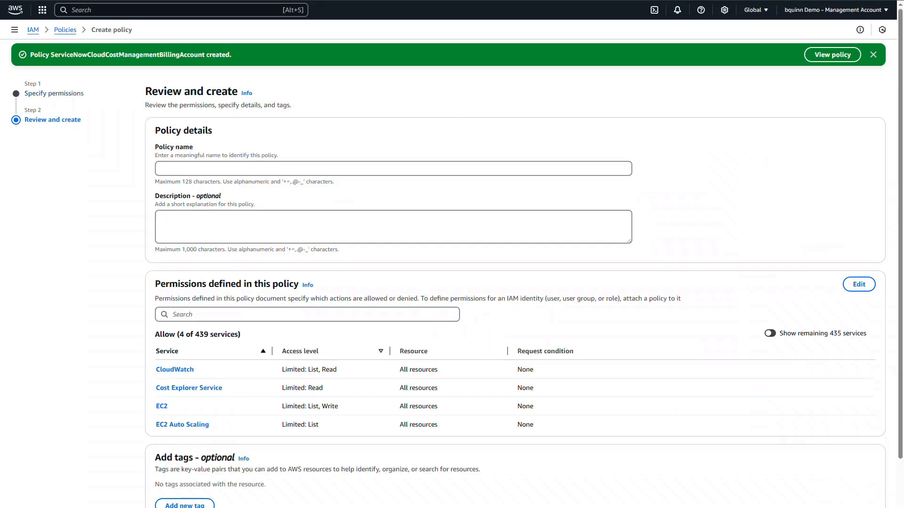
pyautogui.click(225, 168)
pyautogui.hotkey('ctrl', 'v')
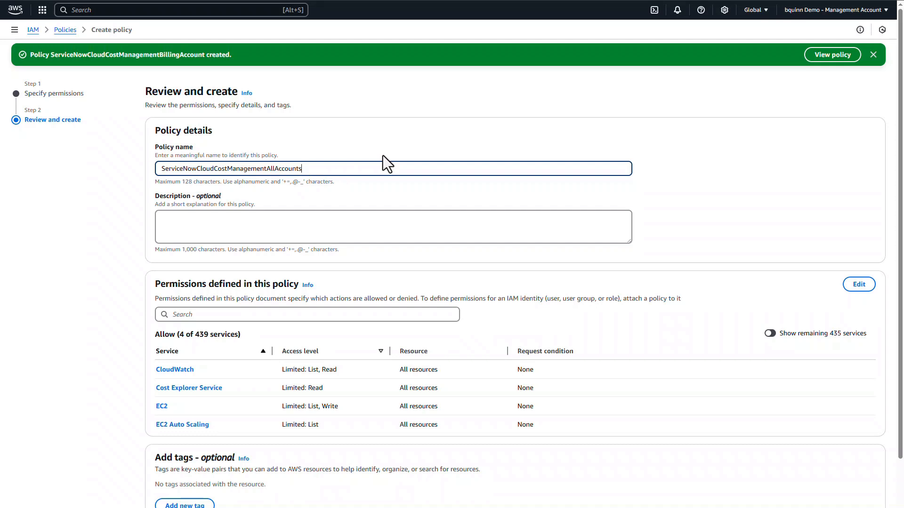
pyautogui.scroll(-2, 725, 174)
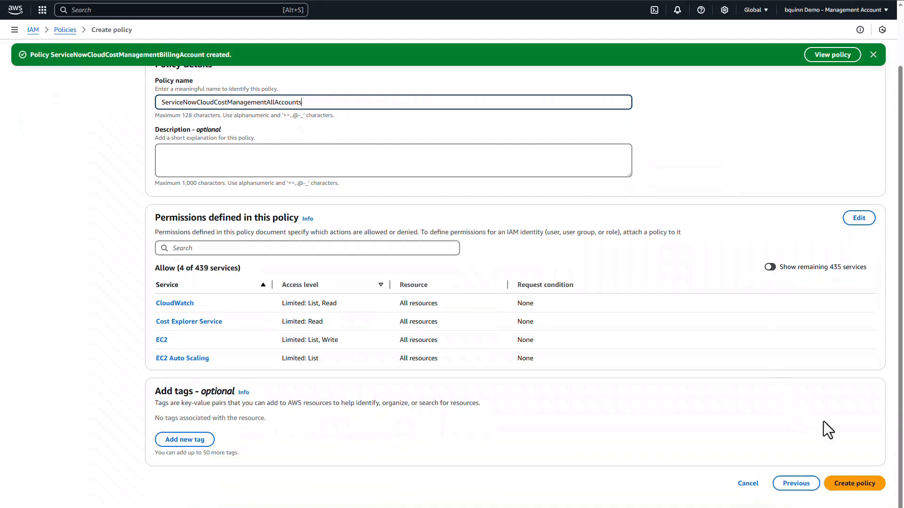
pyautogui.click(854, 485)
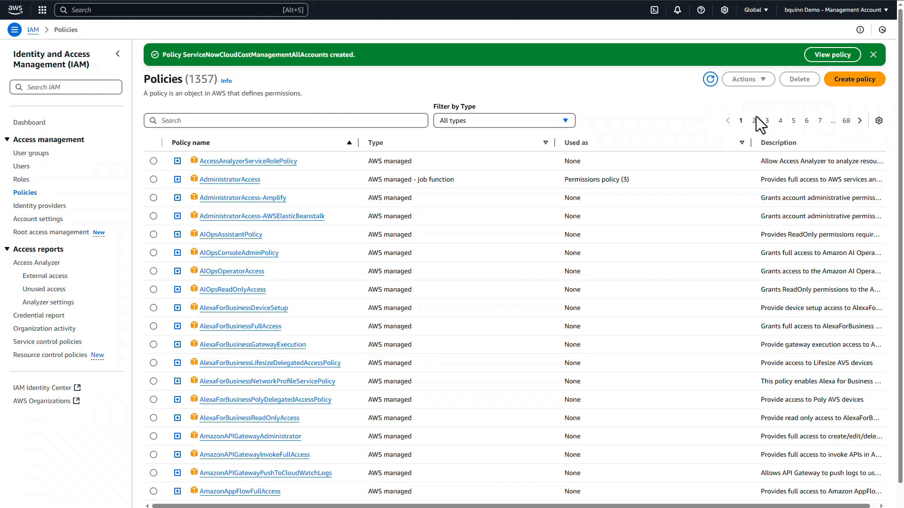
# Step: Open the ServiceNowManagementAssumedRole role and start attaching policies to it
pyautogui.click(21, 182)
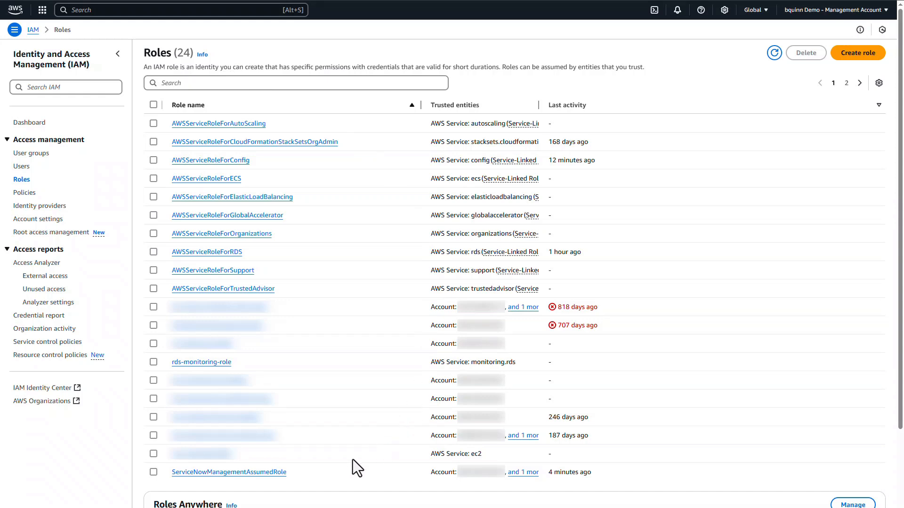
pyautogui.click(277, 472)
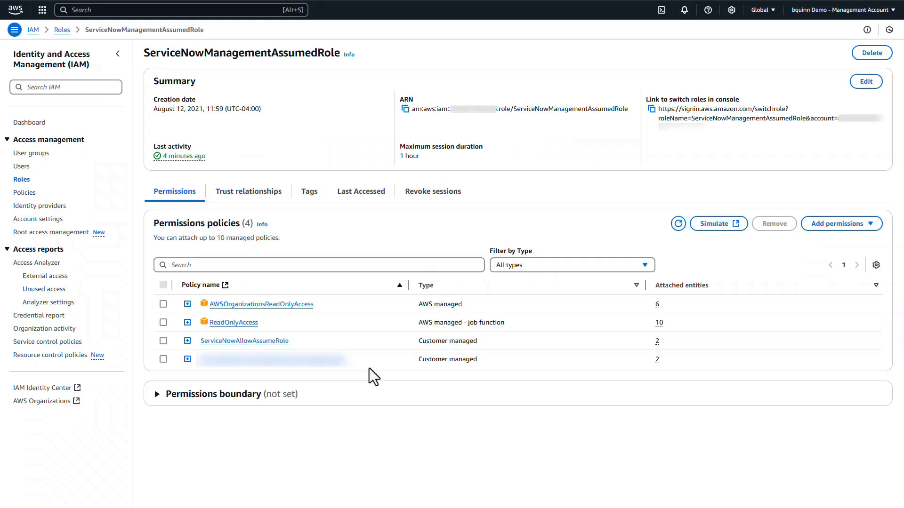
pyautogui.click(830, 224)
pyautogui.click(832, 242)
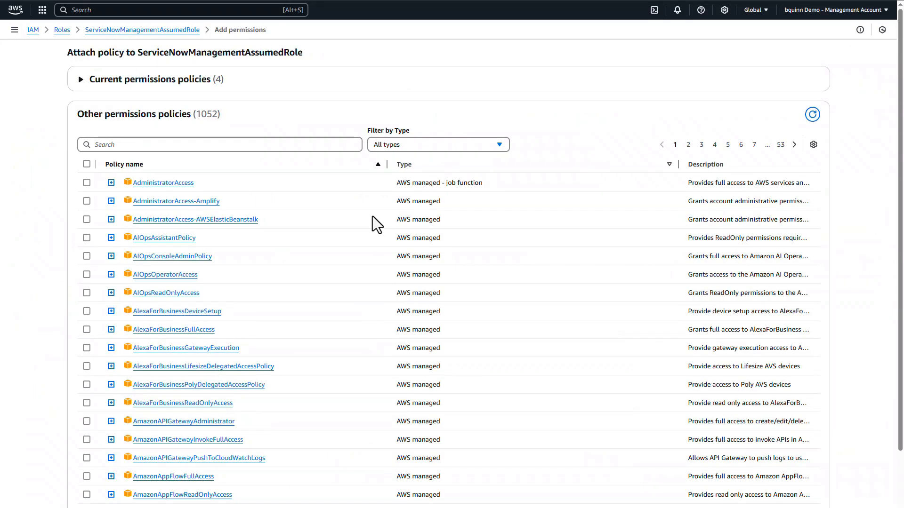
# Step: Filter the policies by servicenow and attach ServiceNowCloudCostManagementAllAccounts and ServiceNowCloudCostManagementBillingAccount to the role
pyautogui.click(170, 144)
pyautogui.write('servicenow')
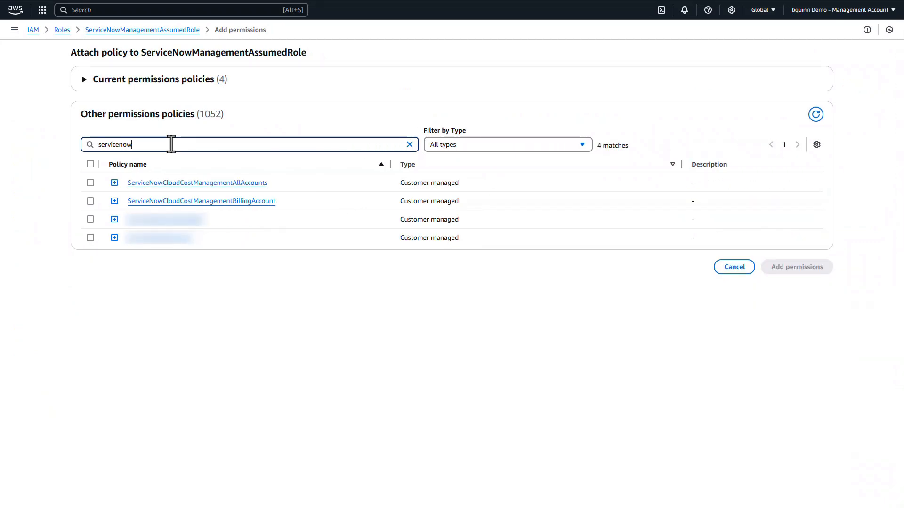
pyautogui.click(90, 183)
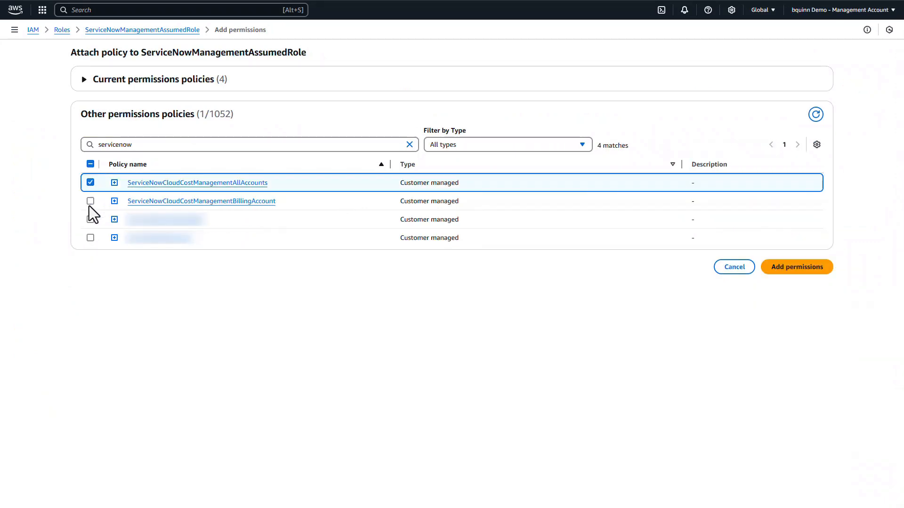
pyautogui.click(89, 203)
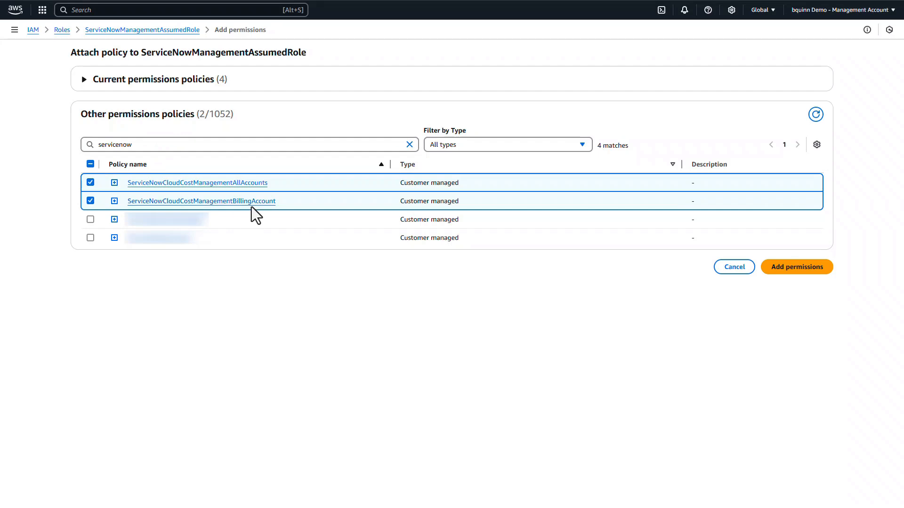
pyautogui.click(791, 268)
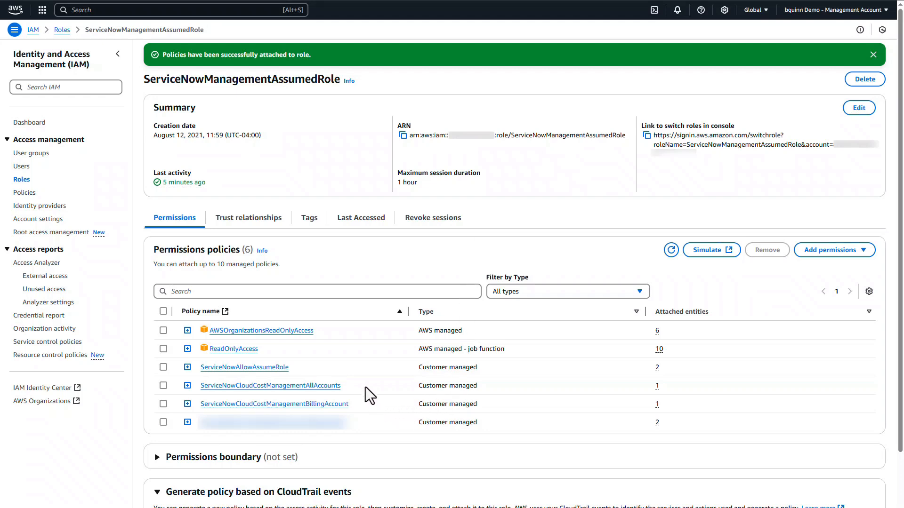
# Step: Expand the attached ServiceNowCloudCostManagementAllAccounts policy and review the permissions in its JSON
pyautogui.moveTo(364, 386); pyautogui.dragTo(199, 385)
pyautogui.click(187, 386)
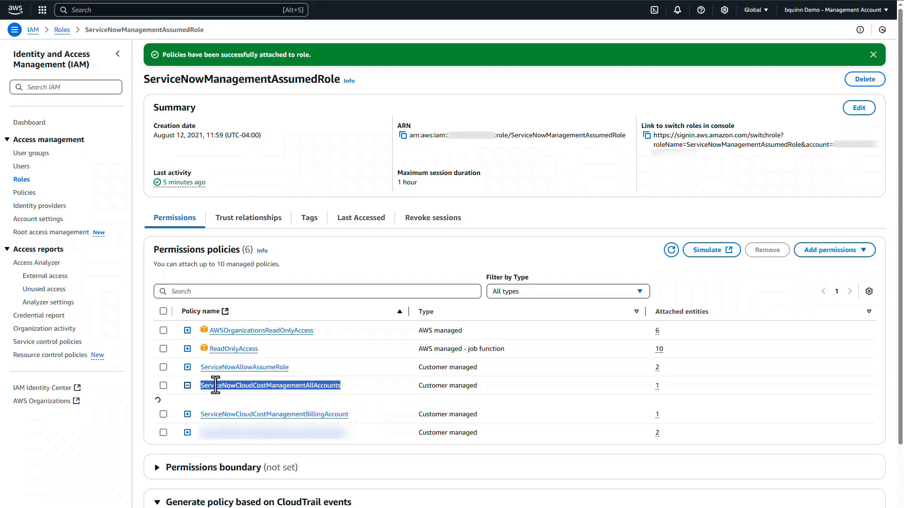
pyautogui.scroll(-4, 423, 371)
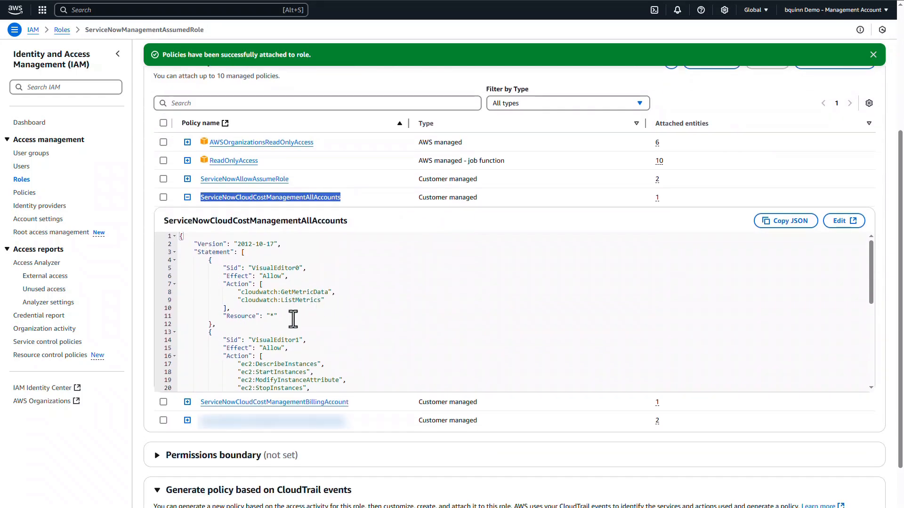
pyautogui.scroll(-4, 293, 319)
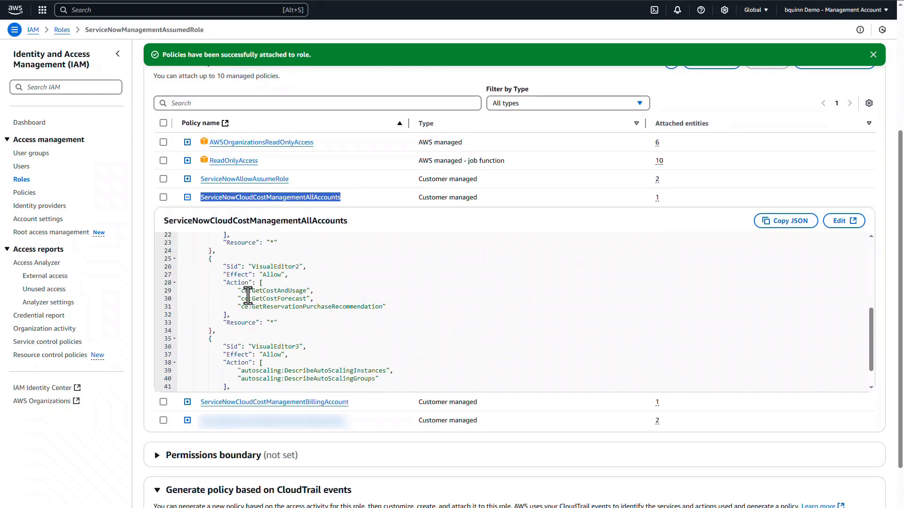
pyautogui.scroll(3, 297, 365)
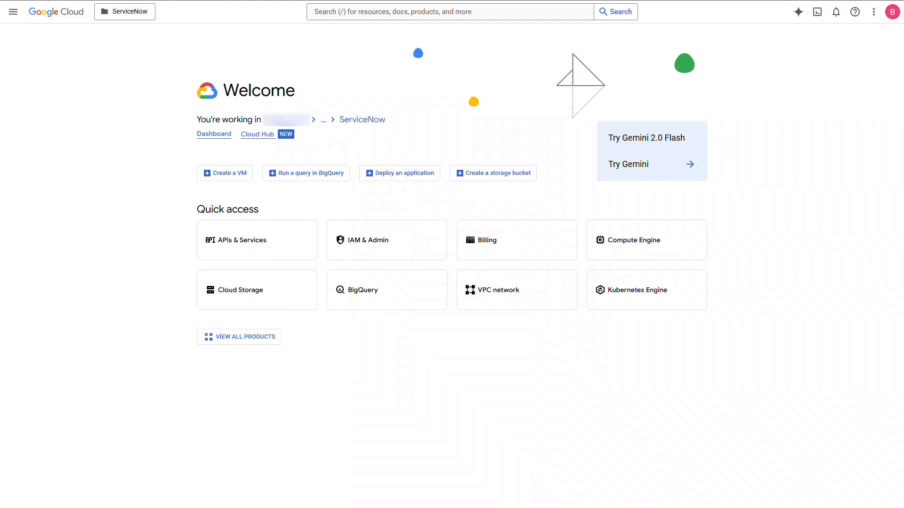
# Step: Switch to the Google Cloud console and go to Billing to list the organization's billing accounts
pyautogui.click(13, 12)
pyautogui.moveTo(47, 186)
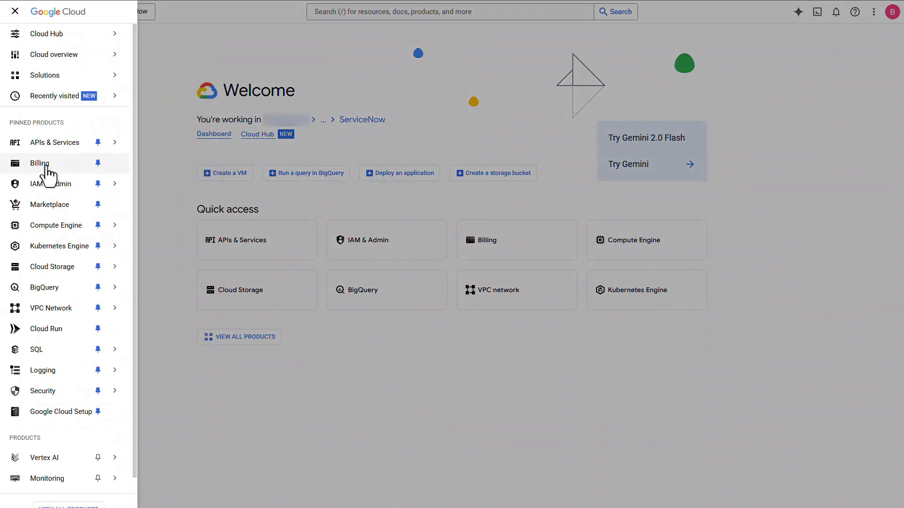
pyautogui.click(40, 163)
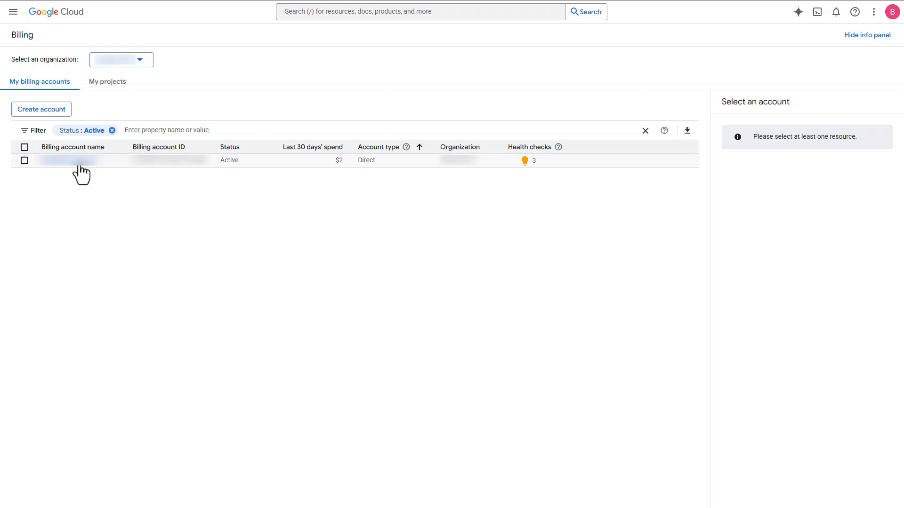
# Step: Open the billing account's BigQuery billing export, edit the Detailed usage cost settings and choose the project that stores the billing data
pyautogui.click(80, 163)
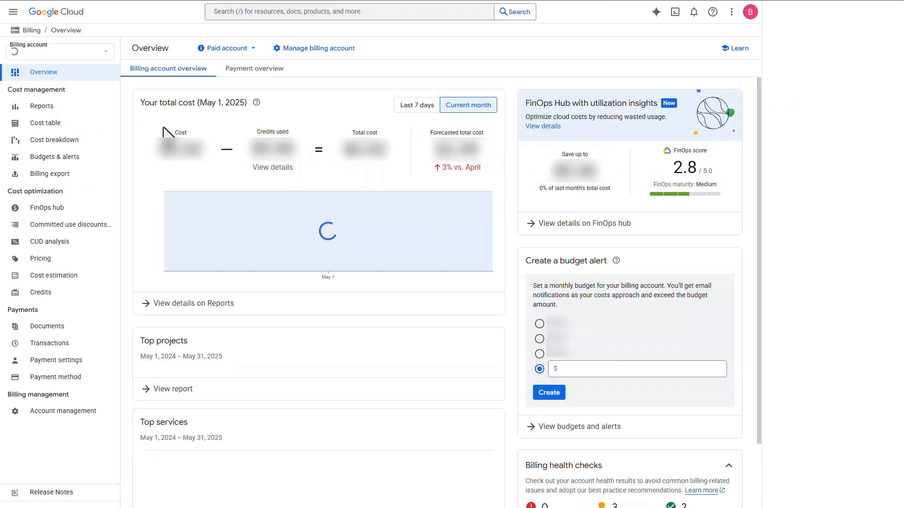
pyautogui.click(59, 178)
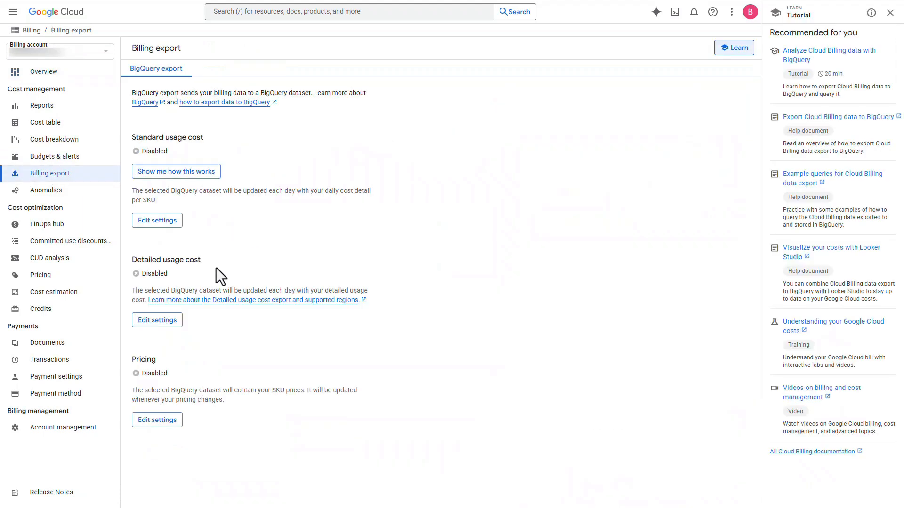
pyautogui.click(165, 324)
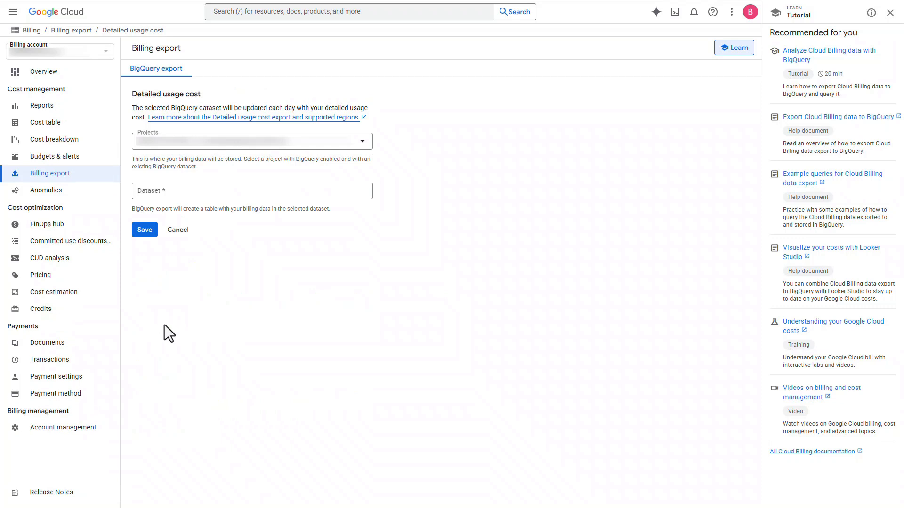
pyautogui.click(335, 144)
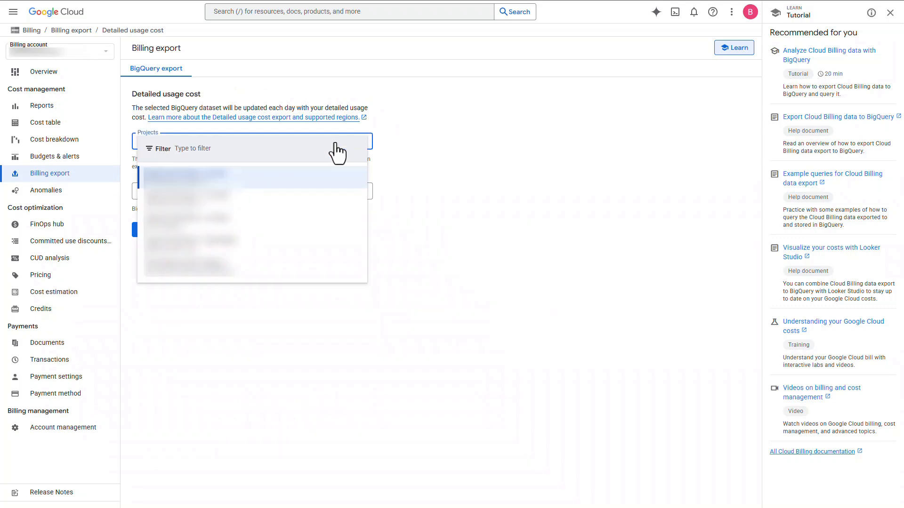
pyautogui.click(316, 252)
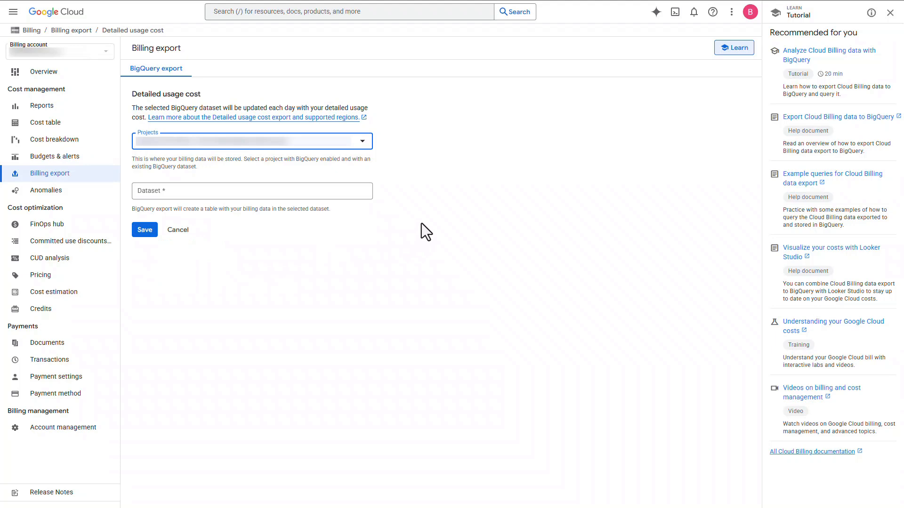
# Step: Create a dataset with the ID ServiceNowCCM for the detailed usage cost export and save the export settings
pyautogui.click(253, 191)
pyautogui.click(241, 217)
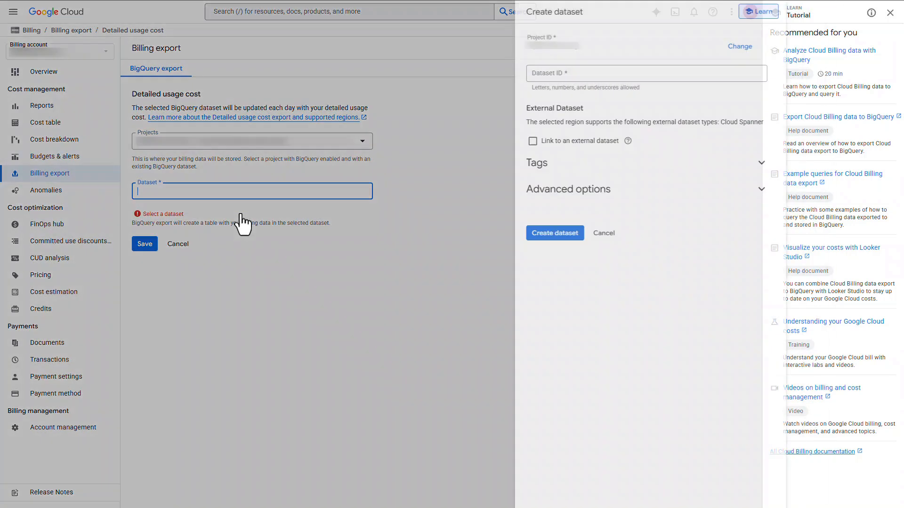
pyautogui.click(540, 78)
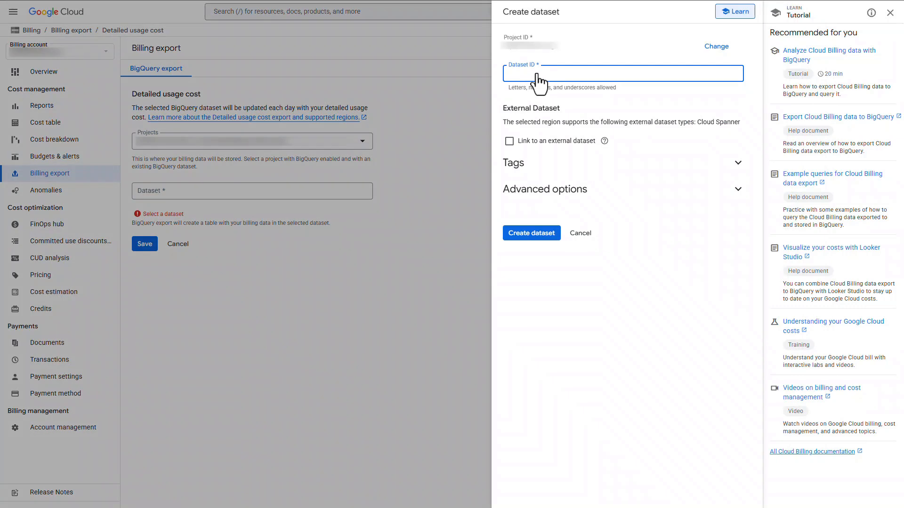
pyautogui.write('ServiceNowCCM')
pyautogui.click(520, 235)
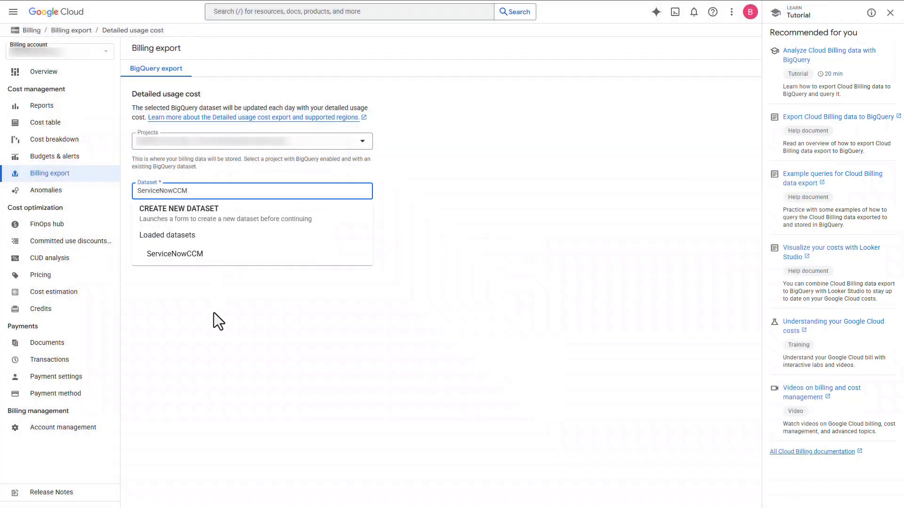
pyautogui.click(214, 312)
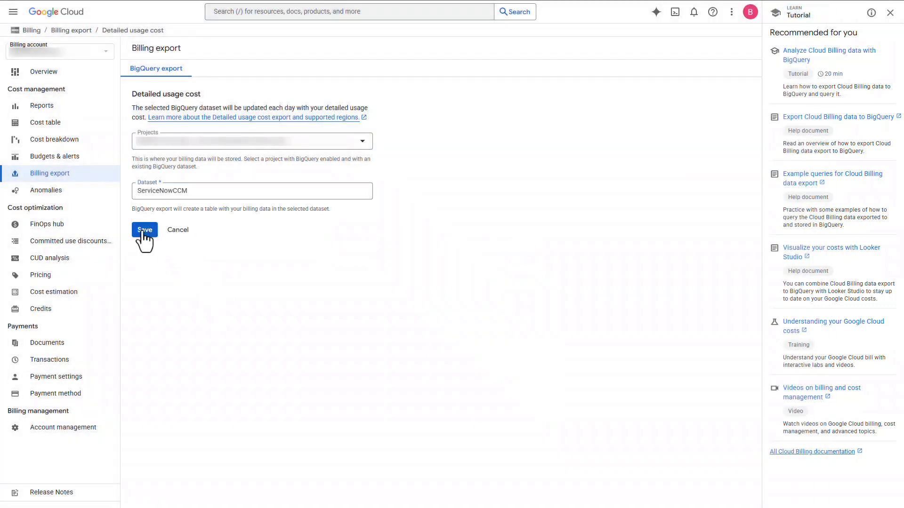
pyautogui.click(143, 230)
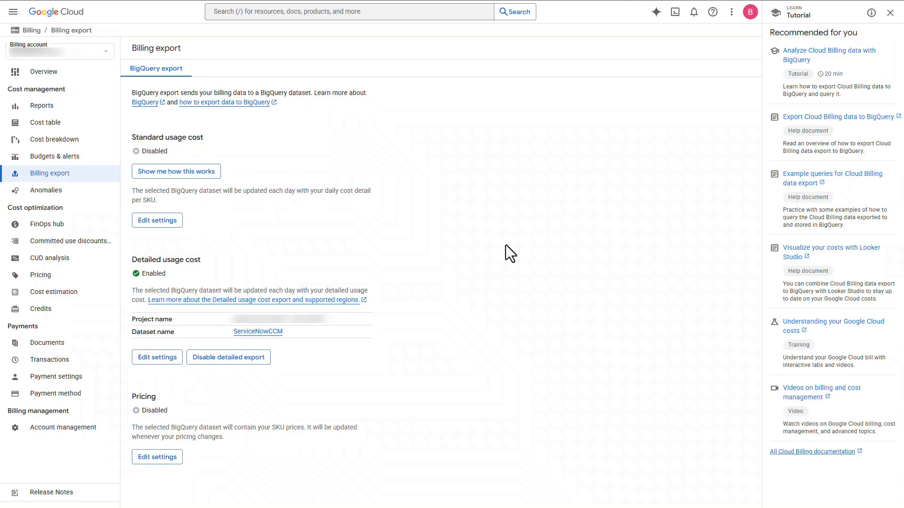
# Step: Go to APIs & Services and switch from the ServiceNow folder to the first project listed under recent resources
pyautogui.click(13, 11)
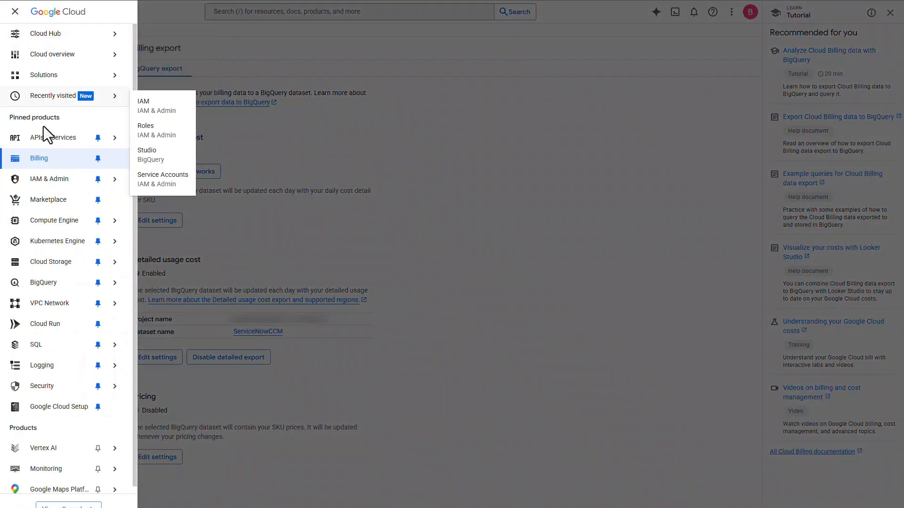
pyautogui.click(43, 155)
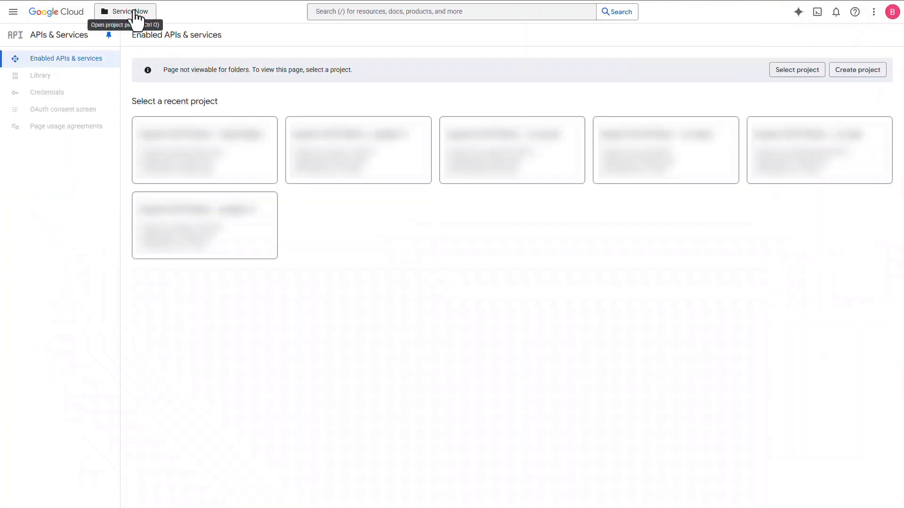
pyautogui.click(136, 14)
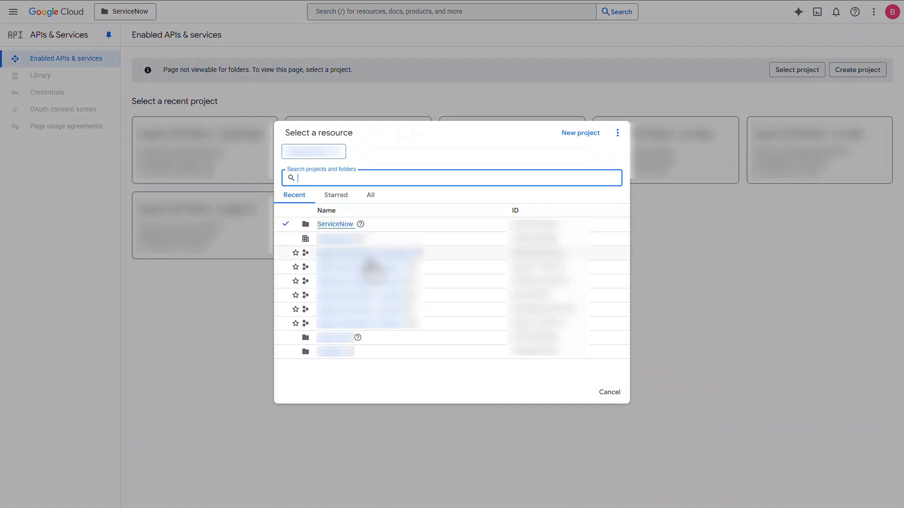
pyautogui.click(383, 254)
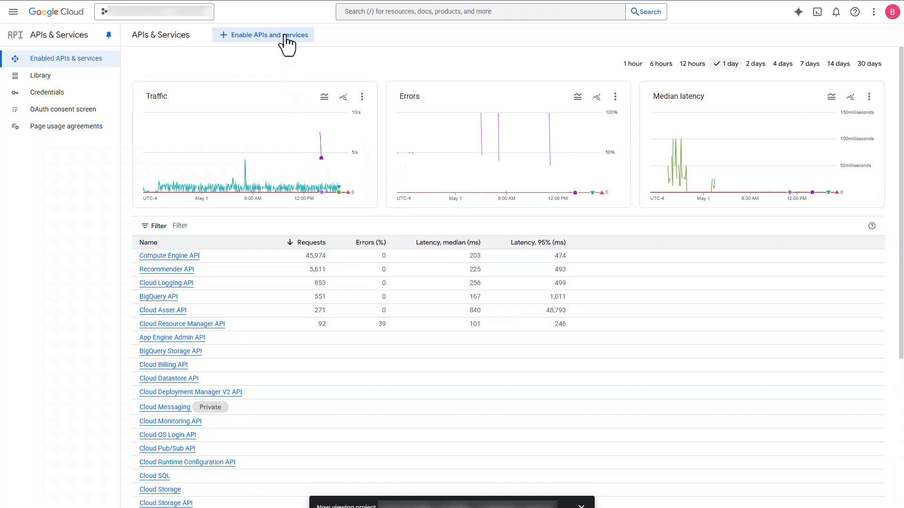
# Step: Find the BigQuery Data Transfer API in the API Library and enable it for the project
pyautogui.click(285, 38)
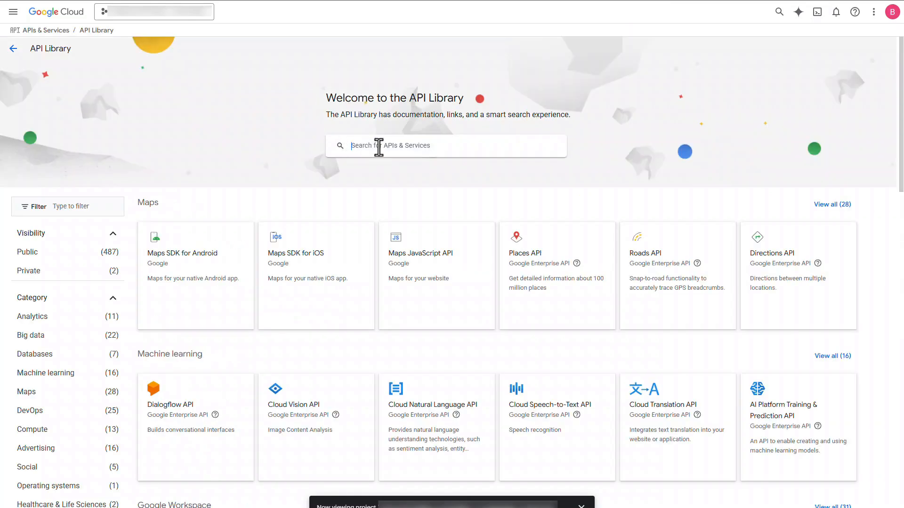
pyautogui.click(379, 147)
pyautogui.write('bi')
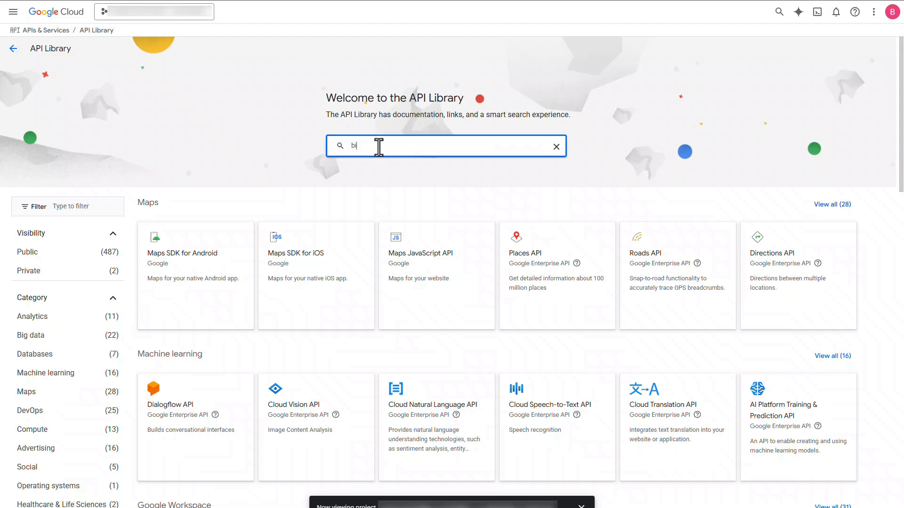
pyautogui.write('gquery data trans')
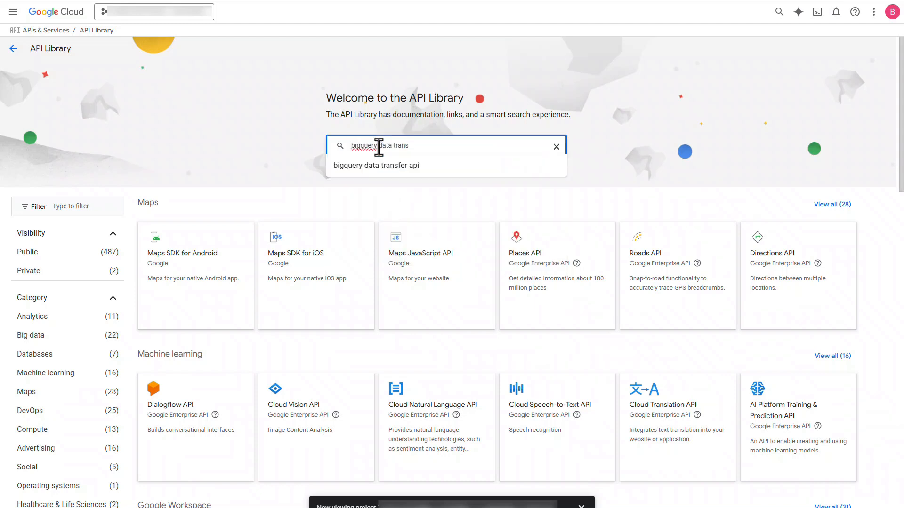
pyautogui.click(406, 165)
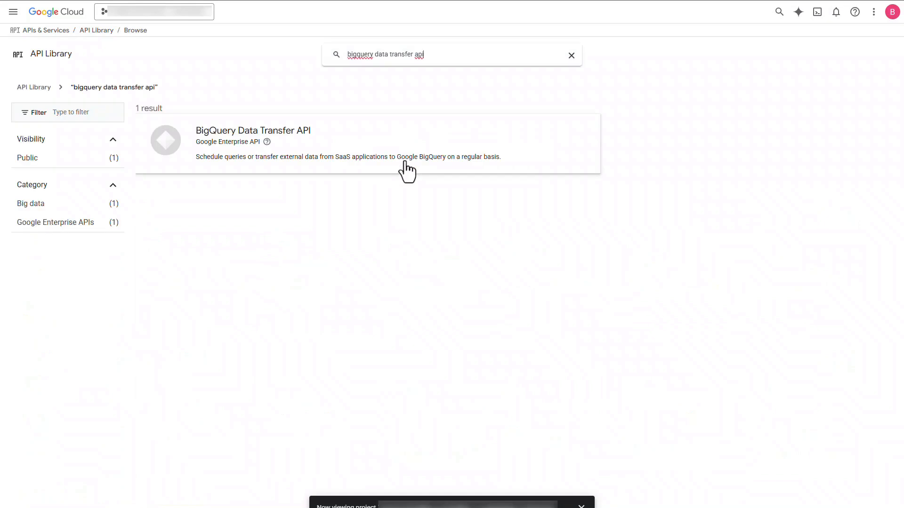
pyautogui.click(203, 141)
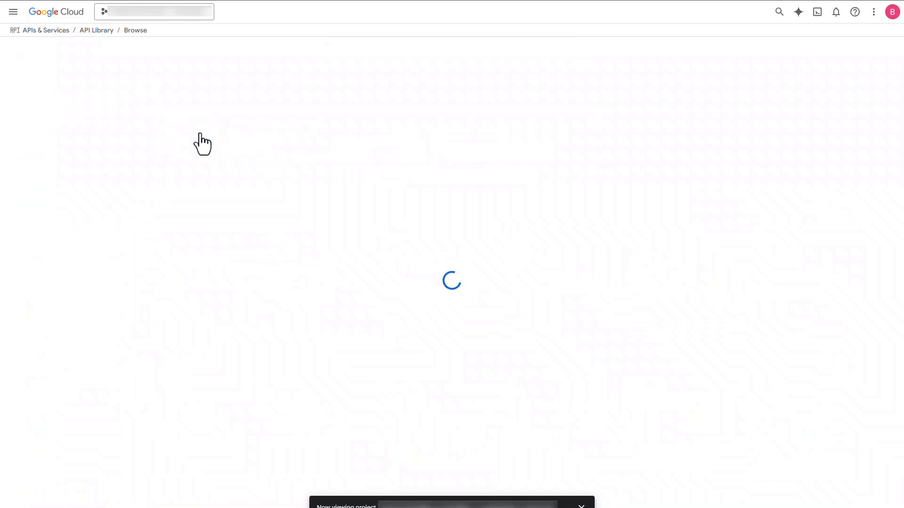
pyautogui.click(104, 145)
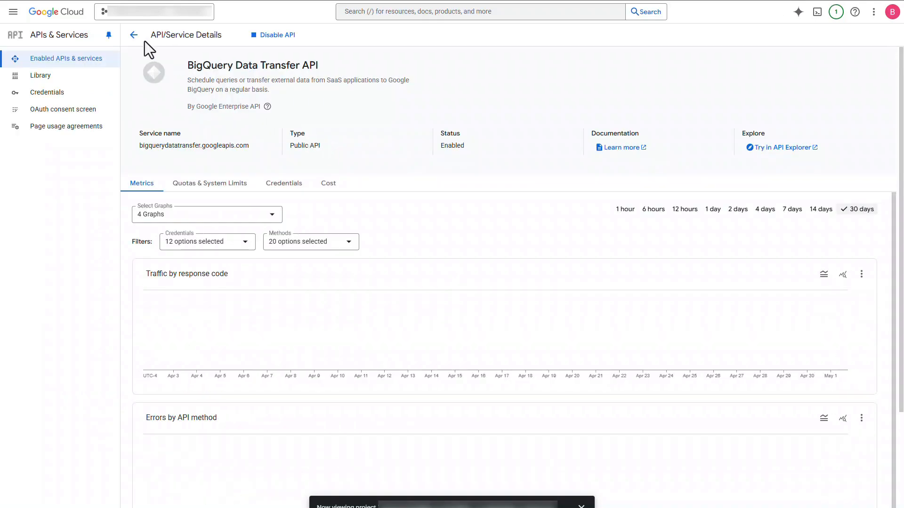
# Step: Return to the API Library, search for the Cloud SQL Admin API and enable it for the project
pyautogui.click(134, 35)
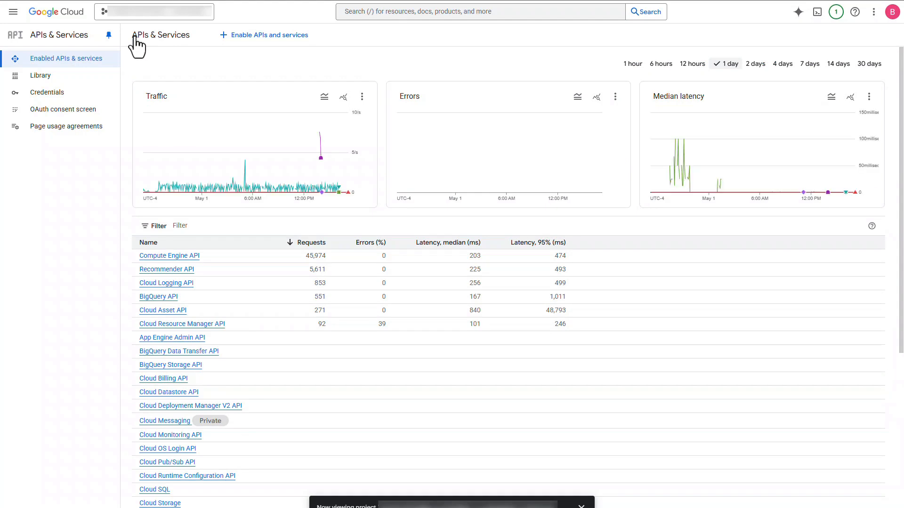
pyautogui.click(255, 38)
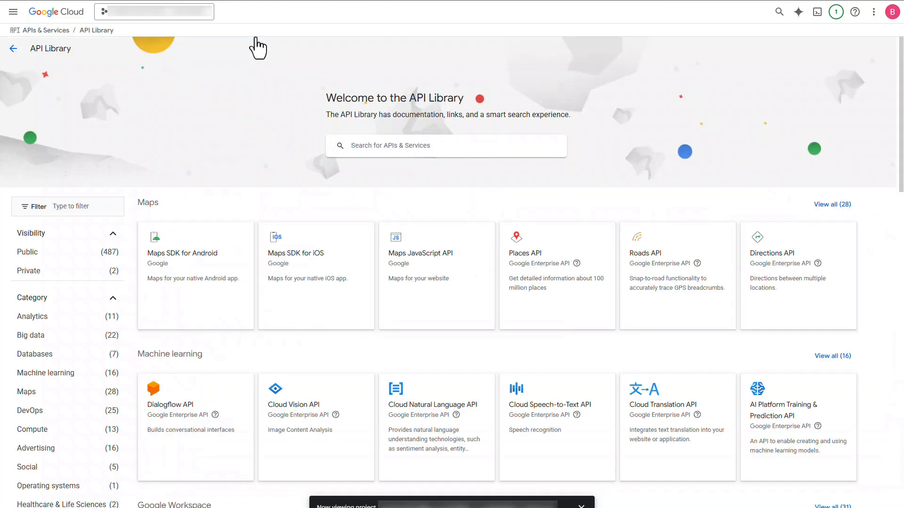
pyautogui.click(394, 145)
pyautogui.write('cloud sql')
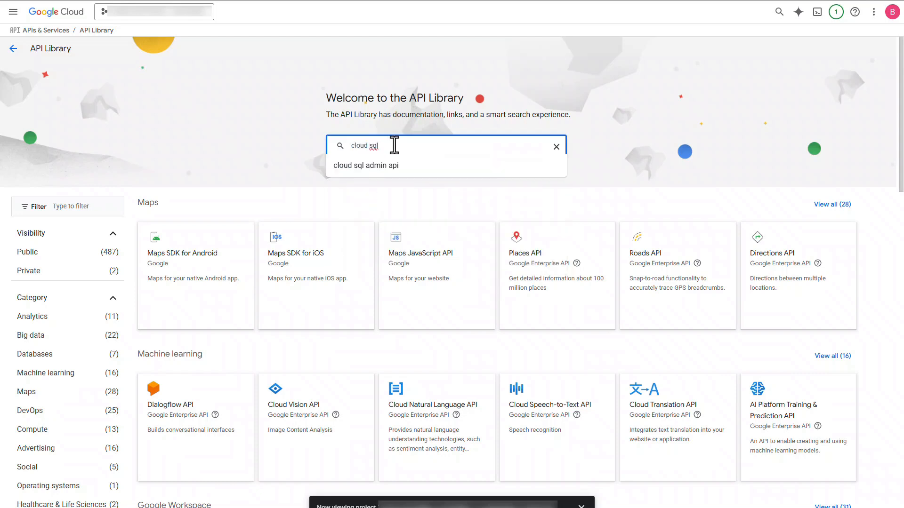
pyautogui.write(' admin')
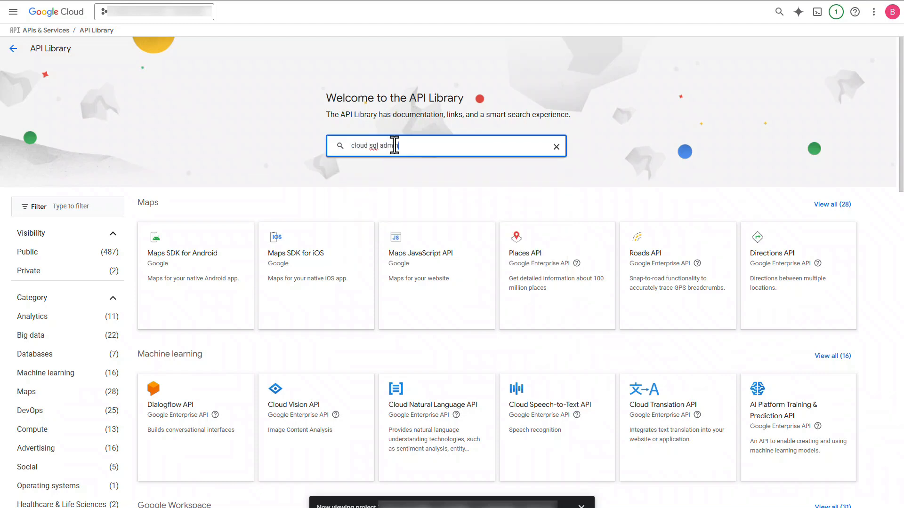
pyautogui.click(391, 165)
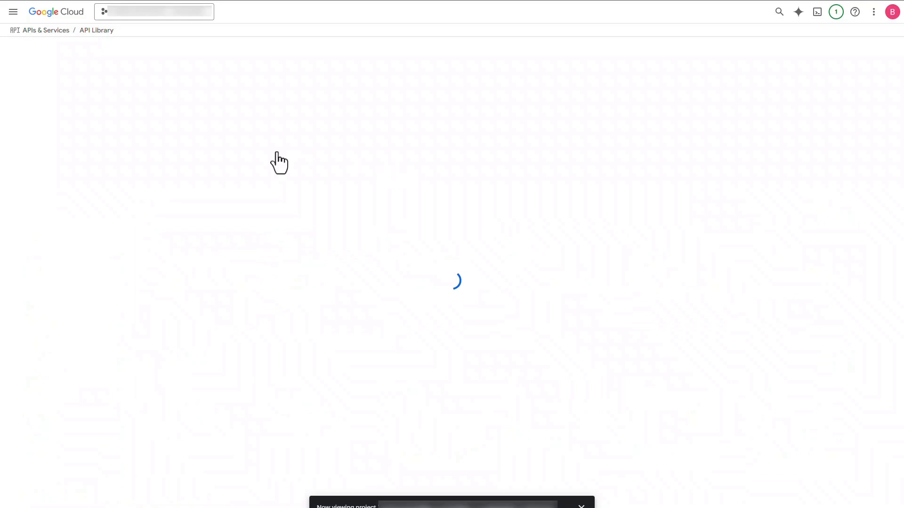
pyautogui.click(253, 158)
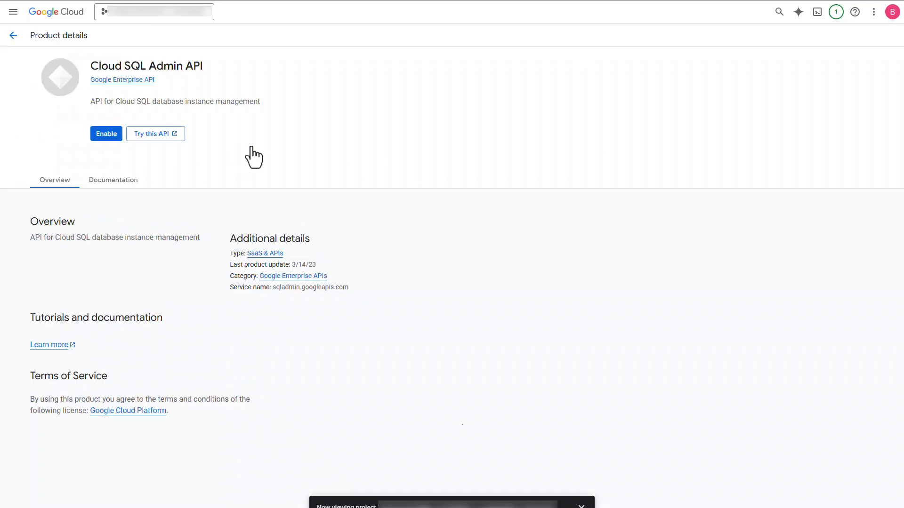
pyautogui.click(105, 135)
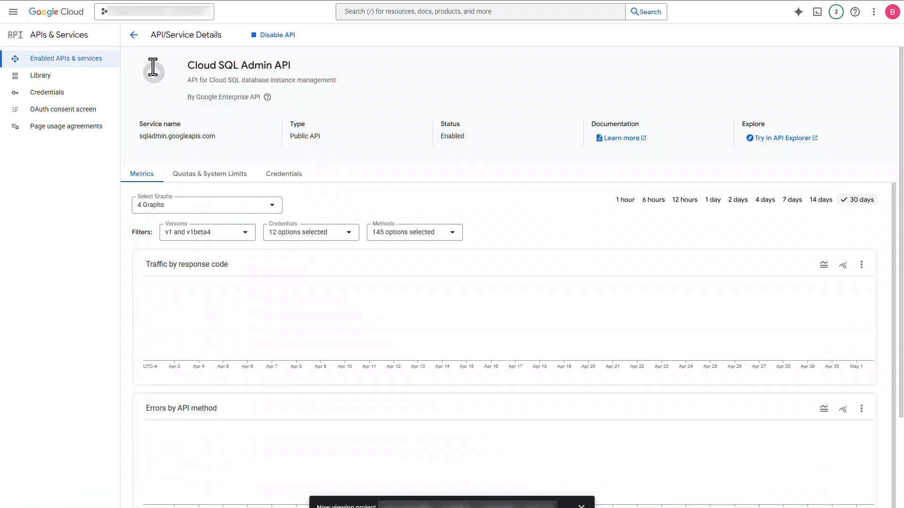
# Step: Return to the API Library, search for batch api and enable the Batch API for the project
pyautogui.click(134, 36)
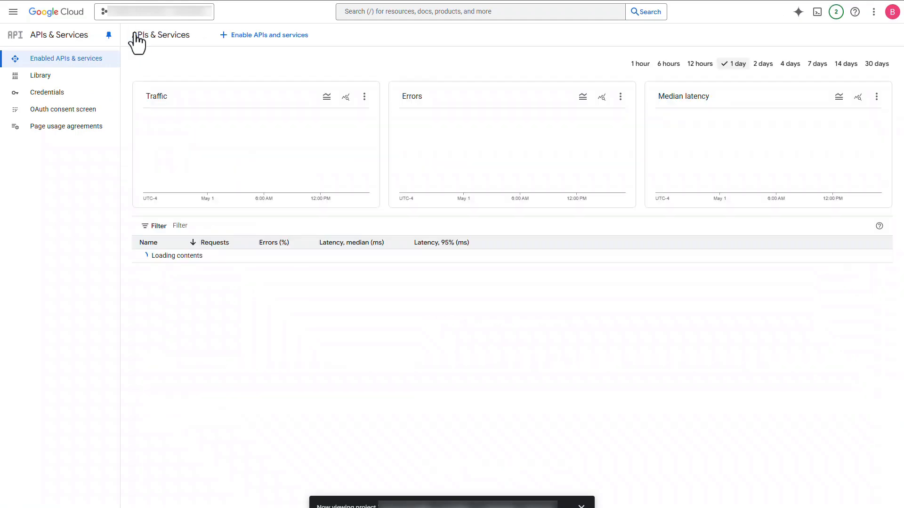
pyautogui.click(227, 38)
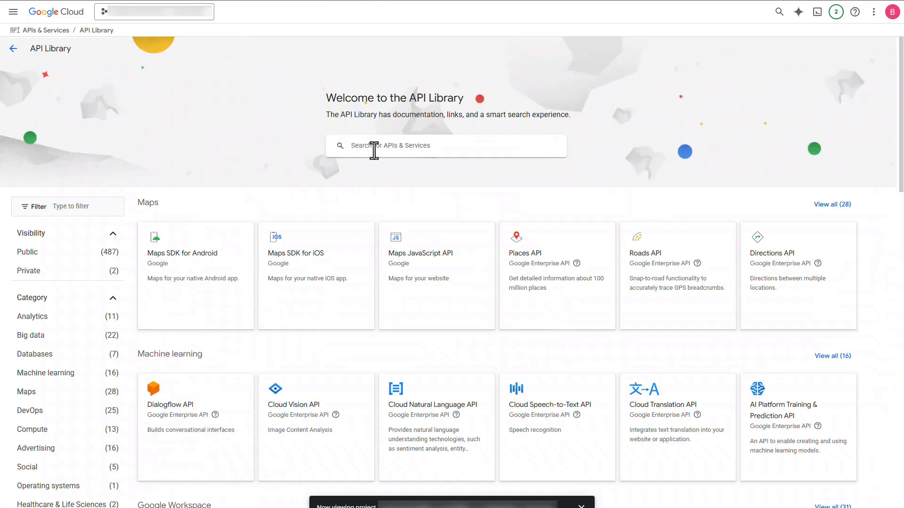
pyautogui.click(375, 151)
pyautogui.write('batch api')
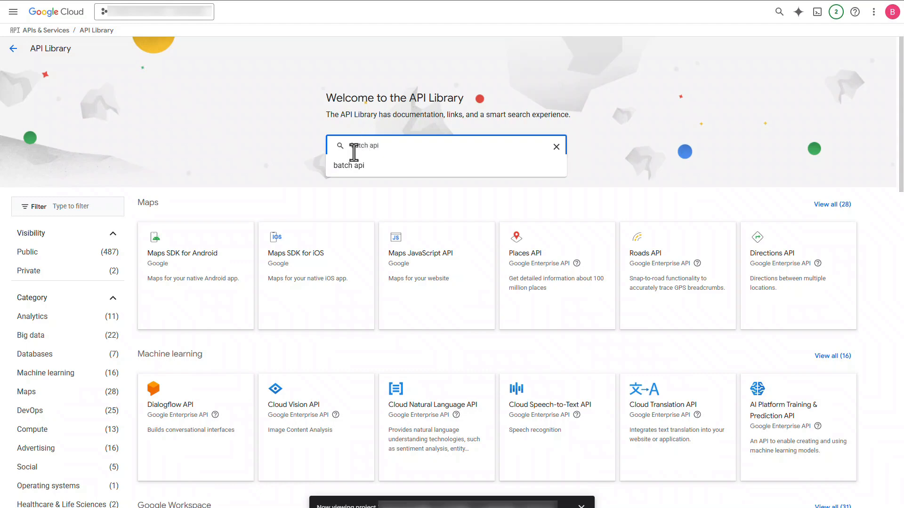
pyautogui.click(357, 169)
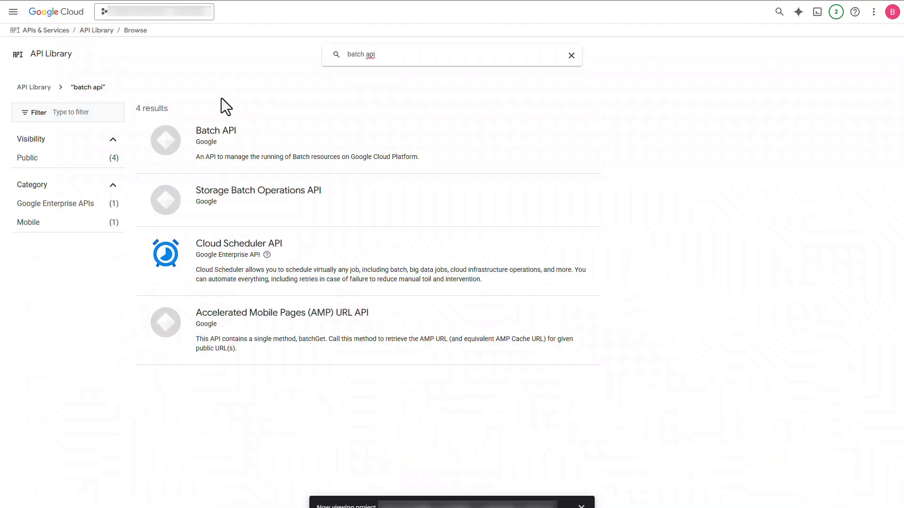
pyautogui.click(220, 140)
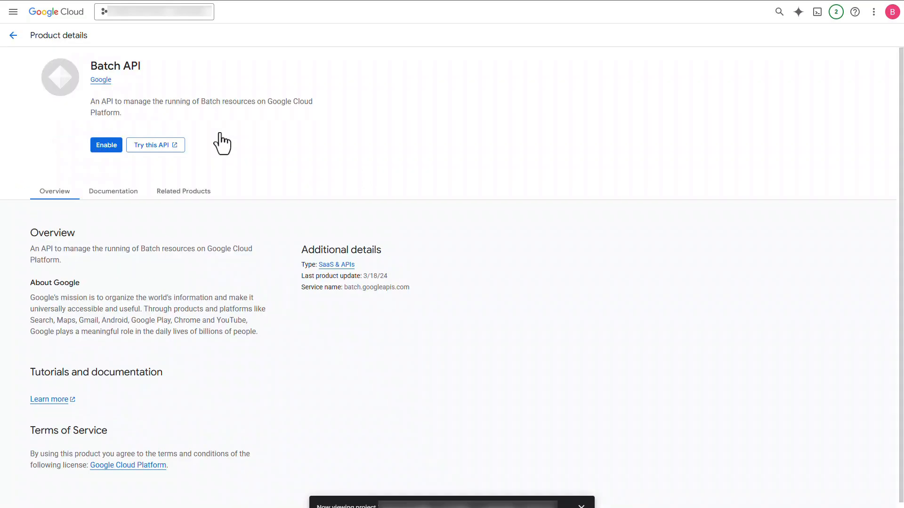
pyautogui.click(107, 146)
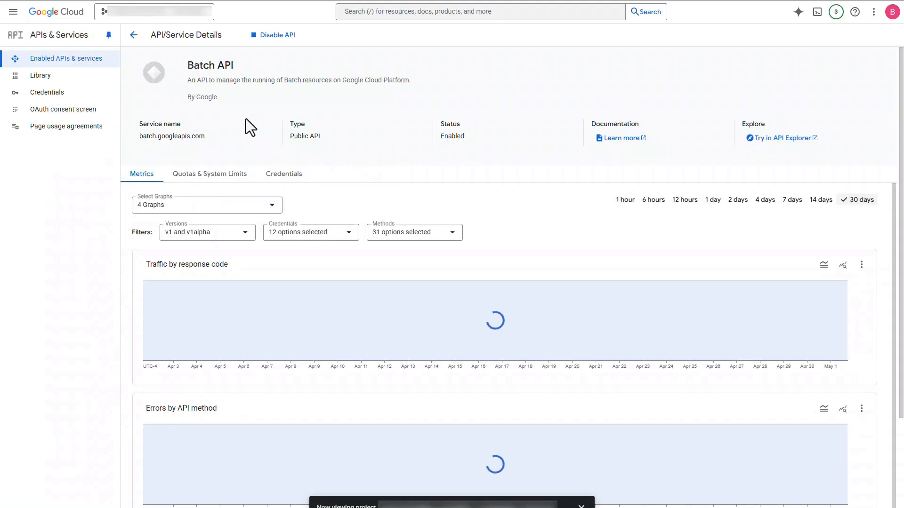
# Step: Leave the Batch API details, go to IAM under IAM & Admin and switch the scope from the project to the organization
pyautogui.click(133, 35)
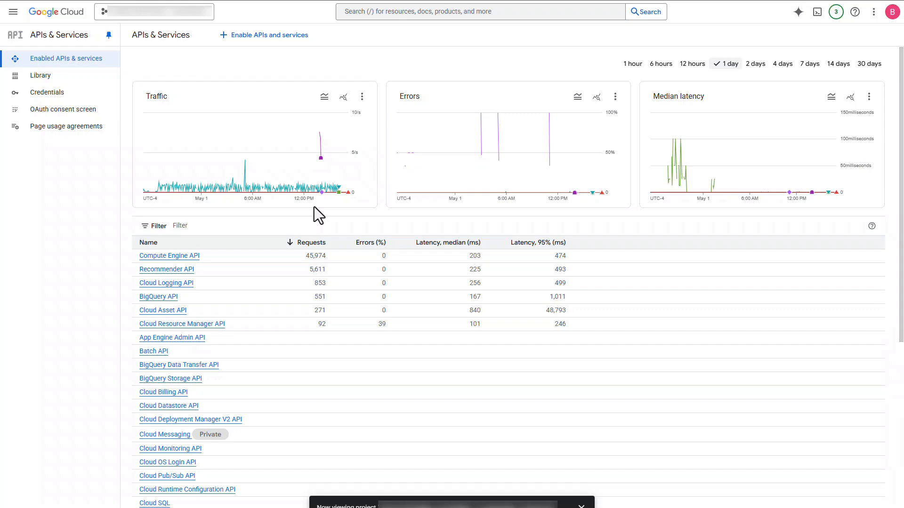
pyautogui.click(14, 12)
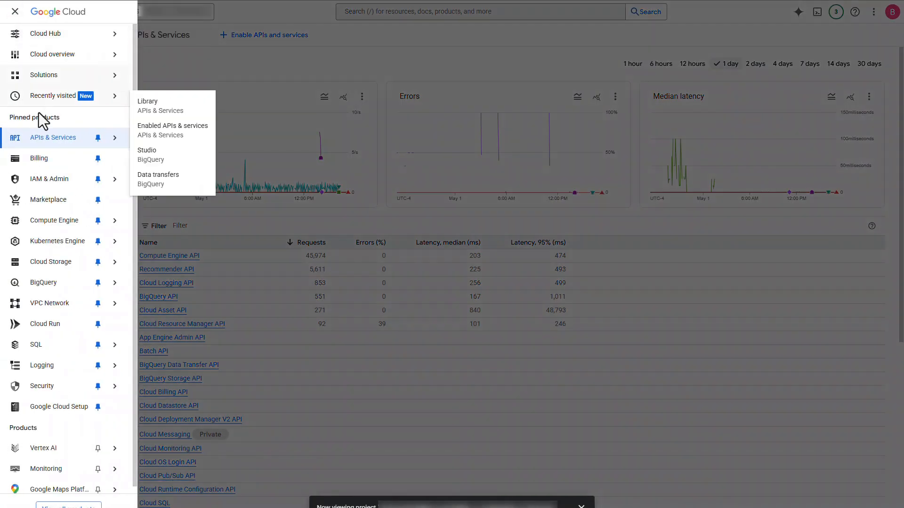
pyautogui.moveTo(56, 181)
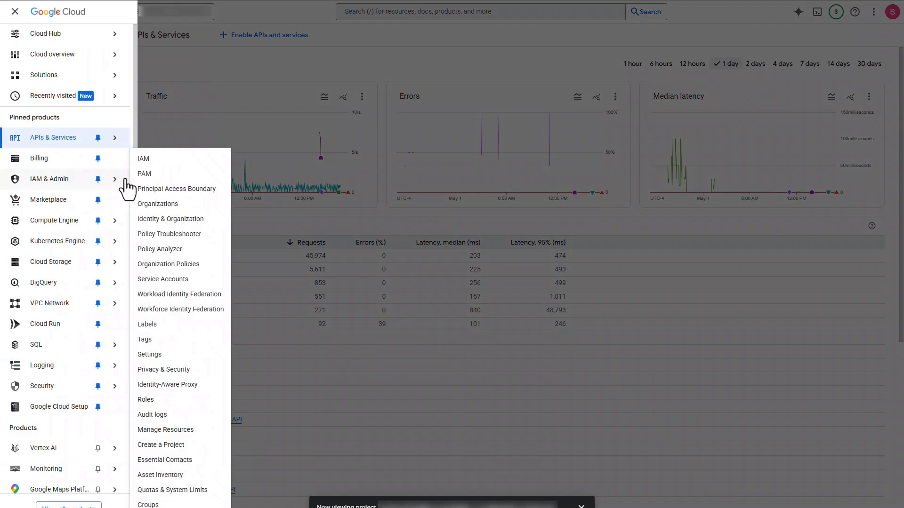
pyautogui.click(151, 161)
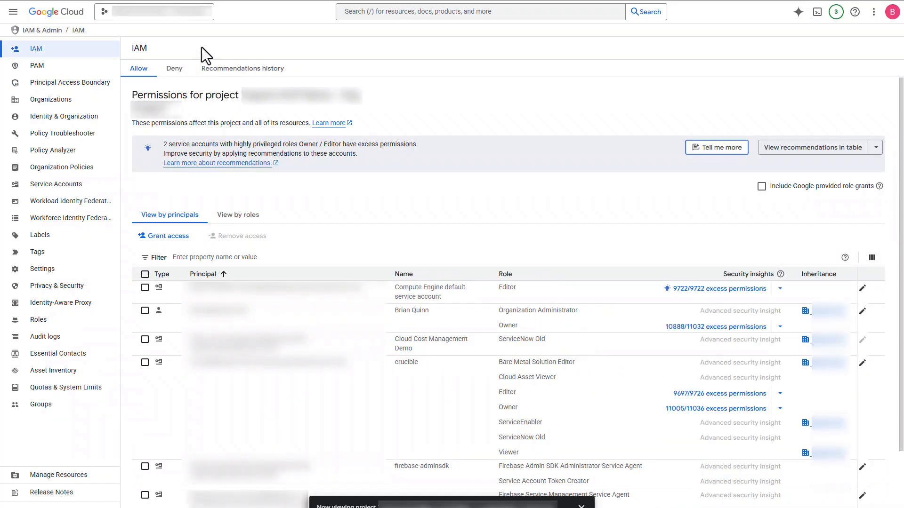
pyautogui.click(172, 19)
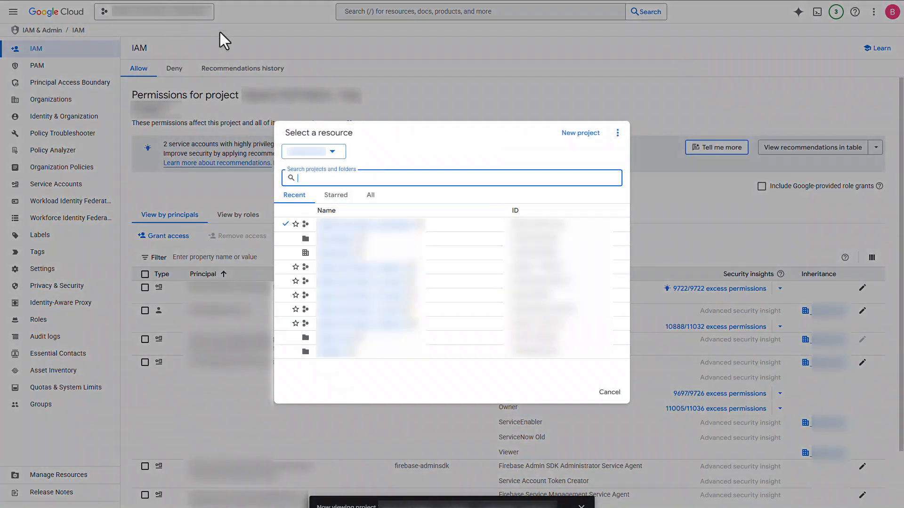
pyautogui.click(327, 254)
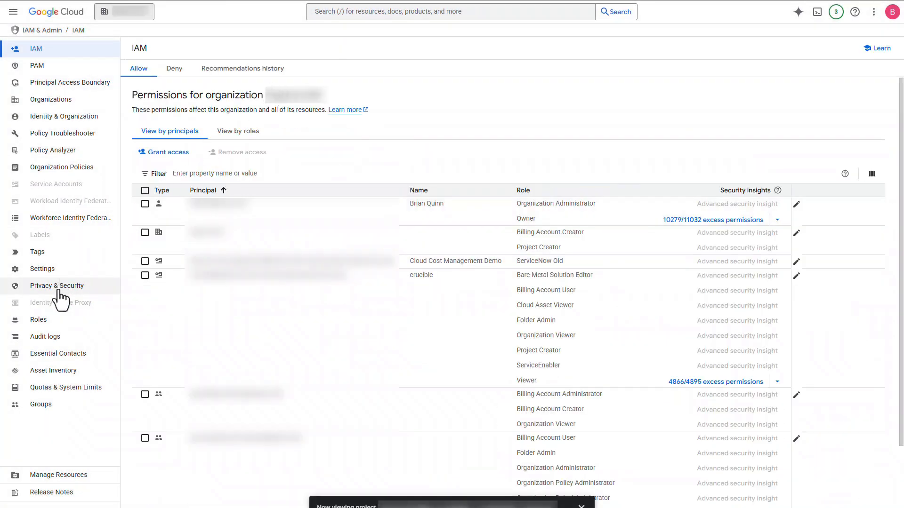
# Step: Start a new custom role for the organization, titled ServiceNow Cloud Cost Management, with the ID ServiceNowCCMRole
pyautogui.click(55, 321)
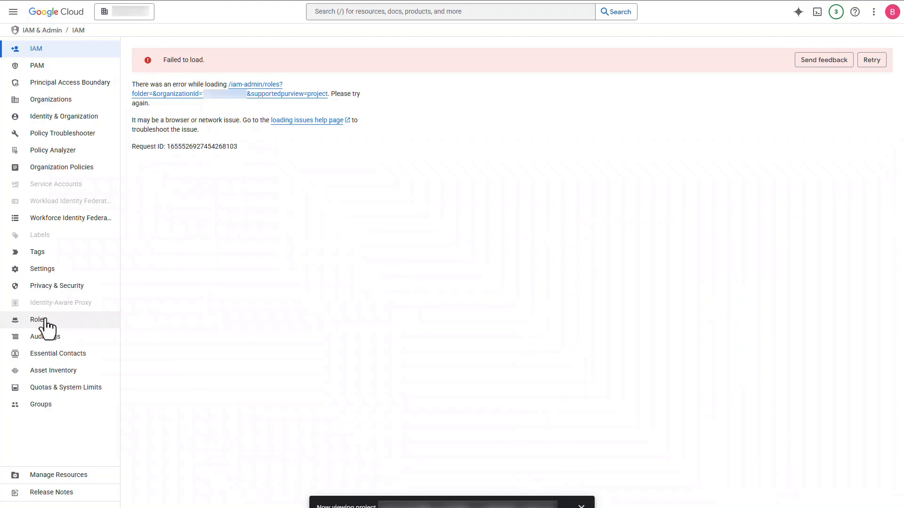
pyautogui.click(46, 321)
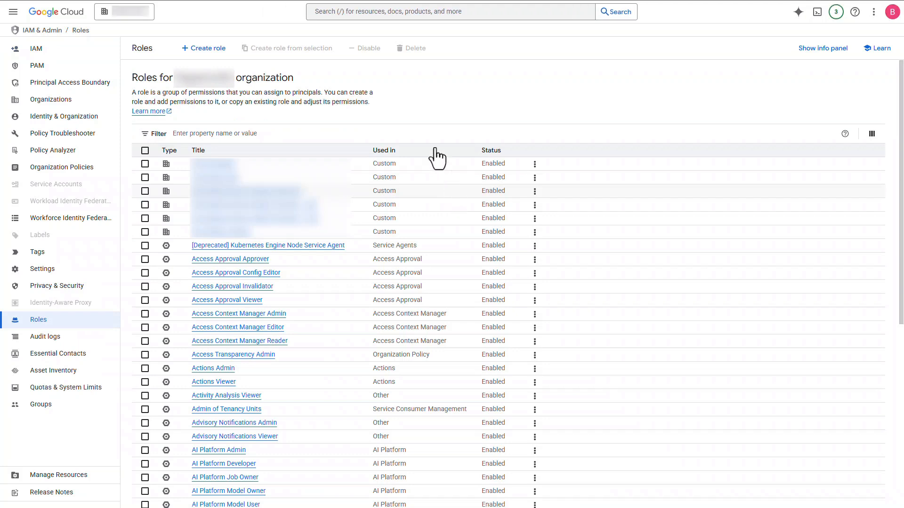
pyautogui.click(209, 56)
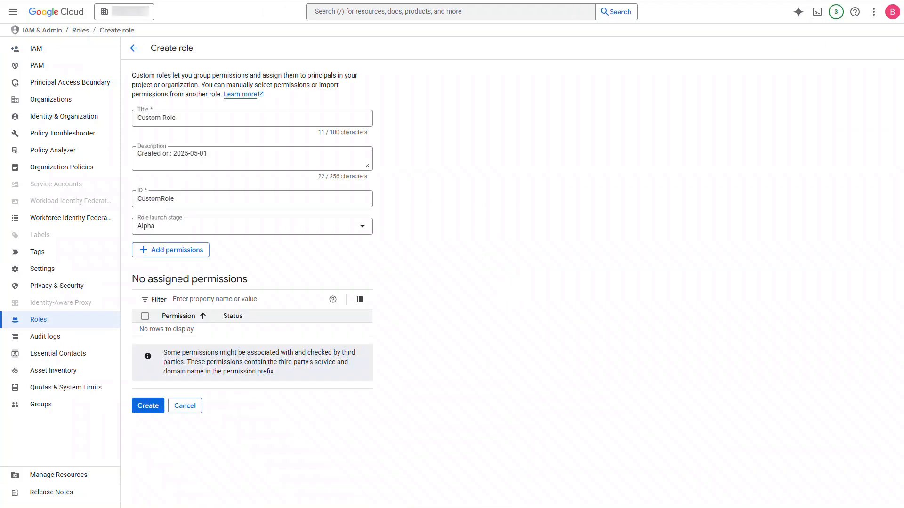
pyautogui.tripleClick(154, 119)
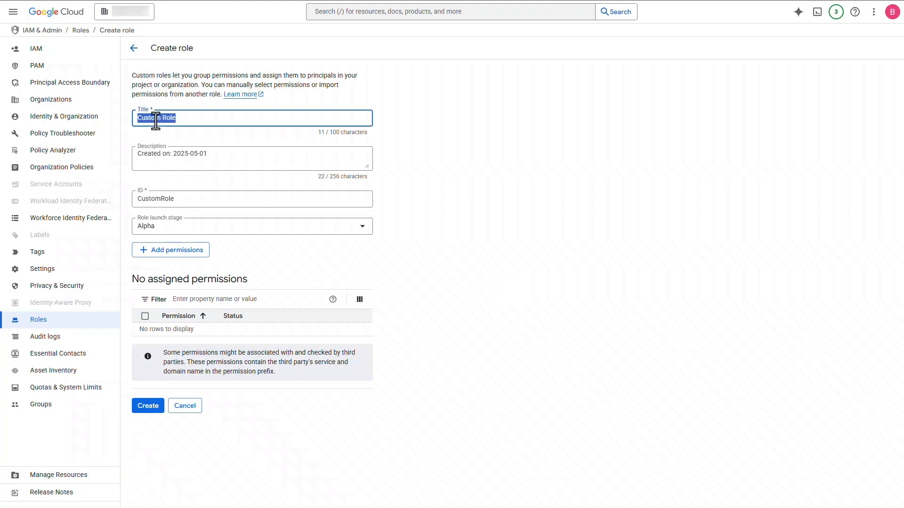
pyautogui.write('ServiceNow Cloud Cost Management')
pyautogui.click(171, 250)
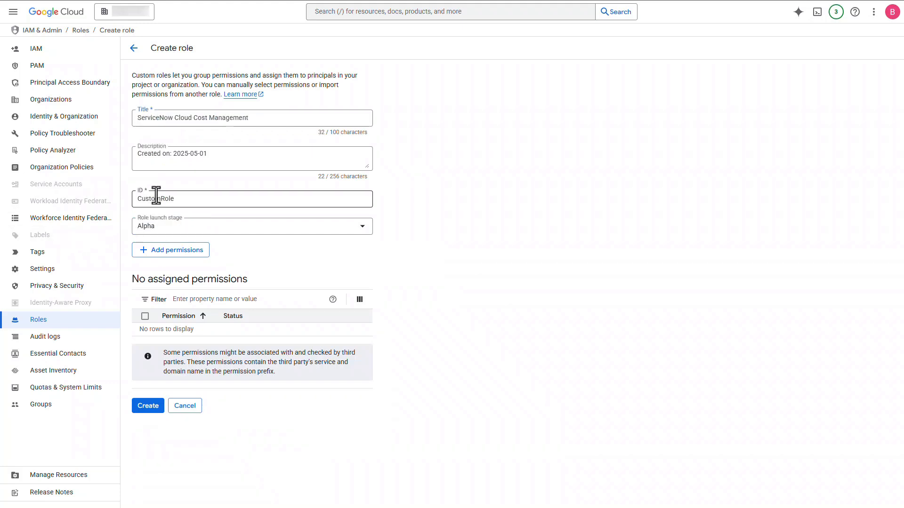
pyautogui.tripleClick(153, 196)
pyautogui.write('ServiceNowCCMRole')
pyautogui.click(546, 273)
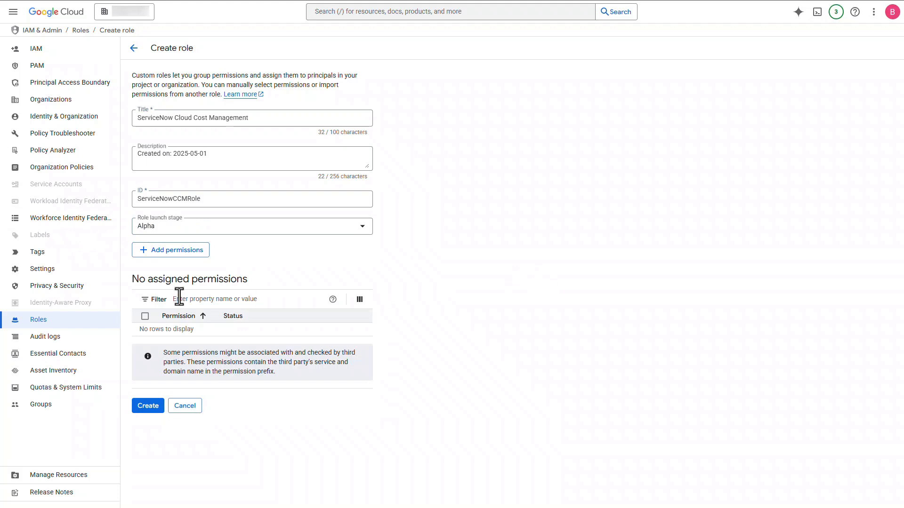
# Step: Begin adding permissions to the new role and filter the available permissions by bigquery.jobs.create
pyautogui.click(193, 299)
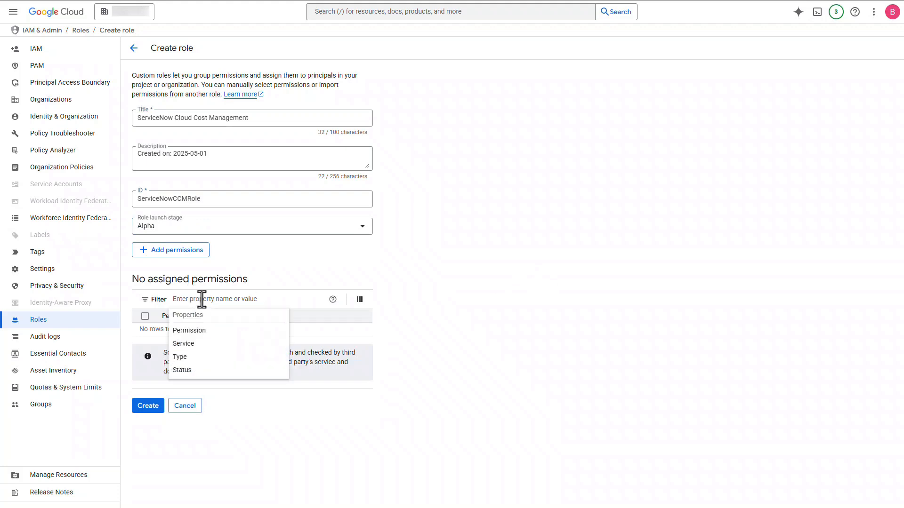
pyautogui.click(448, 257)
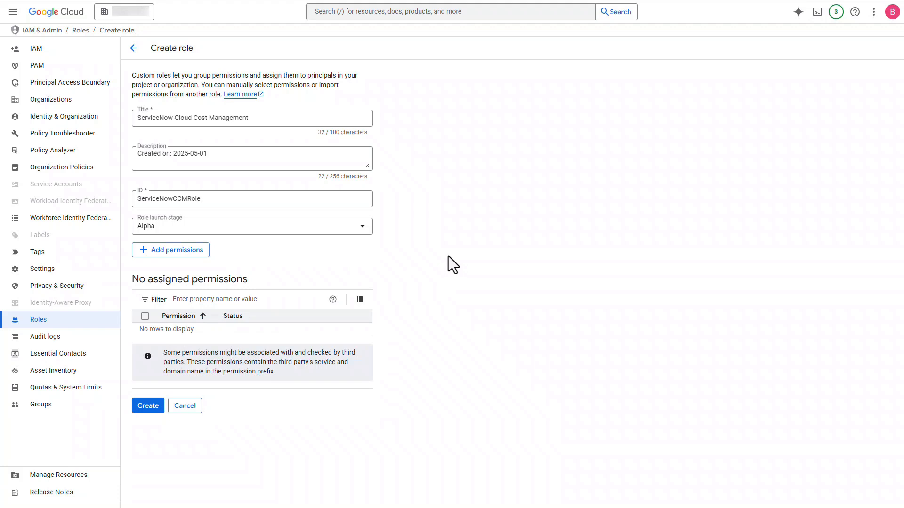
pyautogui.click(170, 253)
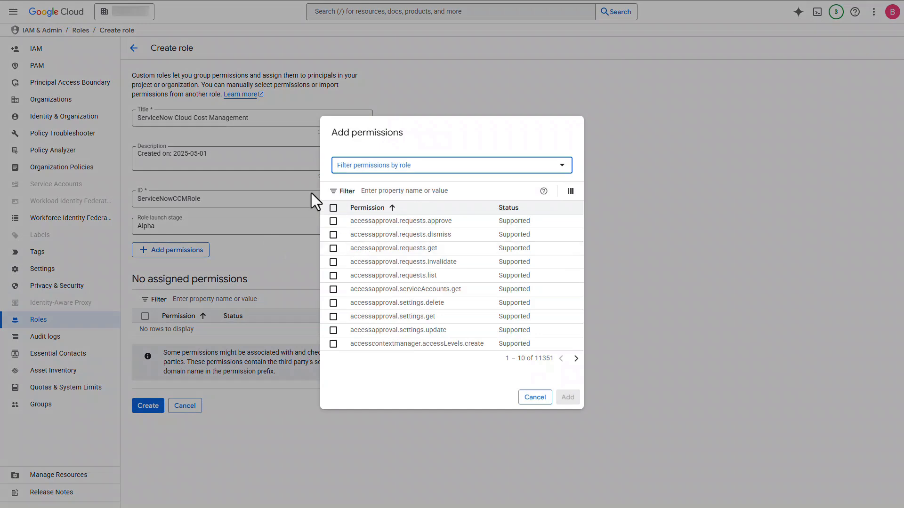
pyautogui.click(416, 191)
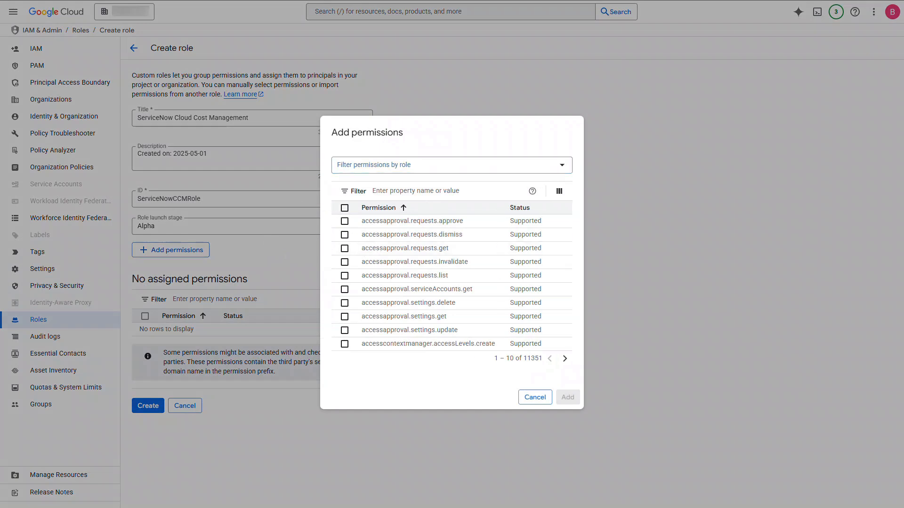
pyautogui.click(395, 189)
pyautogui.write('bigquery.jobs.create')
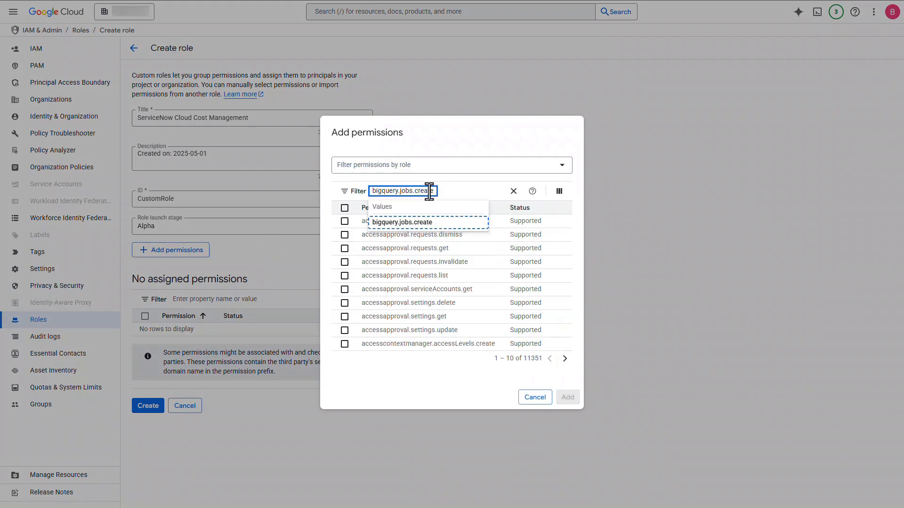
pyautogui.click(431, 217)
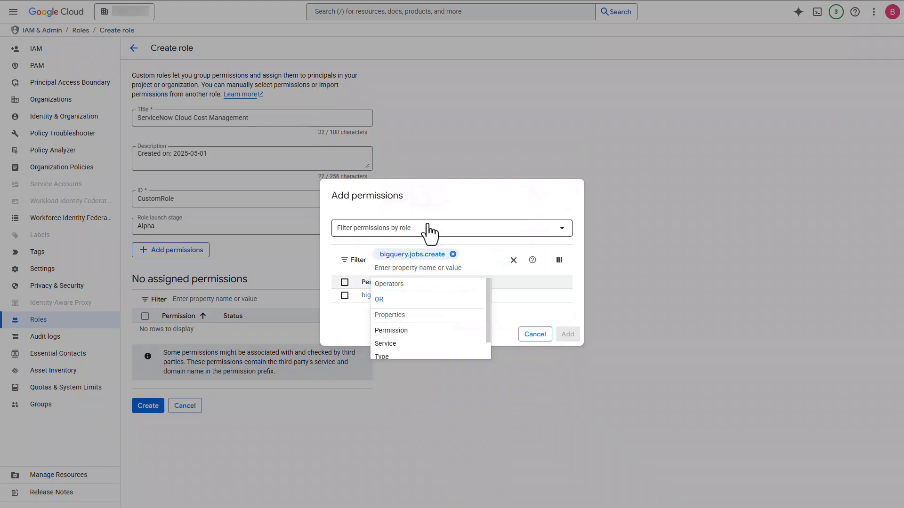
# Step: Extend the permission filter with OR conditions, from bigquery.jobs.list through the required Cloud SQL, Compute, Recommender and resourcemanager.projects.list permissions
pyautogui.click(399, 300)
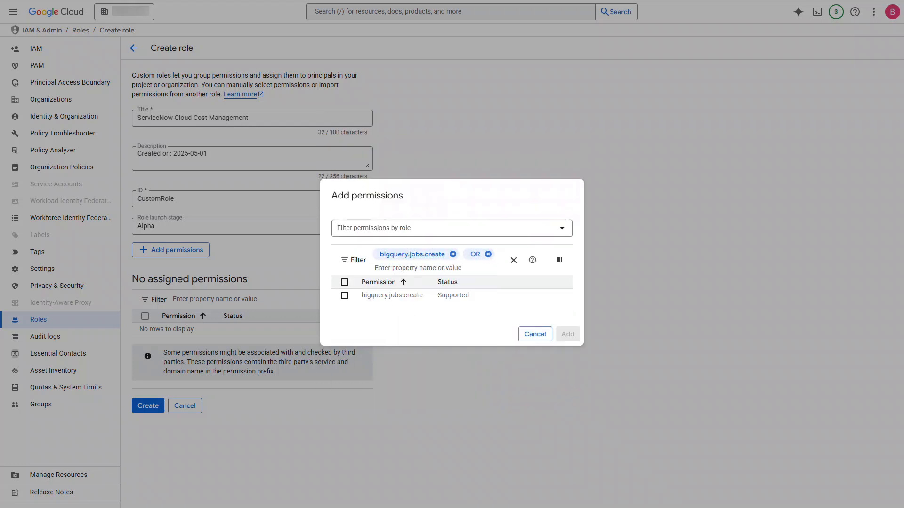
pyautogui.click(414, 268)
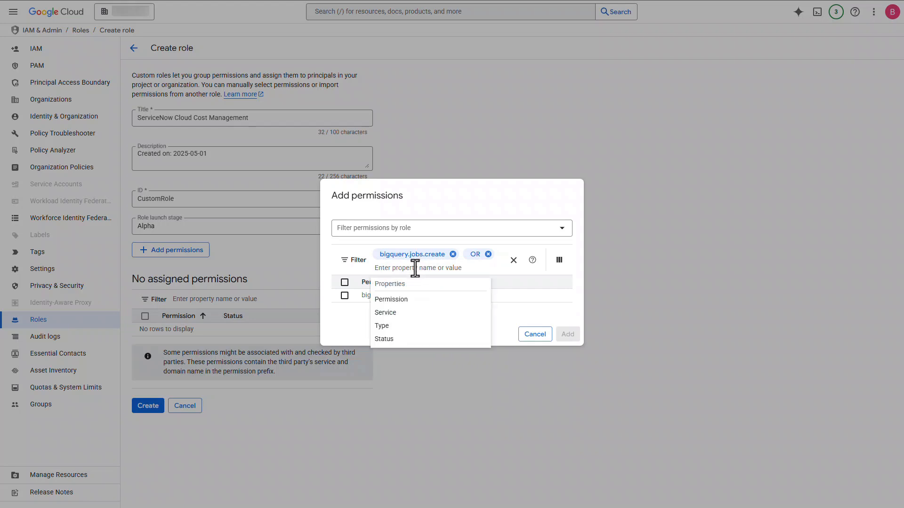
pyautogui.write('bigquery.jobs.list')
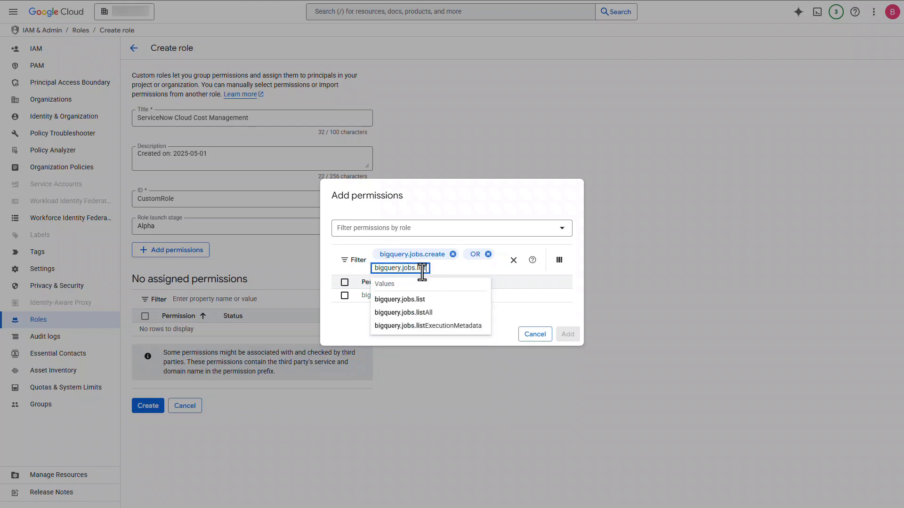
pyautogui.click(422, 299)
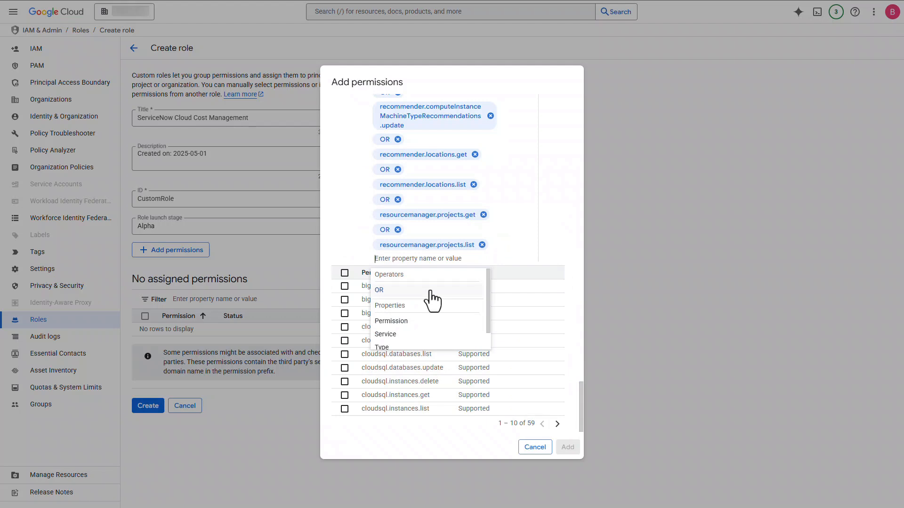
pyautogui.click(568, 241)
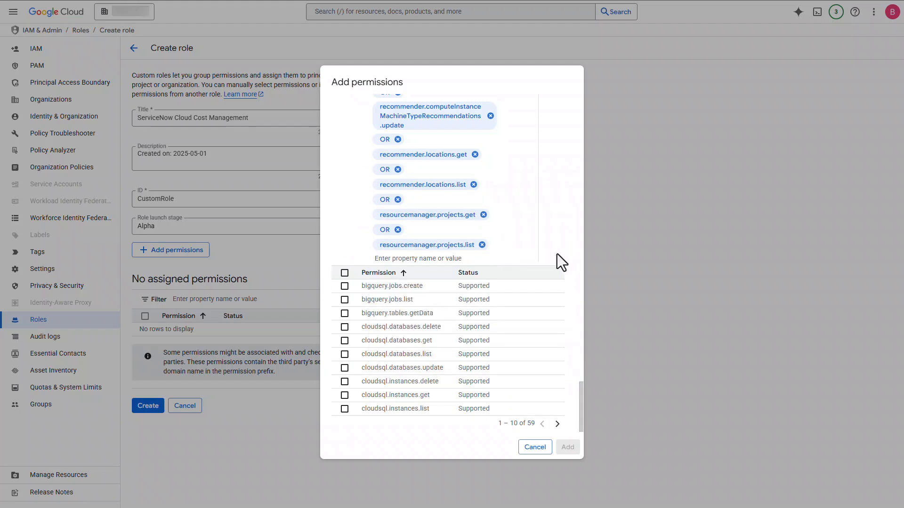
# Step: Select all filtered permissions on every results page and add them to the custom role
pyautogui.click(345, 274)
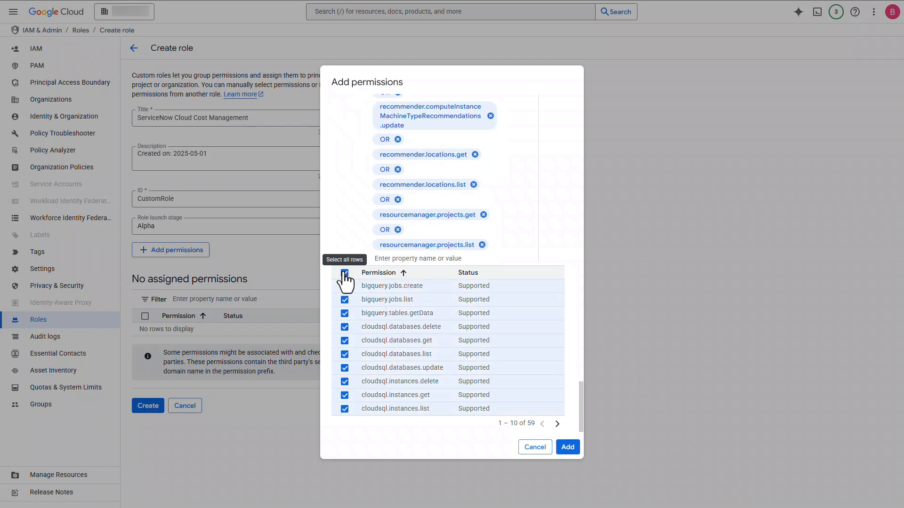
pyautogui.click(557, 424)
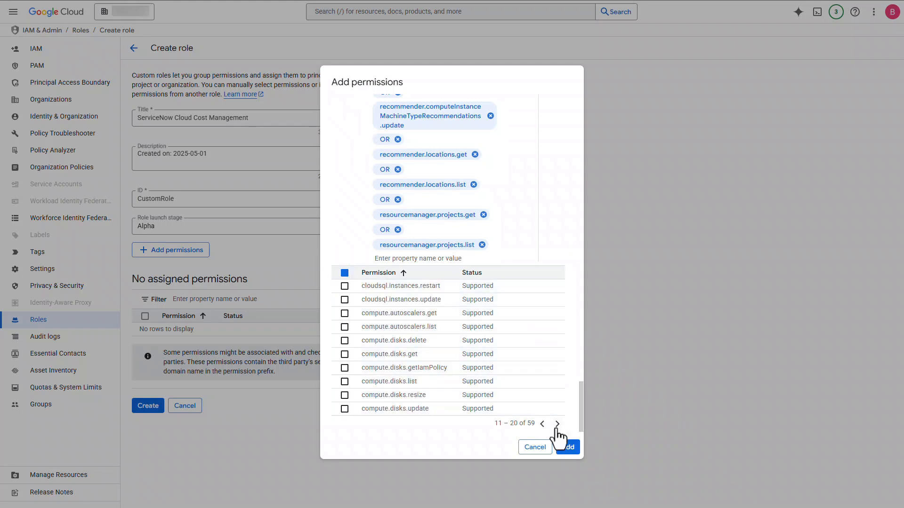
pyautogui.click(345, 274)
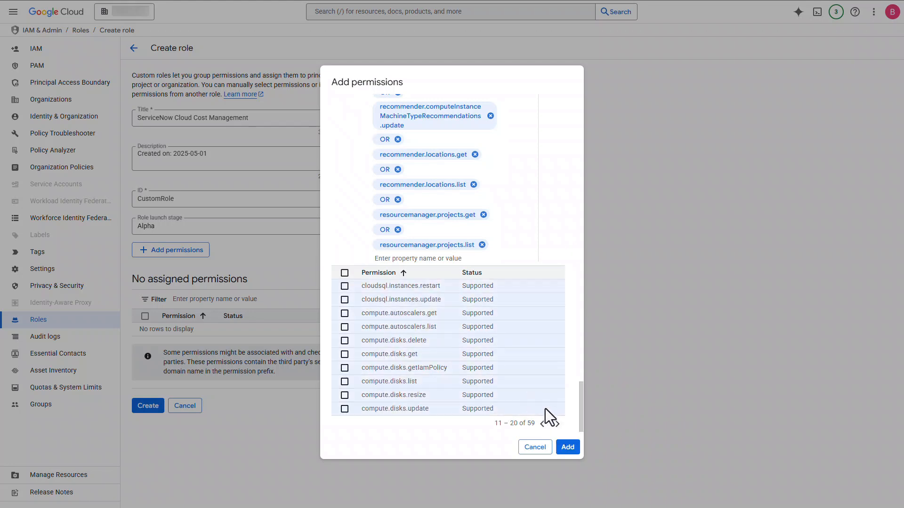
pyautogui.click(557, 424)
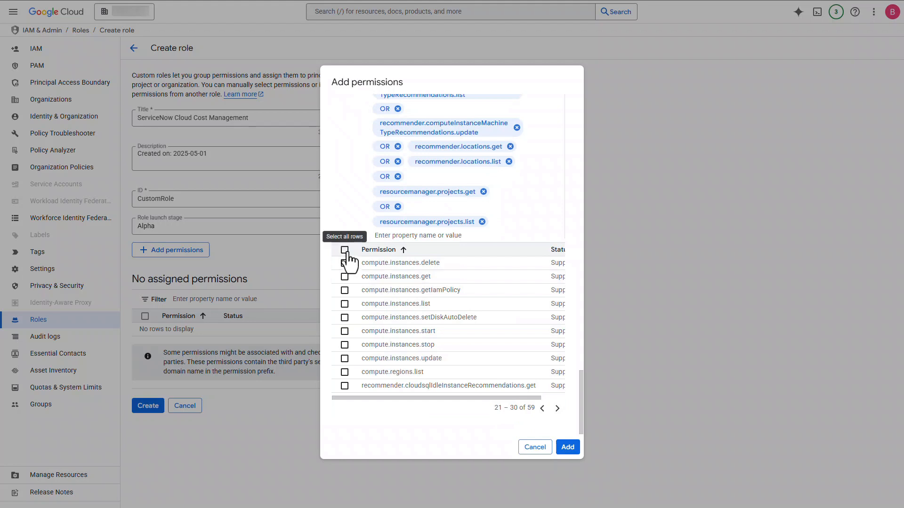
pyautogui.click(345, 250)
pyautogui.click(558, 409)
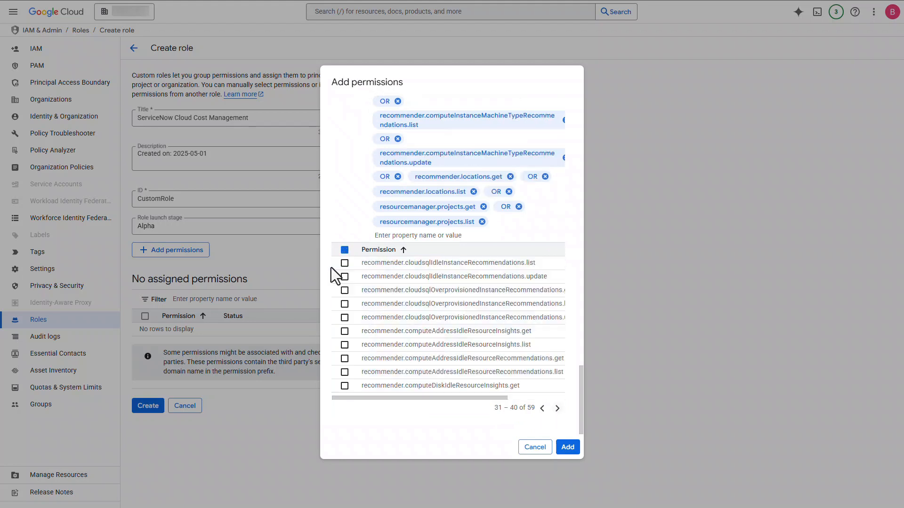
pyautogui.click(345, 250)
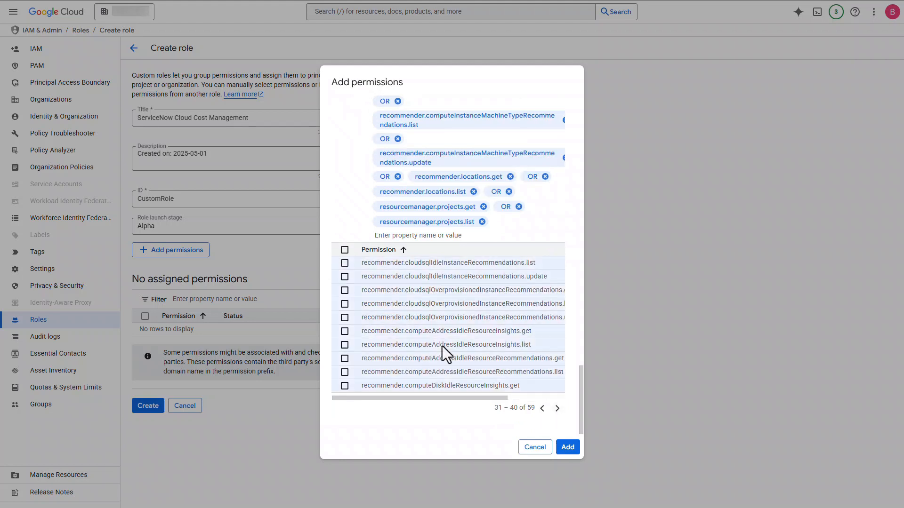
pyautogui.click(557, 408)
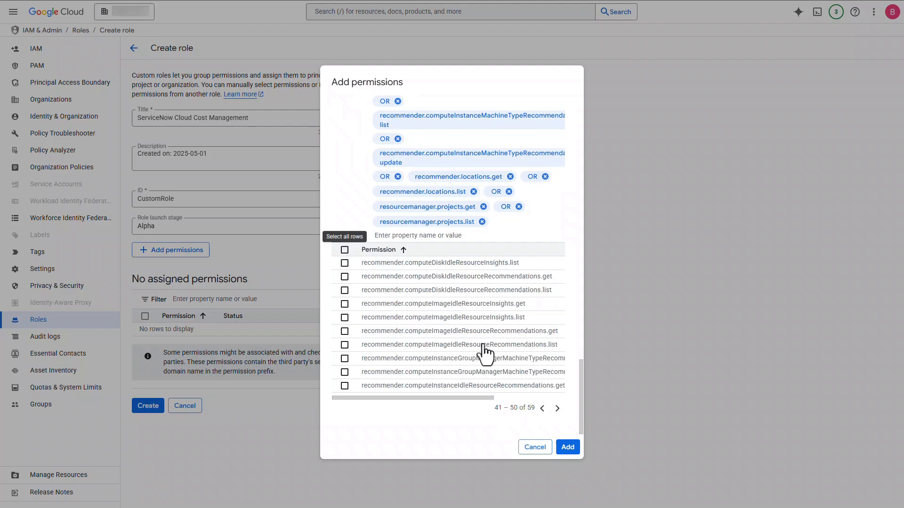
pyautogui.click(346, 250)
pyautogui.click(558, 408)
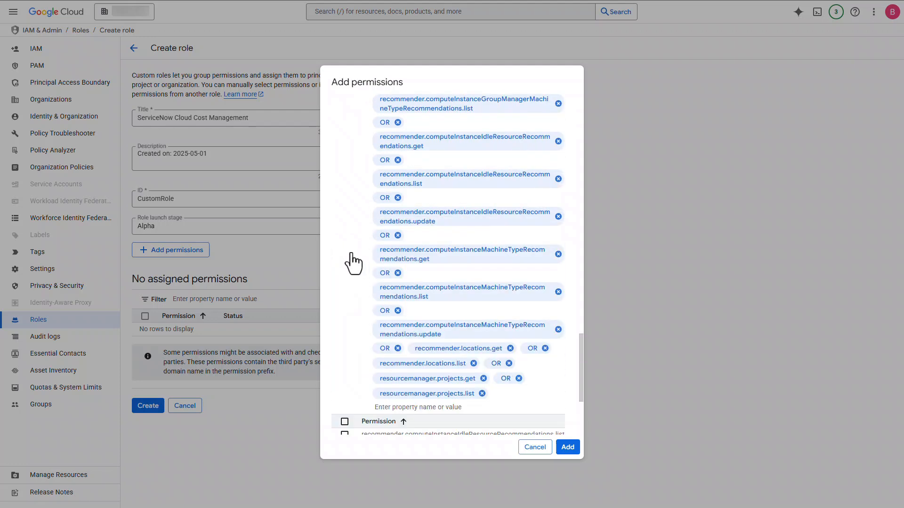
pyautogui.scroll(-3, 395, 367)
pyautogui.click(344, 264)
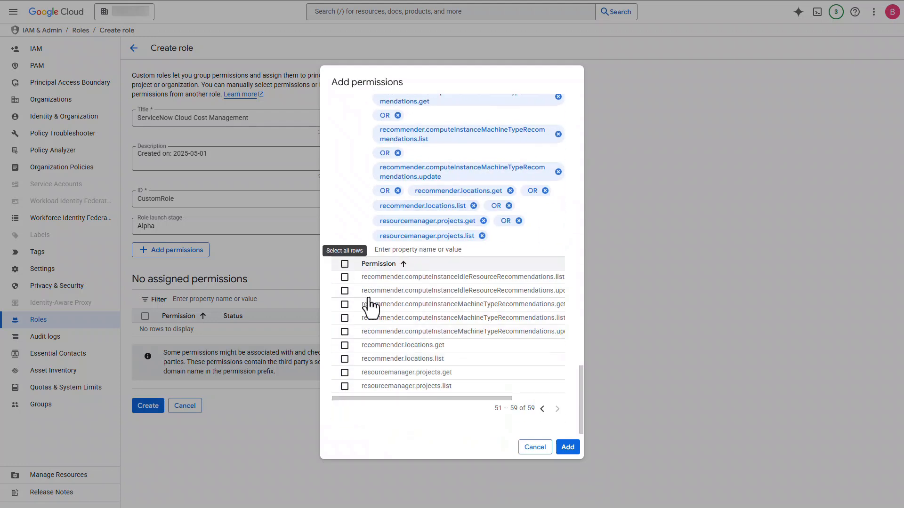
pyautogui.click(568, 448)
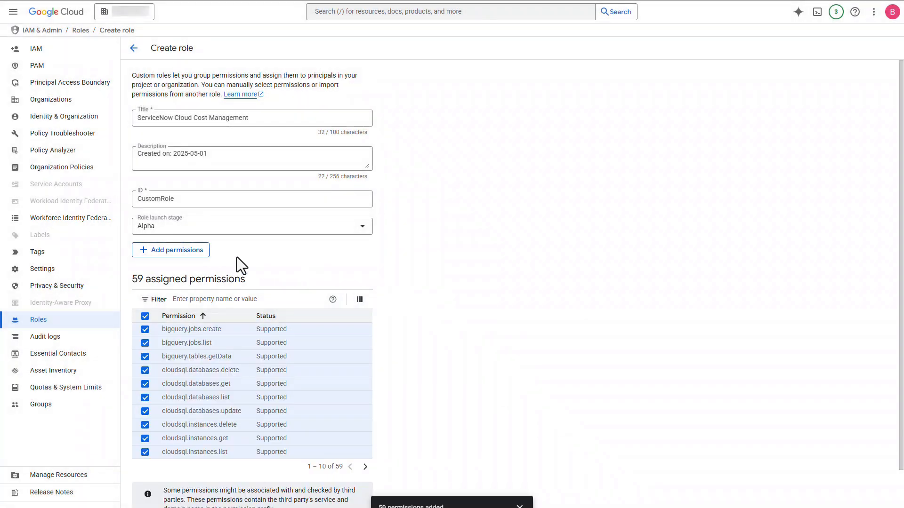
# Step: Create the ServiceNow Cloud Cost Management role and return to the organization's IAM permissions
pyautogui.scroll(-2, 411, 260)
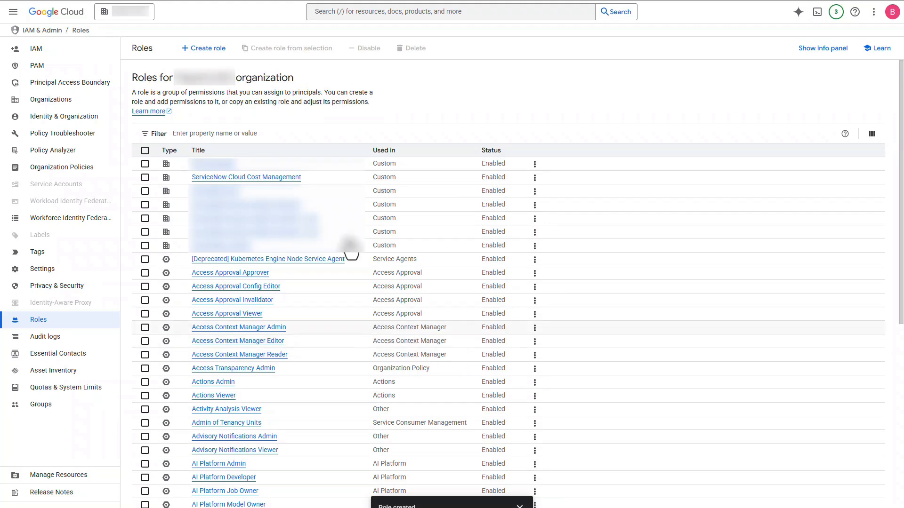
pyautogui.click(55, 51)
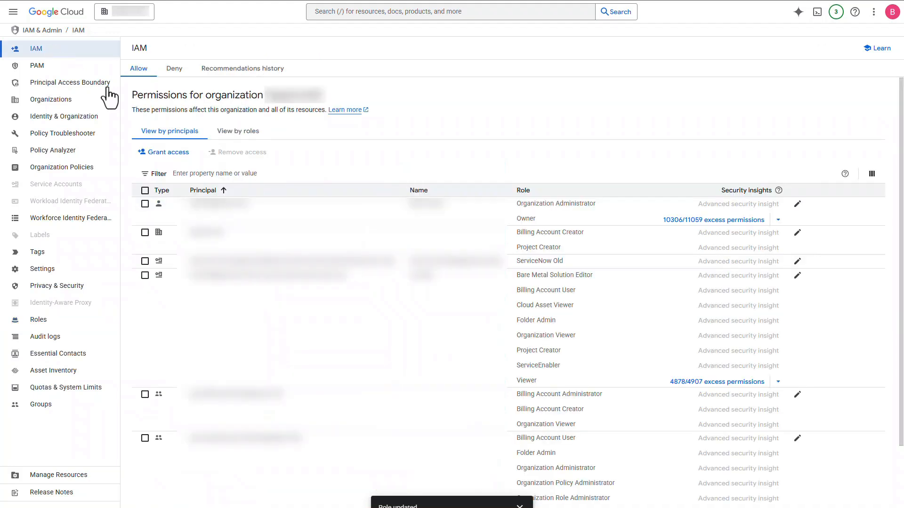
# Step: Grant the Service Now Discovery service account the ServiceNow Cloud Cost Management role alongside its Viewer role and save the policy
pyautogui.scroll(-2, 536, 332)
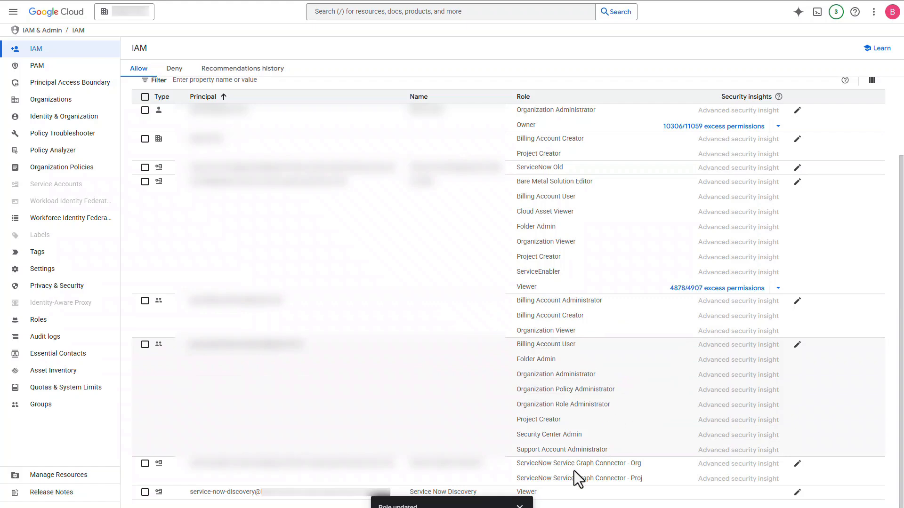
pyautogui.click(797, 493)
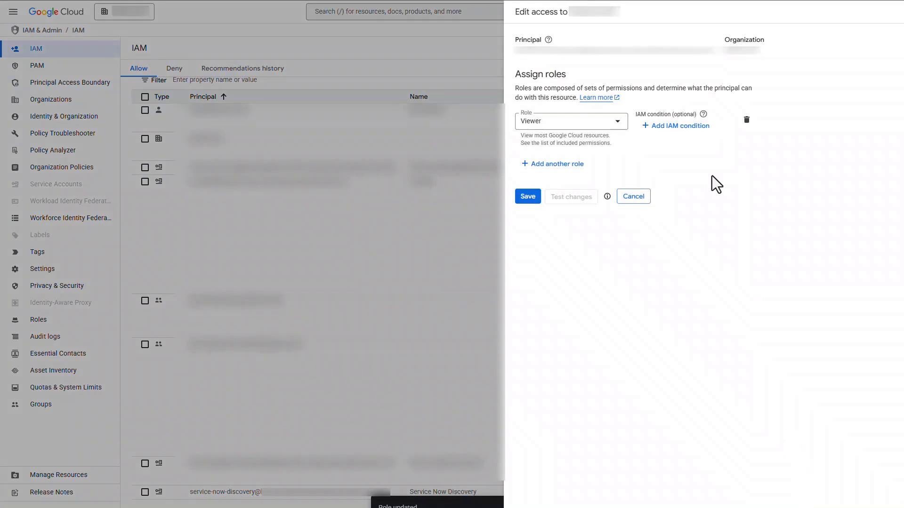
pyautogui.click(570, 165)
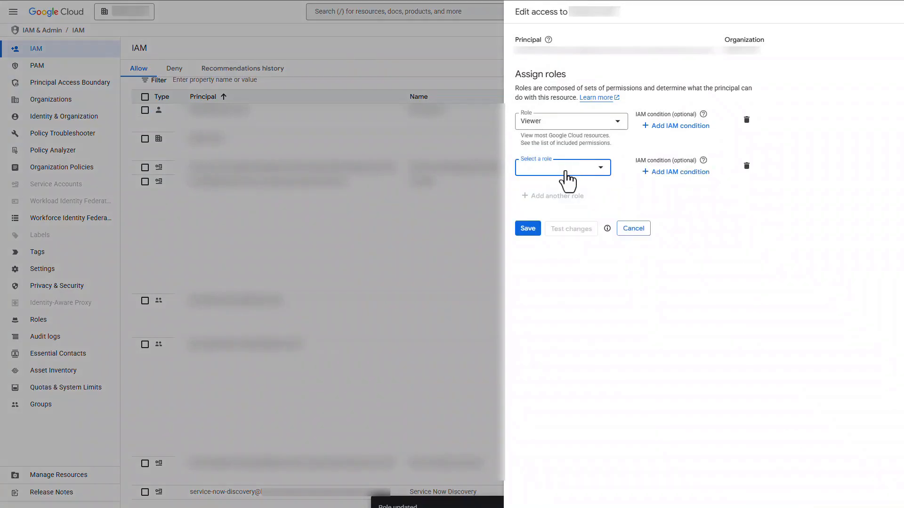
pyautogui.click(599, 170)
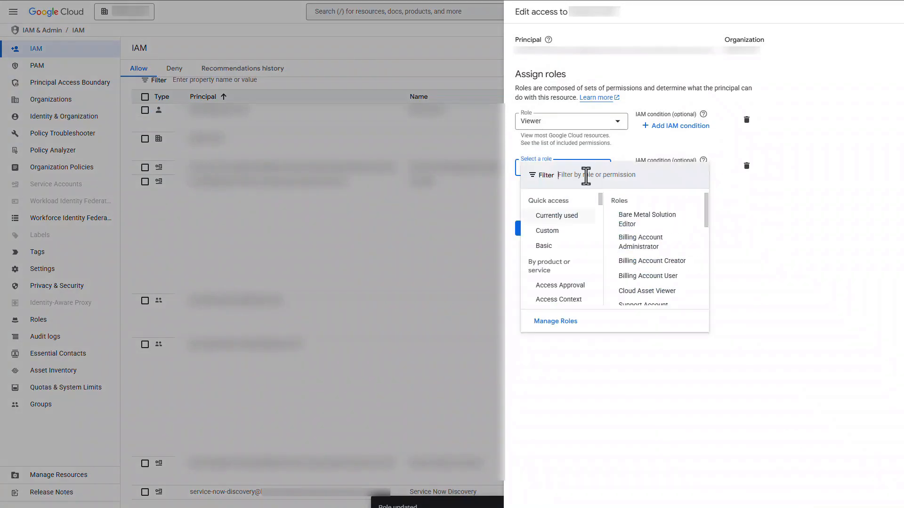
pyautogui.click(585, 176)
pyautogui.write('ser')
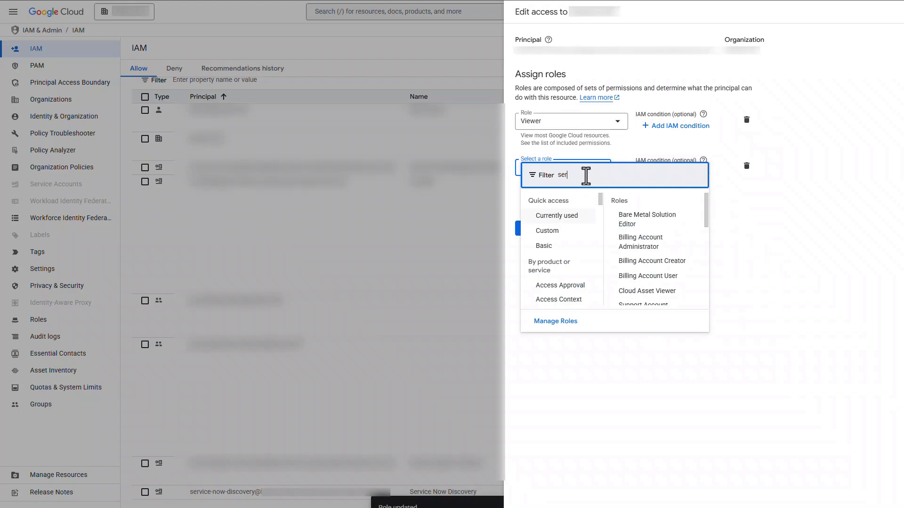
pyautogui.write('vicenow')
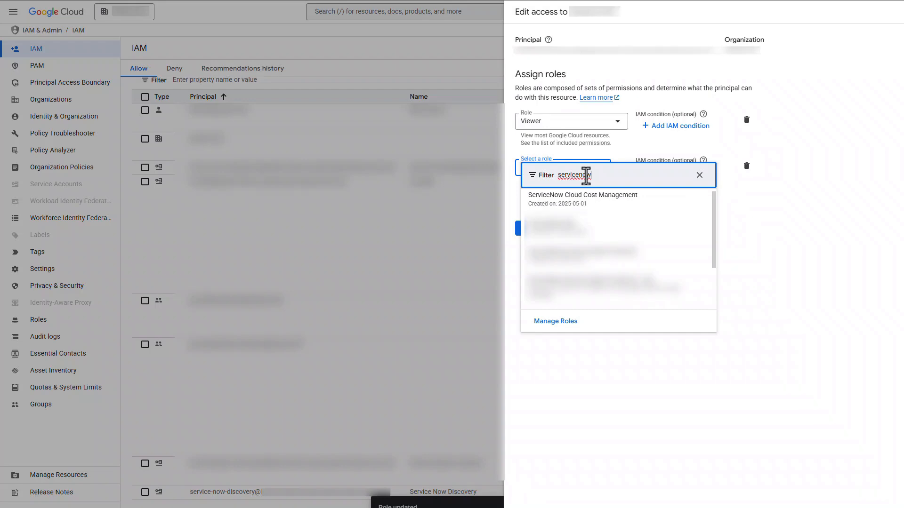
pyautogui.click(586, 200)
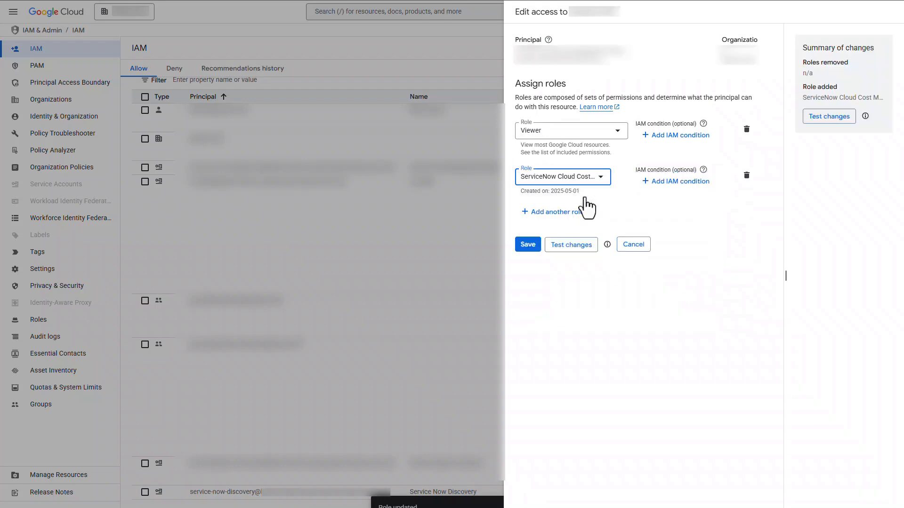
pyautogui.click(533, 250)
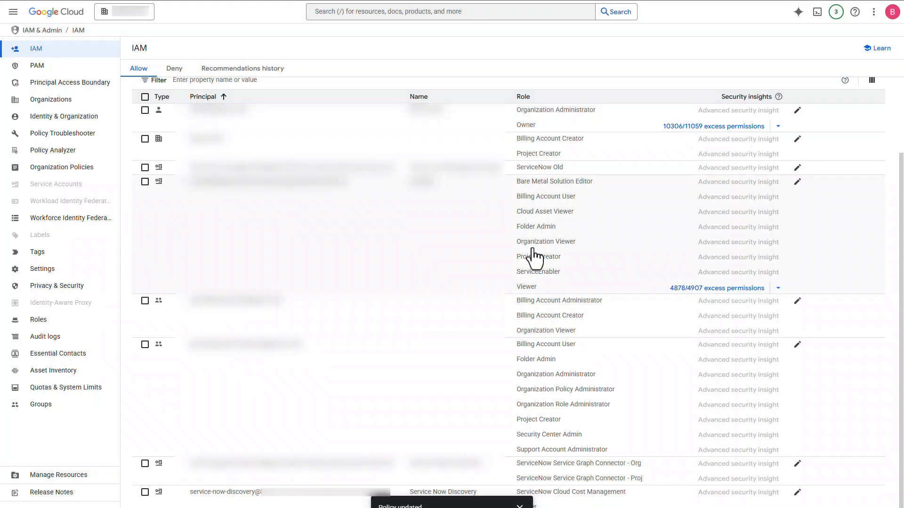
pyautogui.click(518, 507)
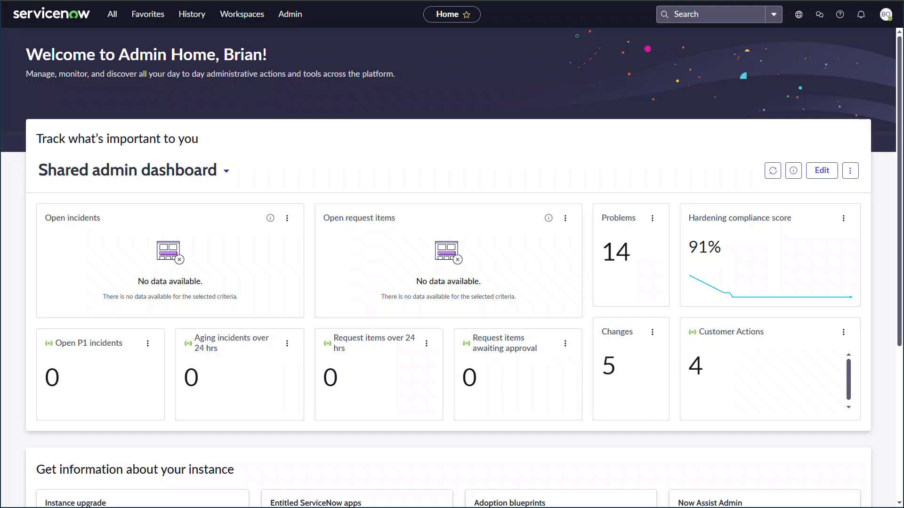
# Step: Switch to ServiceNow, open the Credentials list and filter the names by *ccm
pyautogui.click(113, 18)
pyautogui.write('crede')
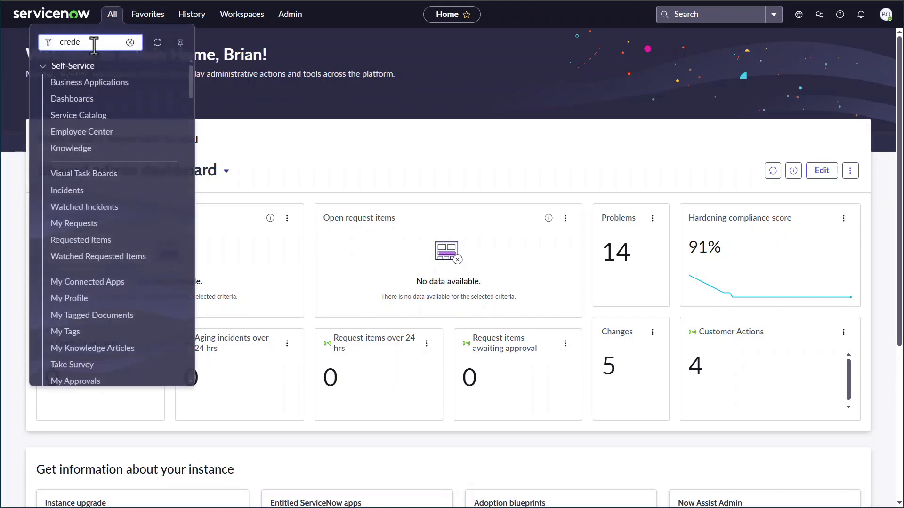
pyautogui.write('ntials')
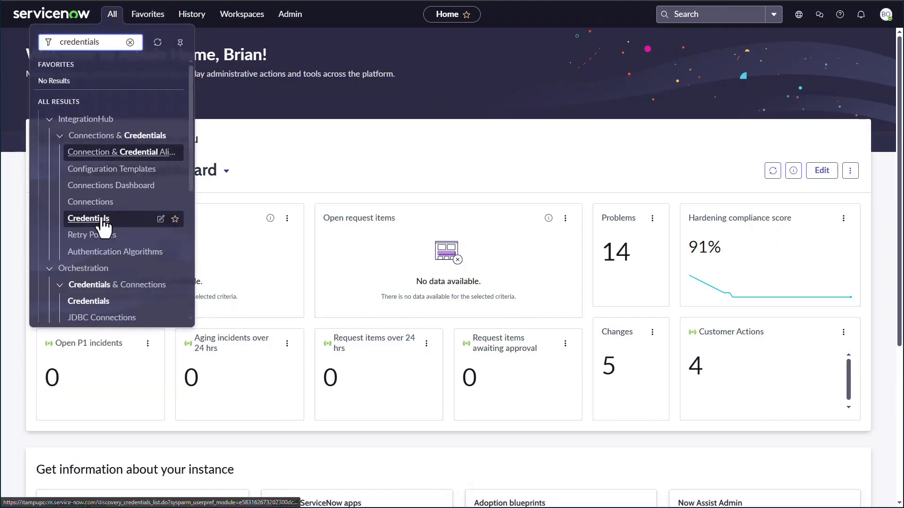
pyautogui.click(97, 219)
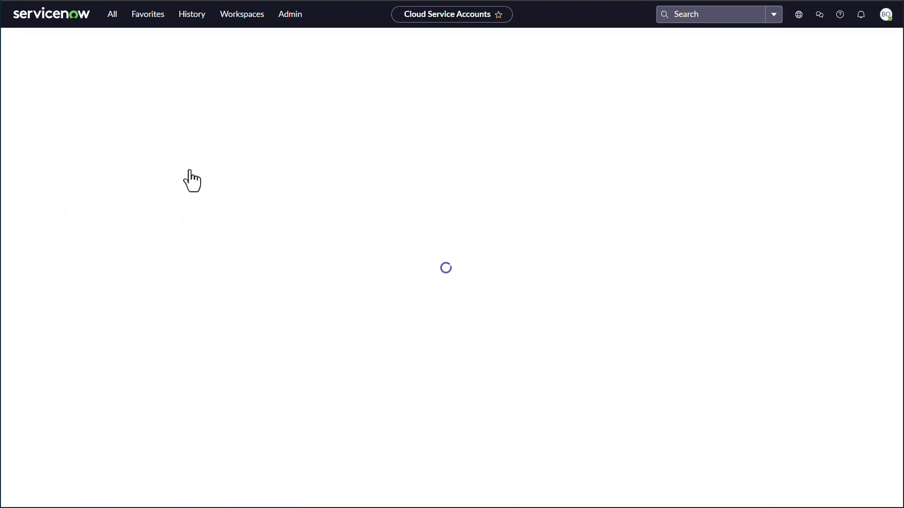
pyautogui.click(142, 93)
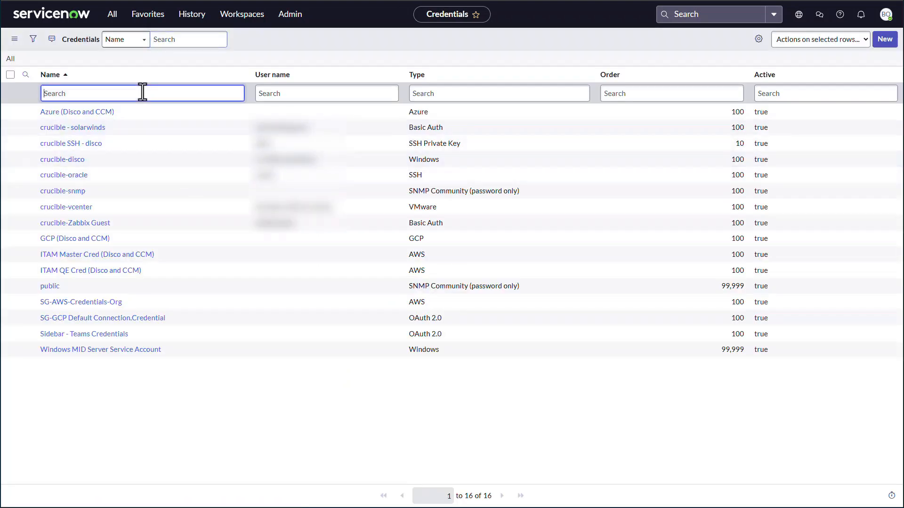
pyautogui.write('*ccm')
pyautogui.press('Return')
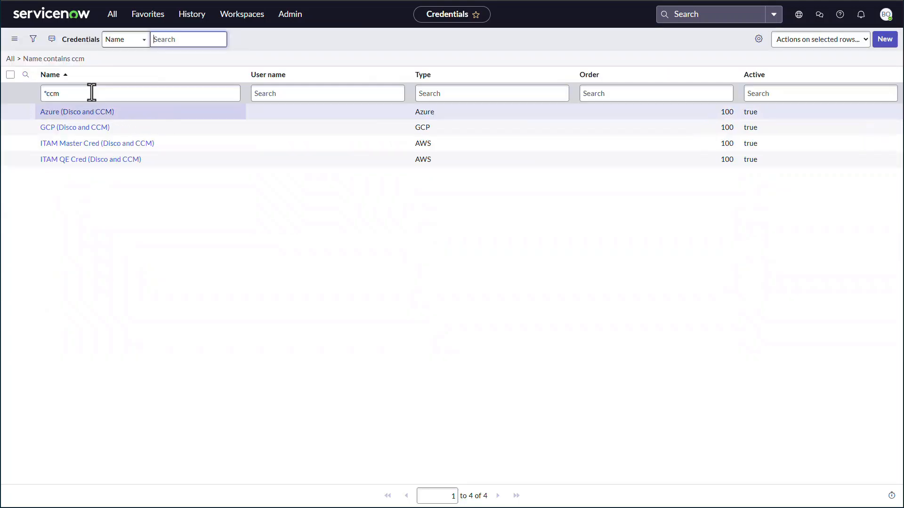
# Step: Assign the sn_cld_infra_stack.ccm_azure_alias credential alias to the Azure (Disco and CCM) credential and save the record
pyautogui.click(87, 112)
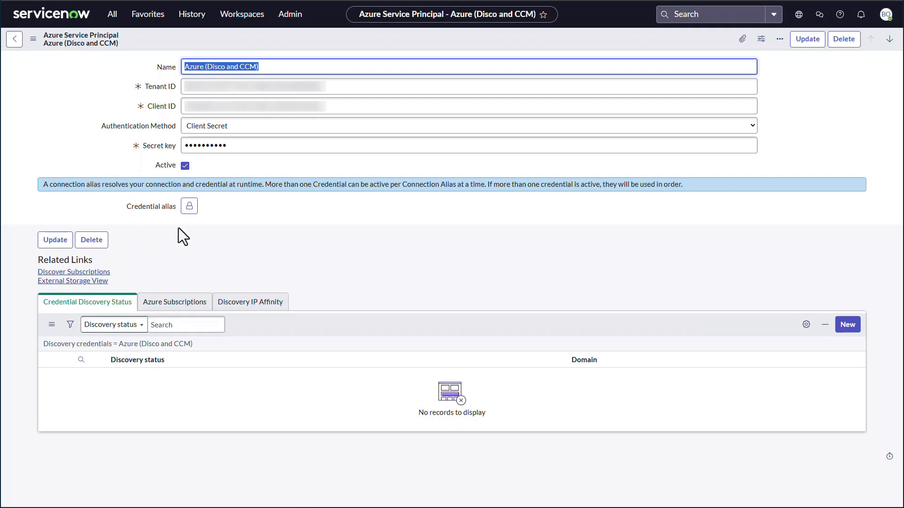
pyautogui.click(189, 207)
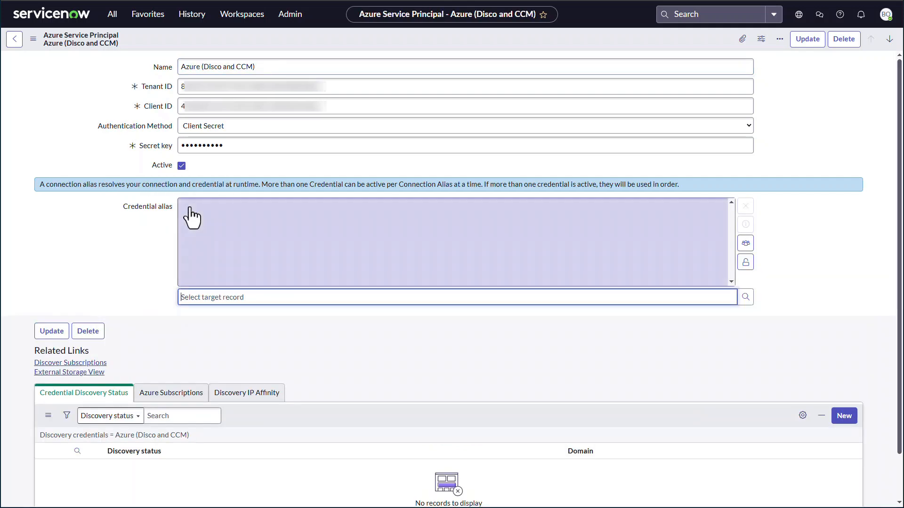
pyautogui.click(745, 297)
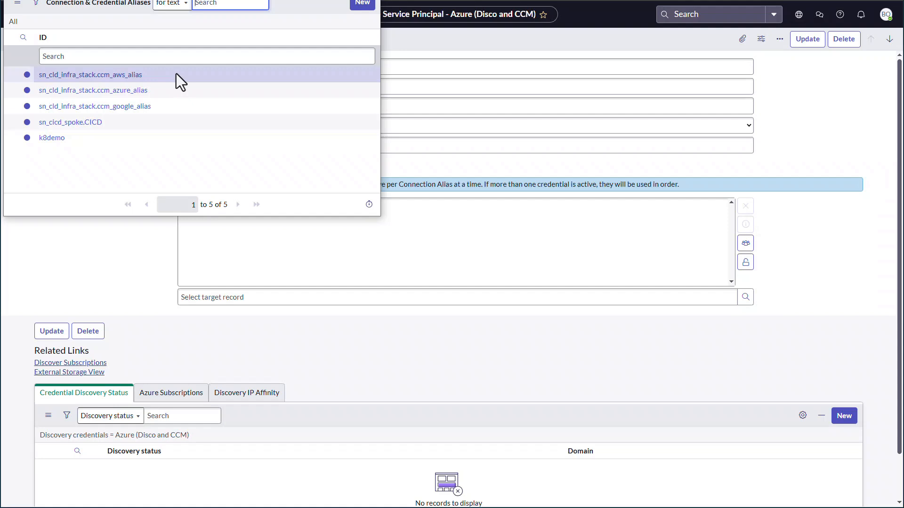
pyautogui.click(139, 92)
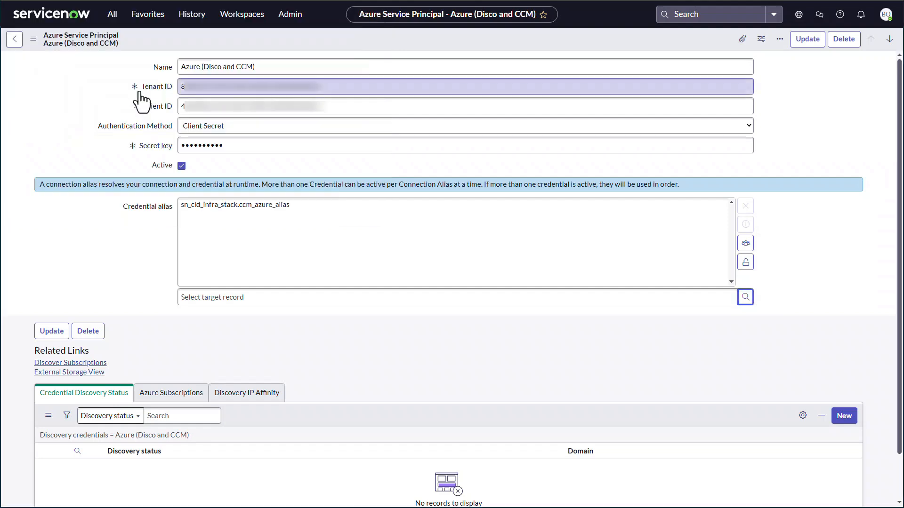
pyautogui.click(807, 41)
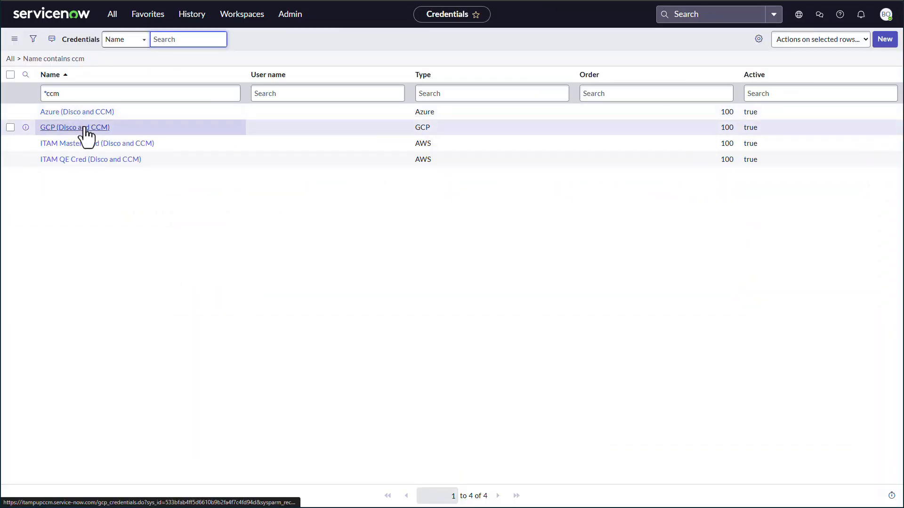
# Step: Assign the sn_cld_infra_stack.ccm_google_alias credential alias to the GCP (Disco and CCM) credential and save the record
pyautogui.click(83, 128)
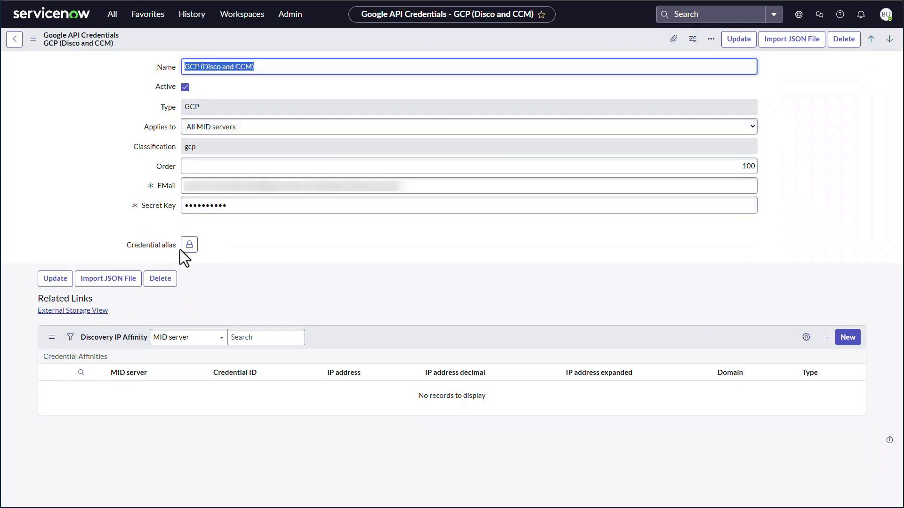
pyautogui.click(188, 247)
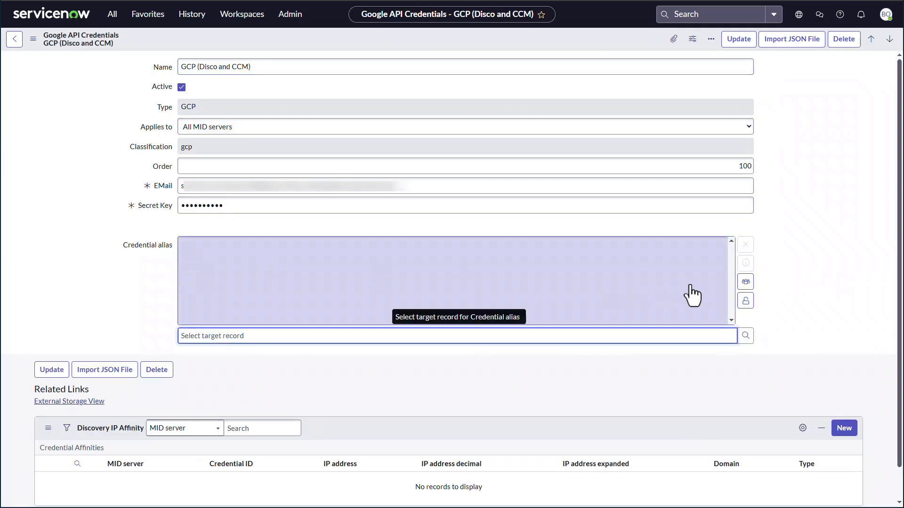
pyautogui.click(745, 336)
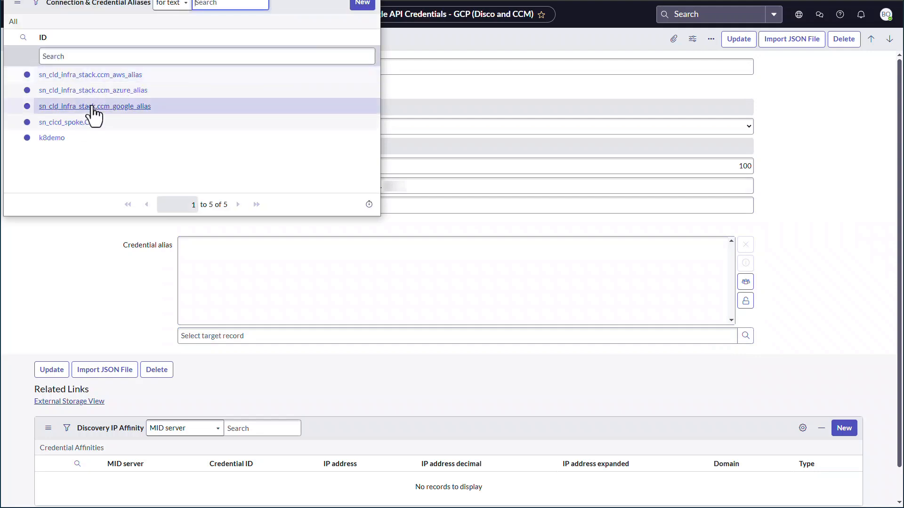
pyautogui.click(89, 106)
pyautogui.click(739, 40)
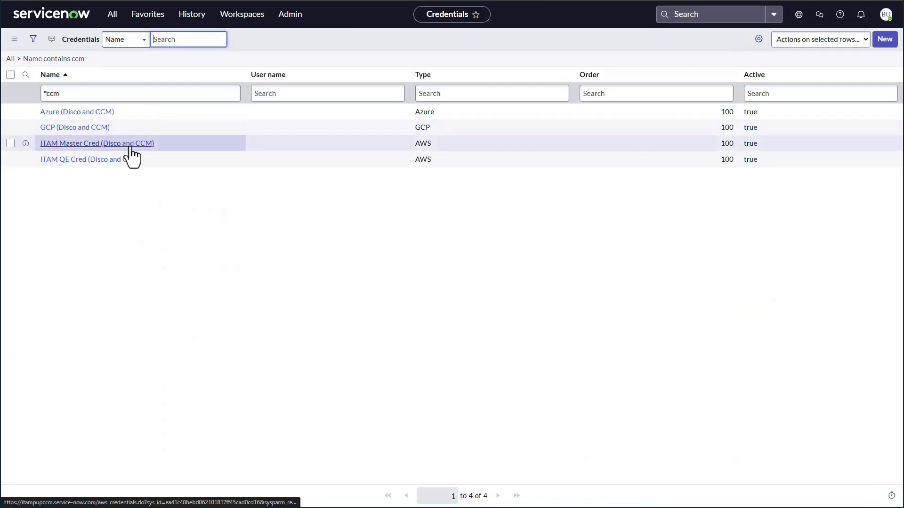
# Step: Assign the sn_cld_infra_stack.ccm_aws_alias credential alias to the ITAM Master Cred (Disco and CCM) credential and save the record
pyautogui.click(130, 147)
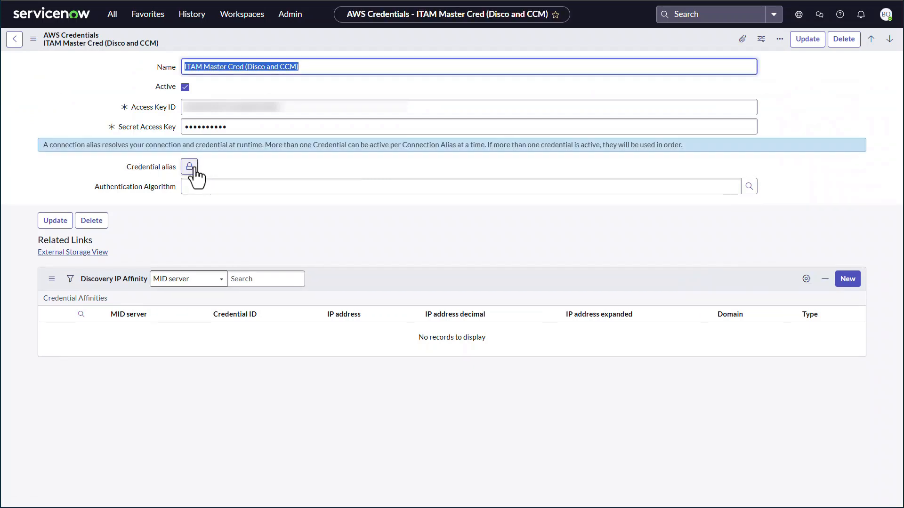
pyautogui.click(190, 173)
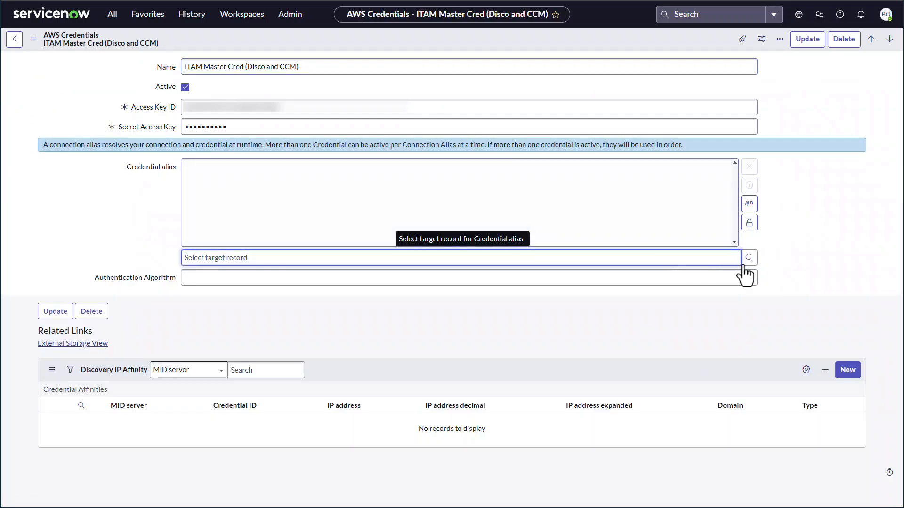
pyautogui.click(748, 259)
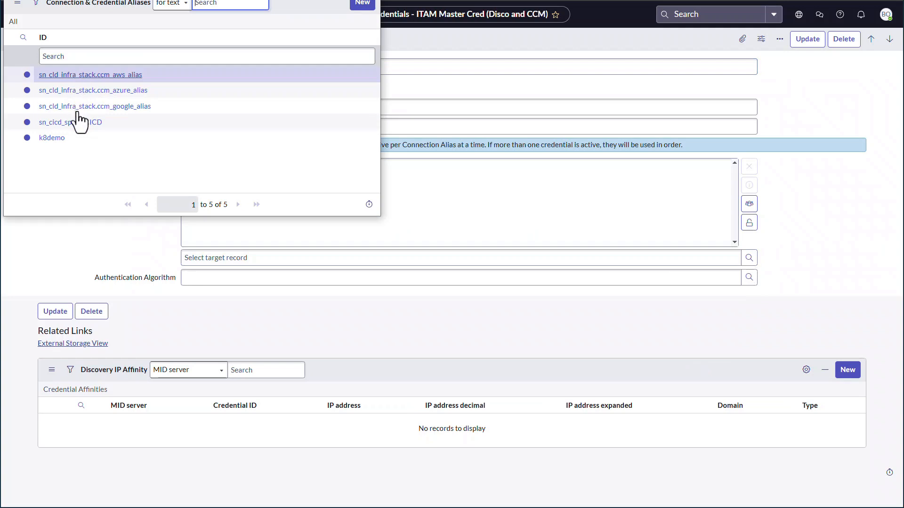
pyautogui.click(77, 75)
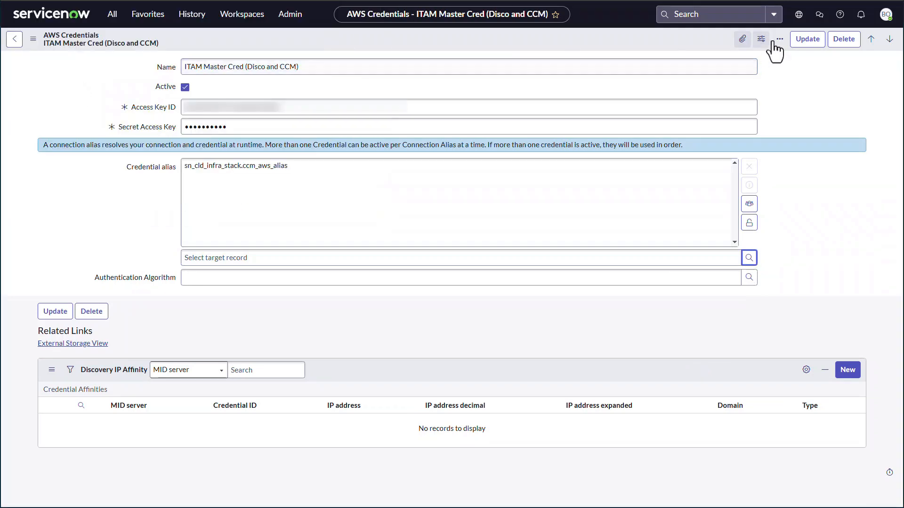
pyautogui.click(804, 40)
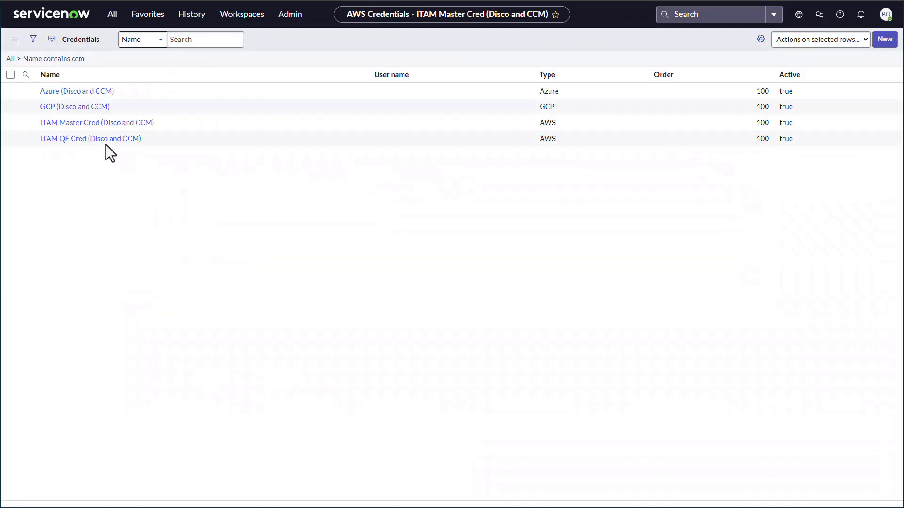
# Step: Assign the sn_cld_infra_stack.ccm_aws_alias credential alias to the ITAM QE Cred (Disco and CCM) credential and save the record
pyautogui.click(88, 159)
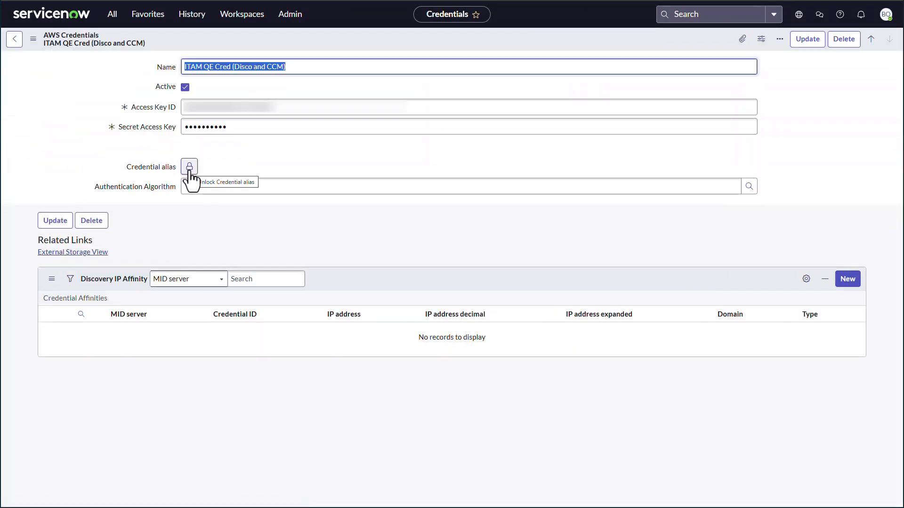
pyautogui.click(189, 167)
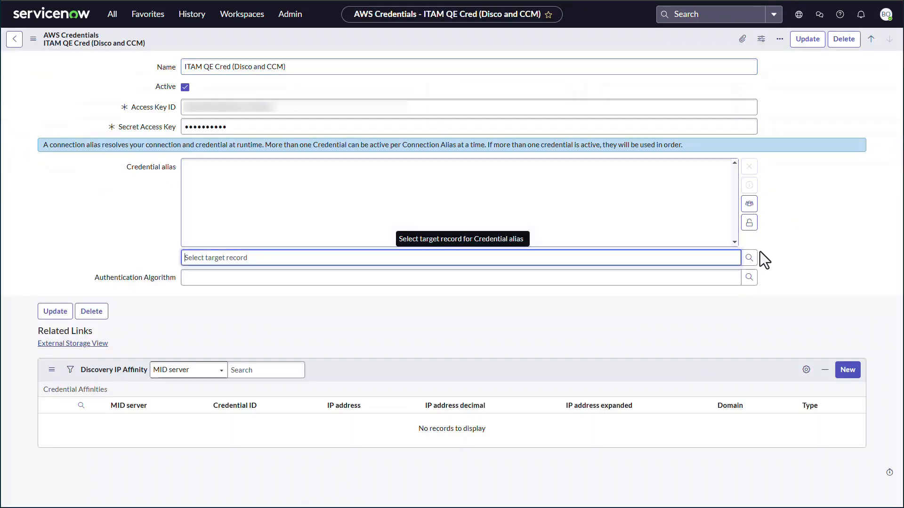
pyautogui.click(749, 258)
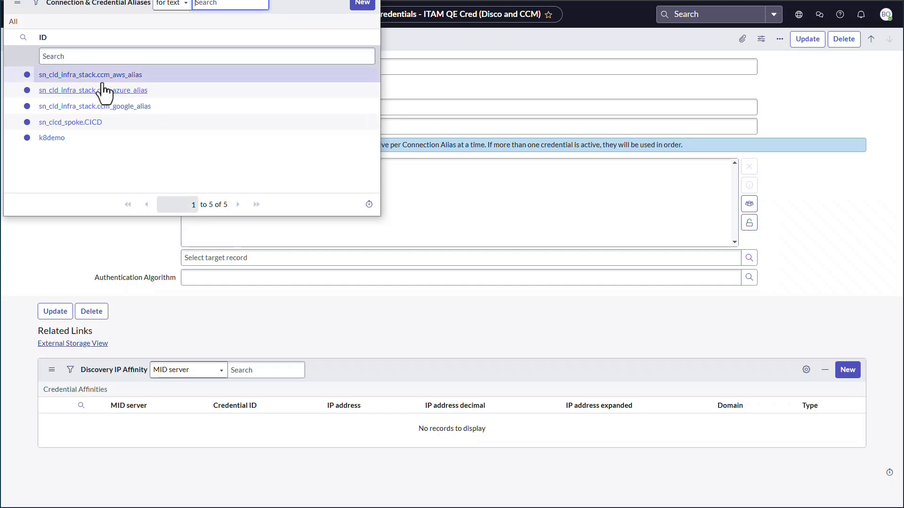
pyautogui.click(100, 77)
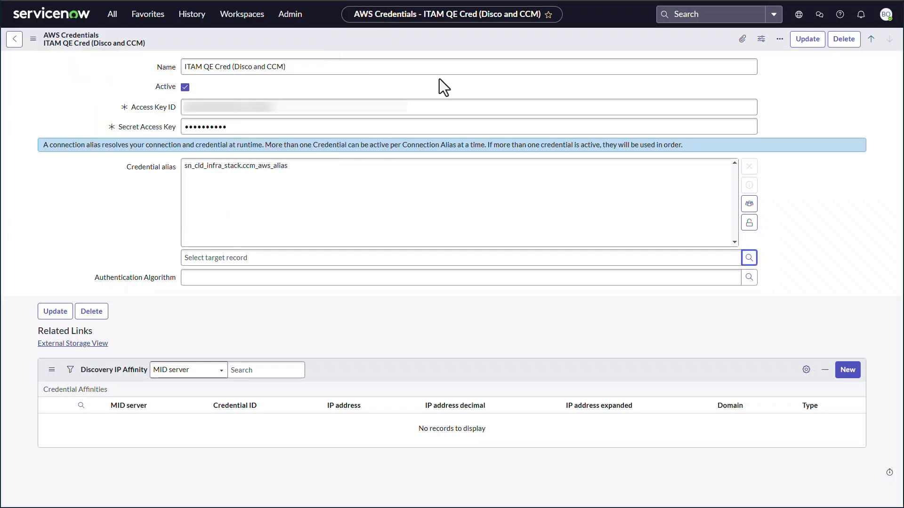
pyautogui.click(807, 39)
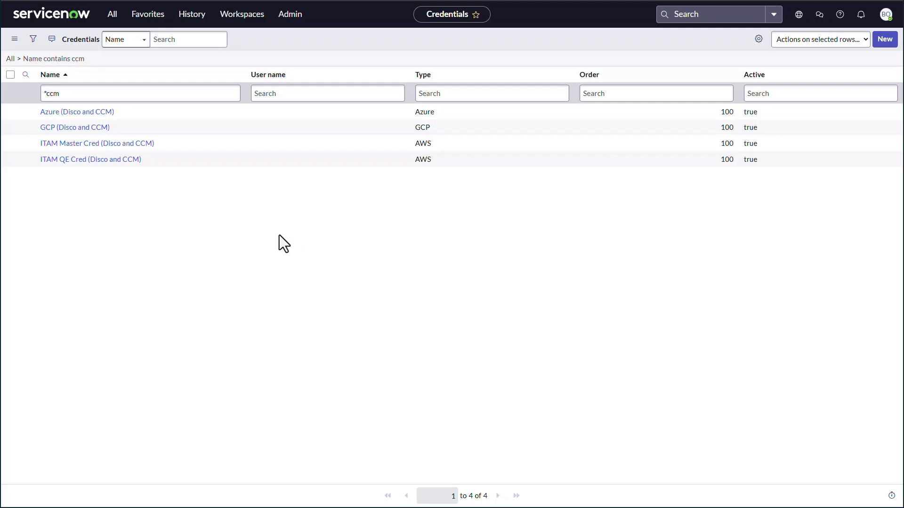
# Step: Find the Service Accounts module under Cloud Provisioning and Governance and open its list
pyautogui.click(113, 20)
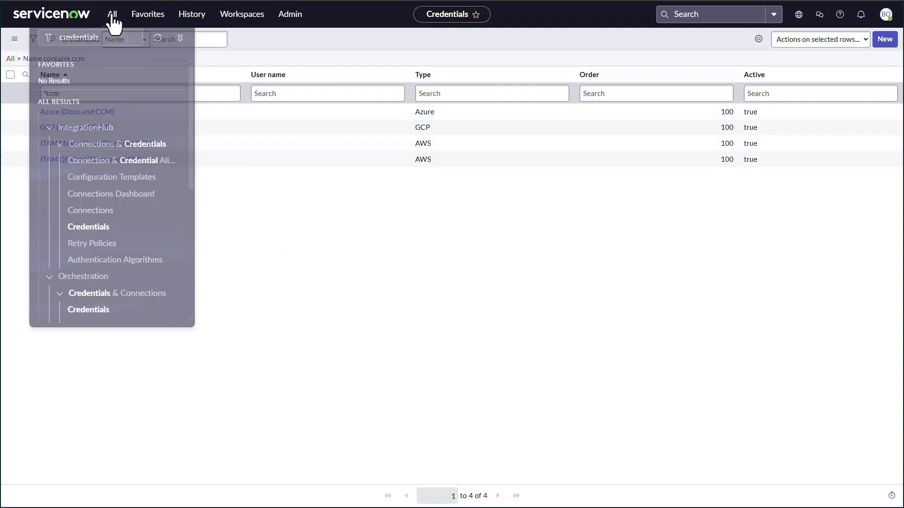
pyautogui.write('serv')
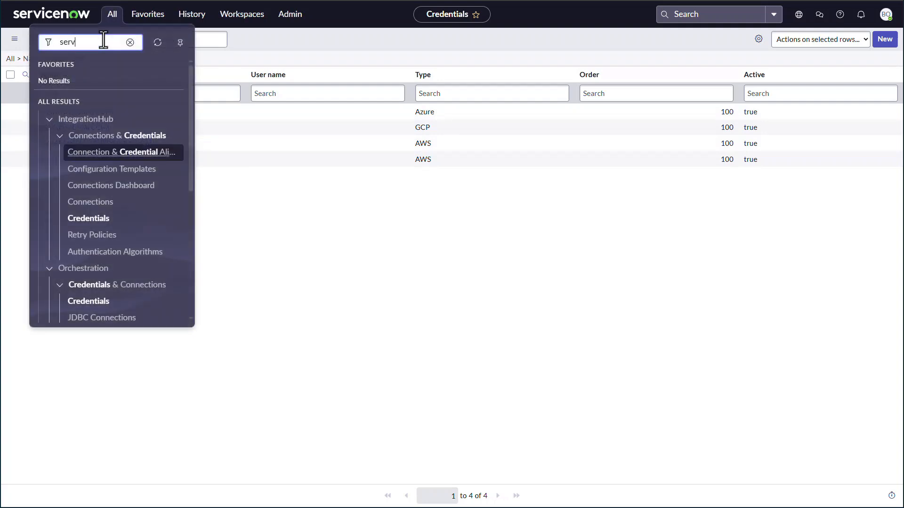
pyautogui.write('ice accounts')
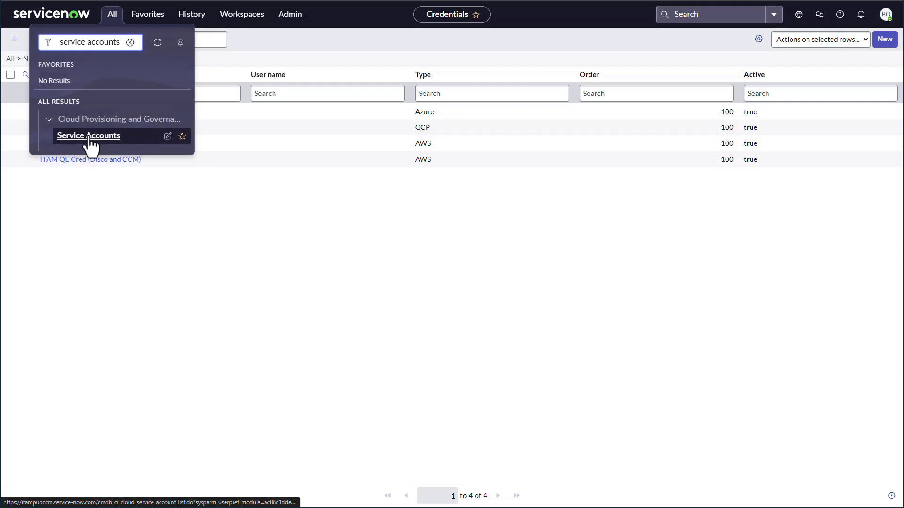
pyautogui.click(89, 137)
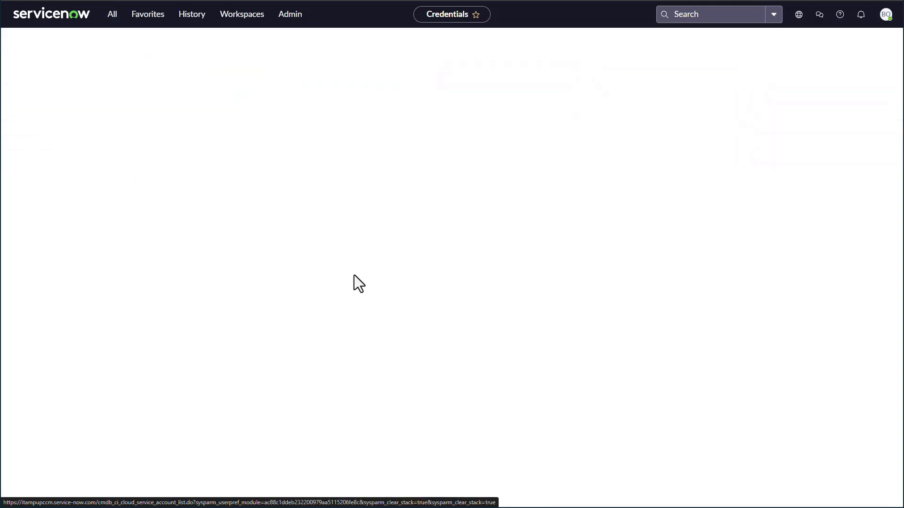